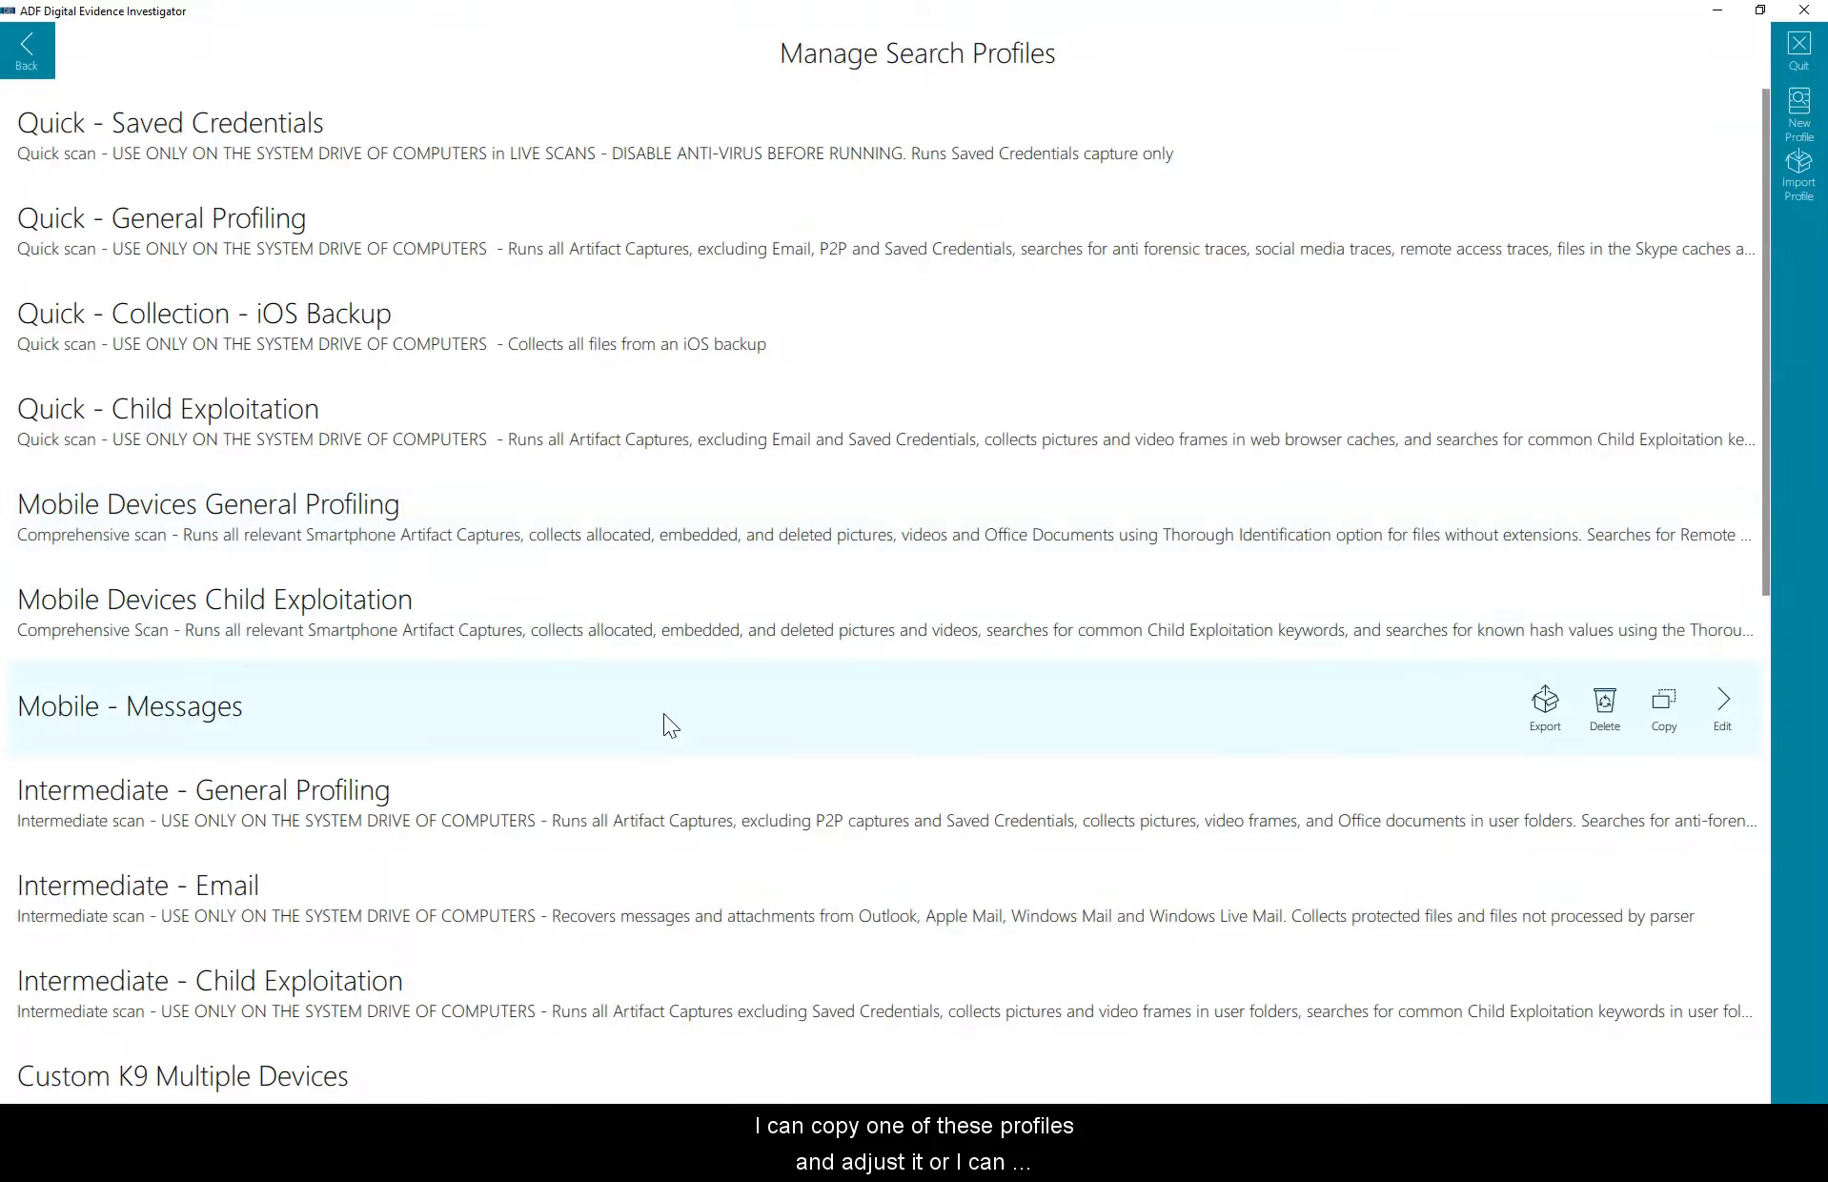
# Step: Start a new search profile and include the Application Usage and Installed Applications captures
pyautogui.click(1797, 113)
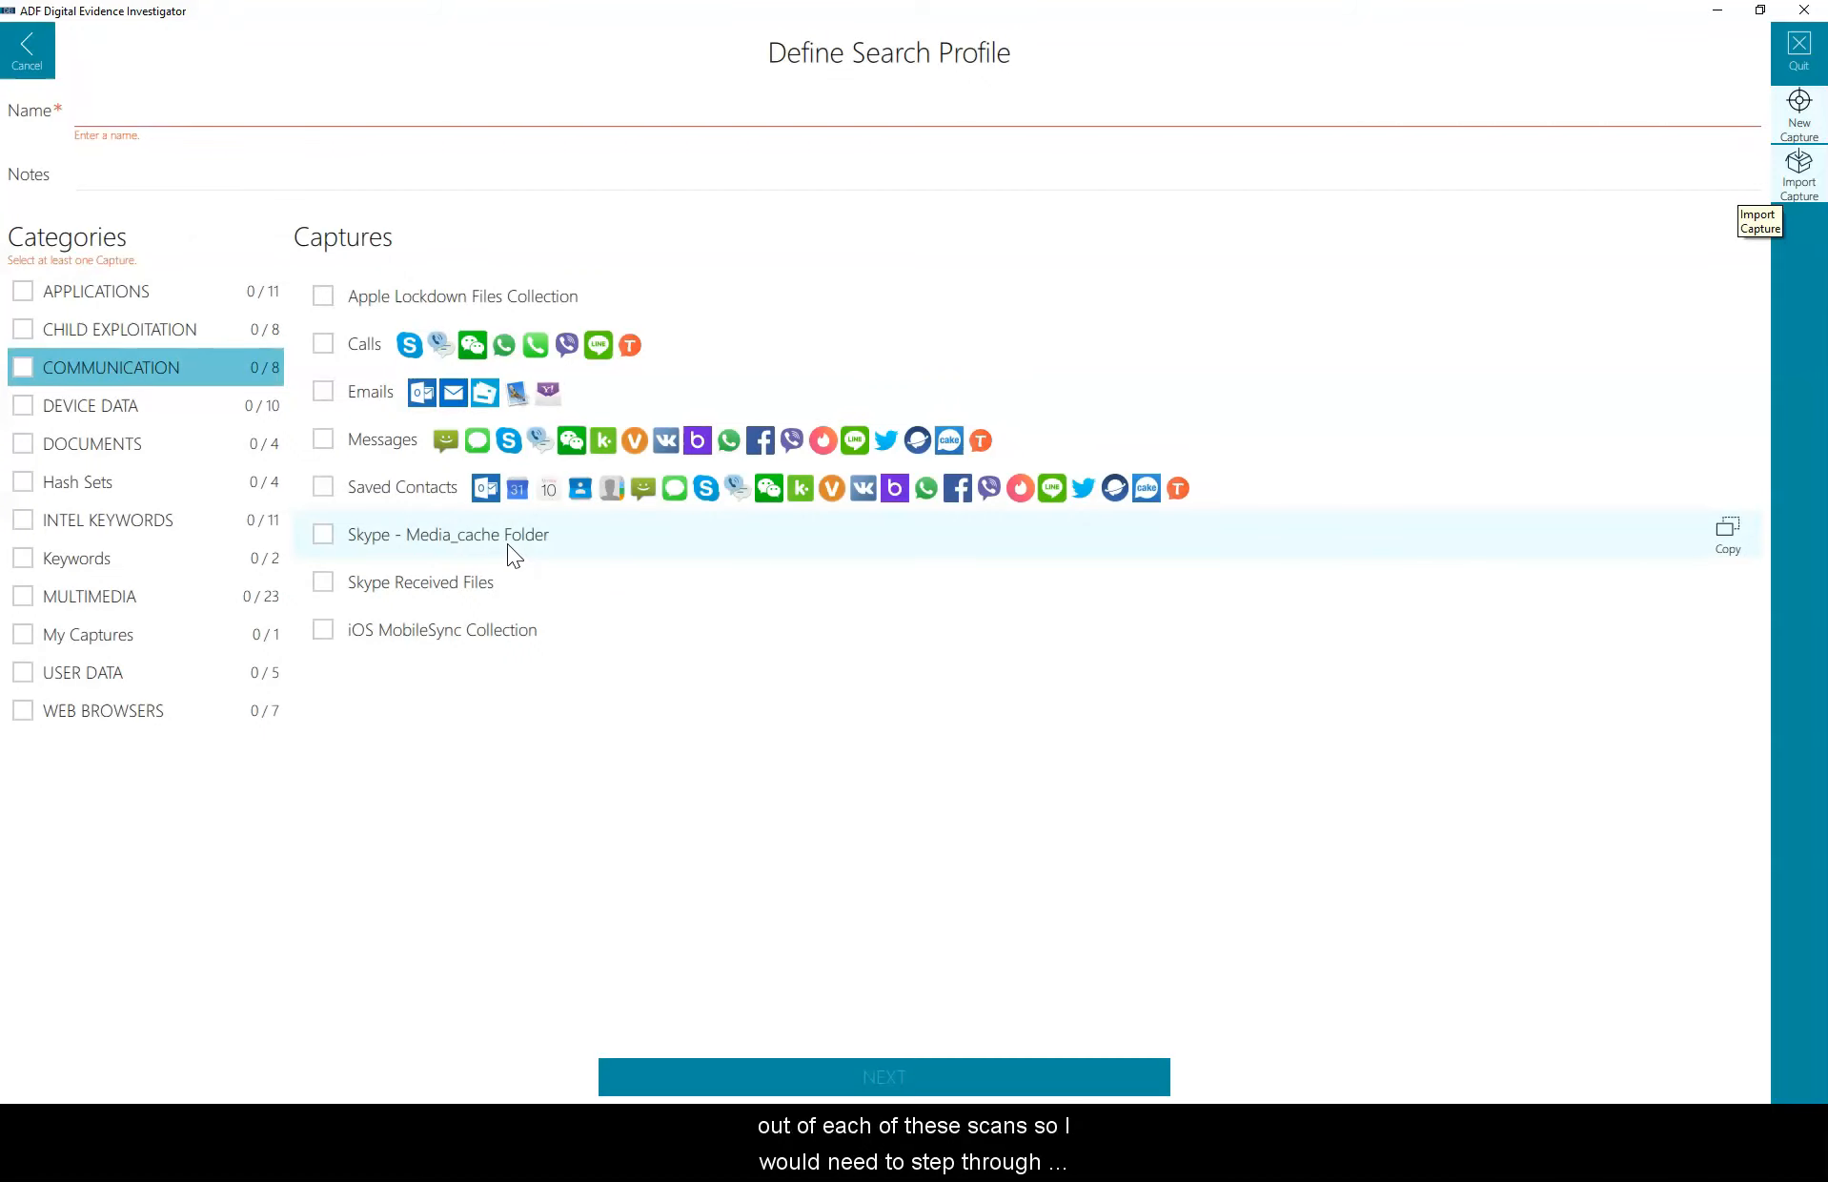
pyautogui.click(104, 303)
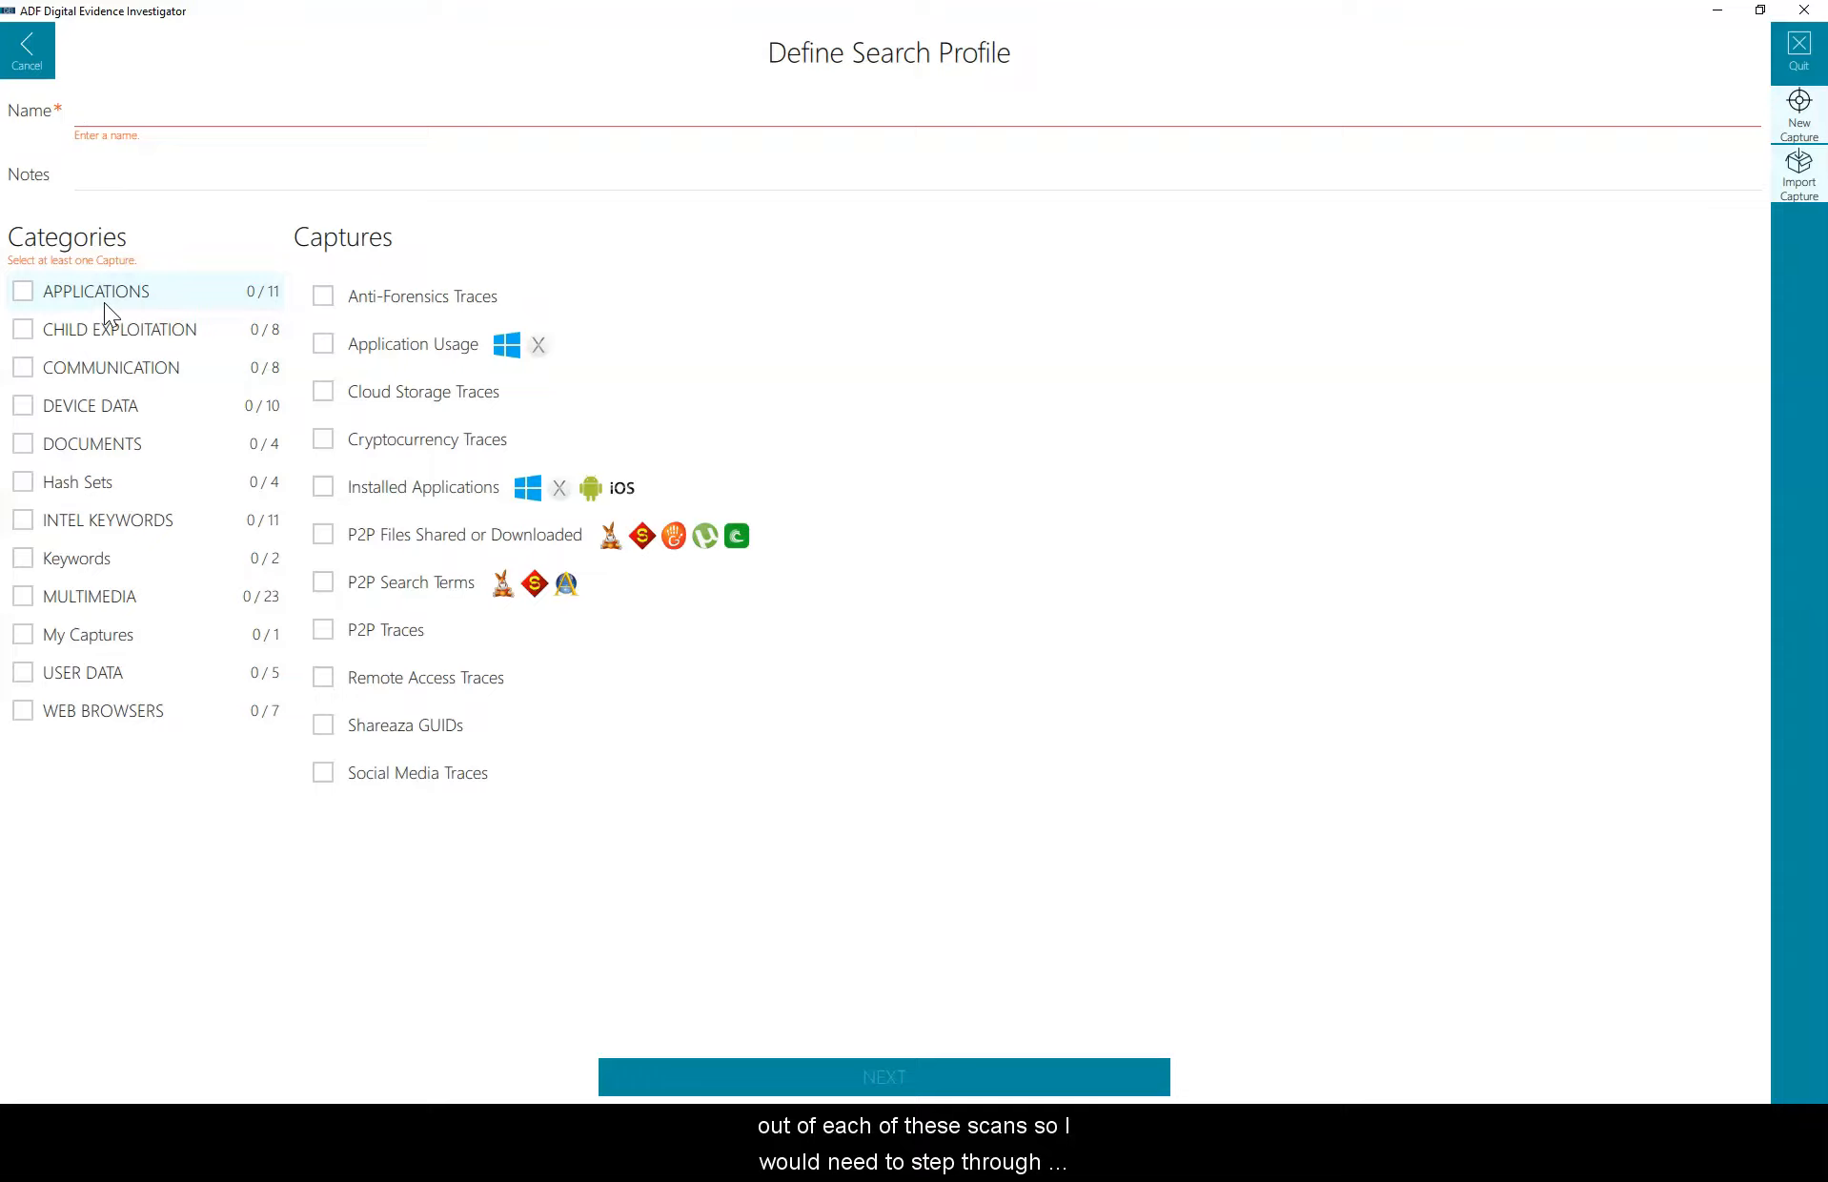
pyautogui.click(104, 303)
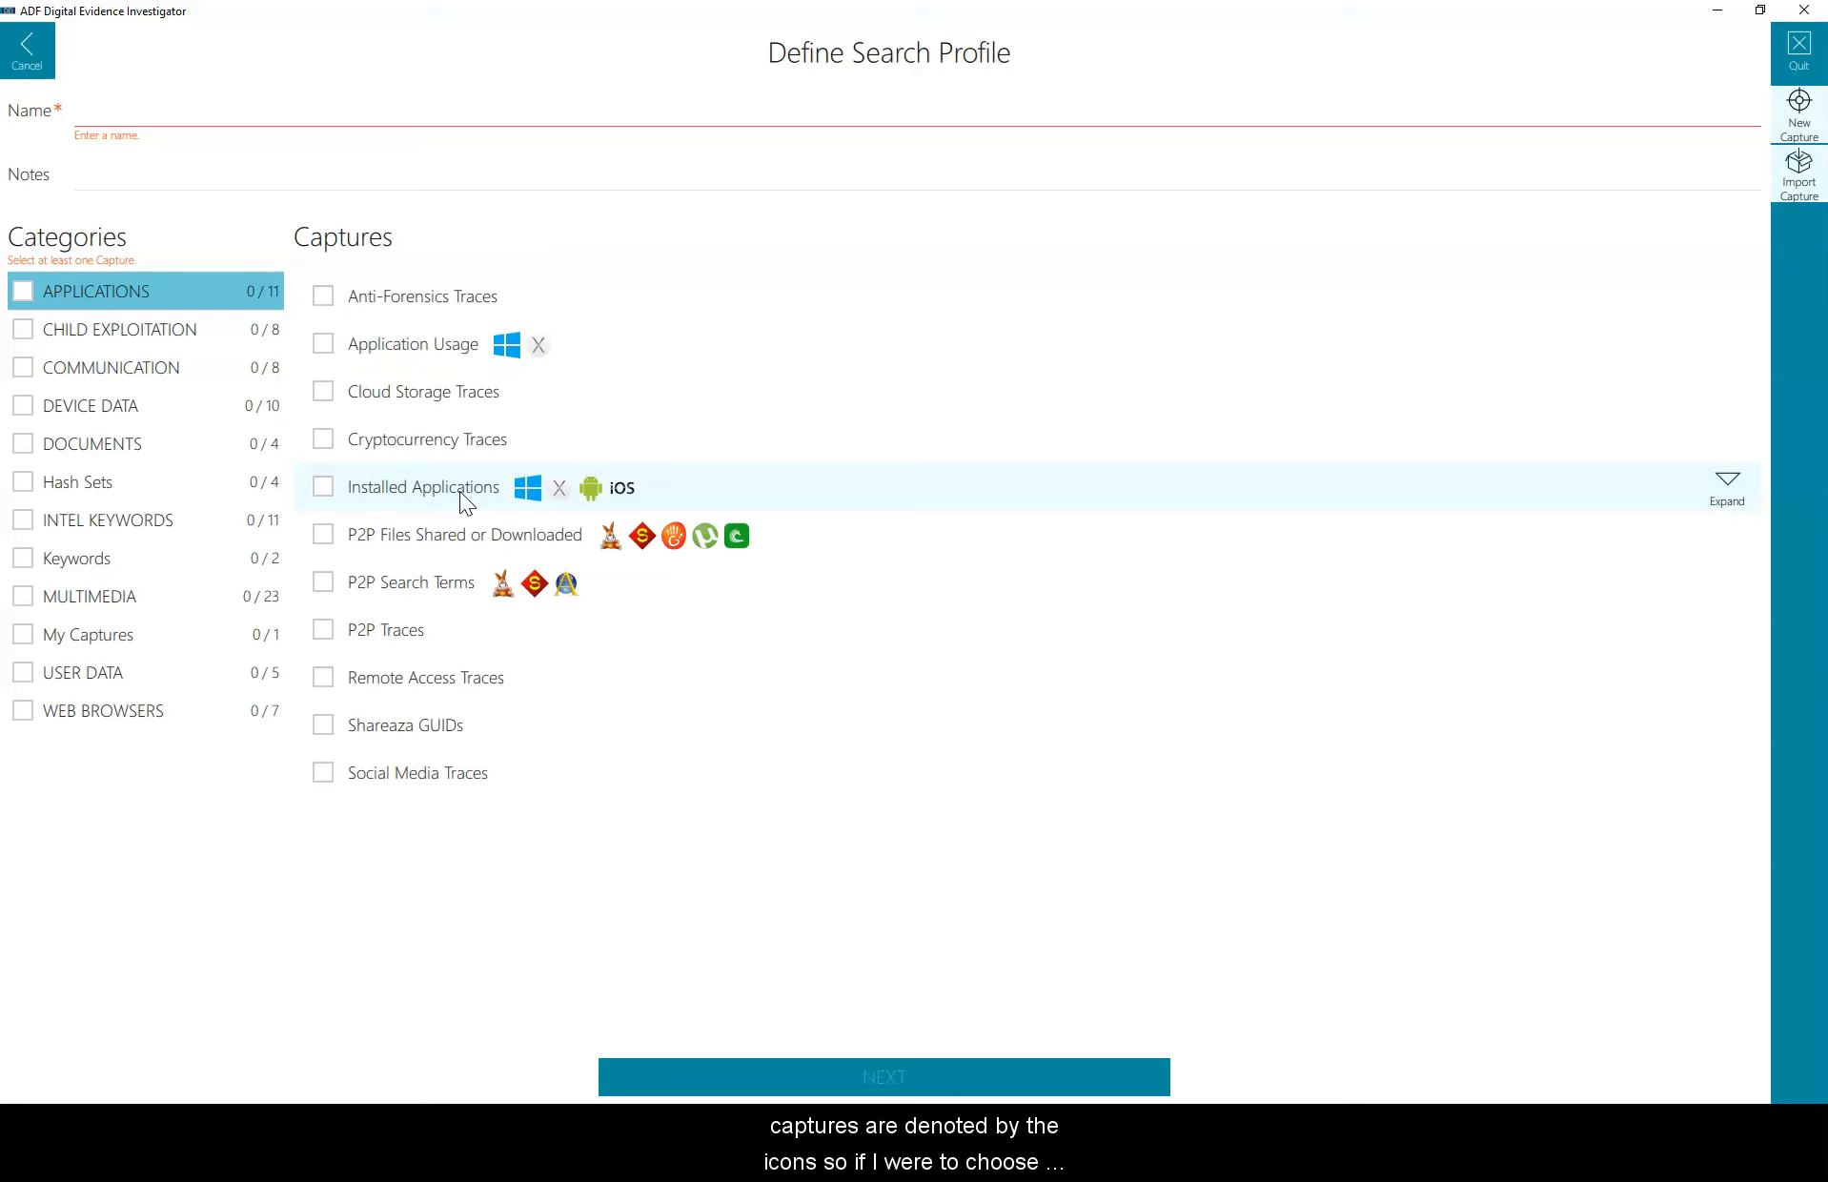
pyautogui.click(323, 346)
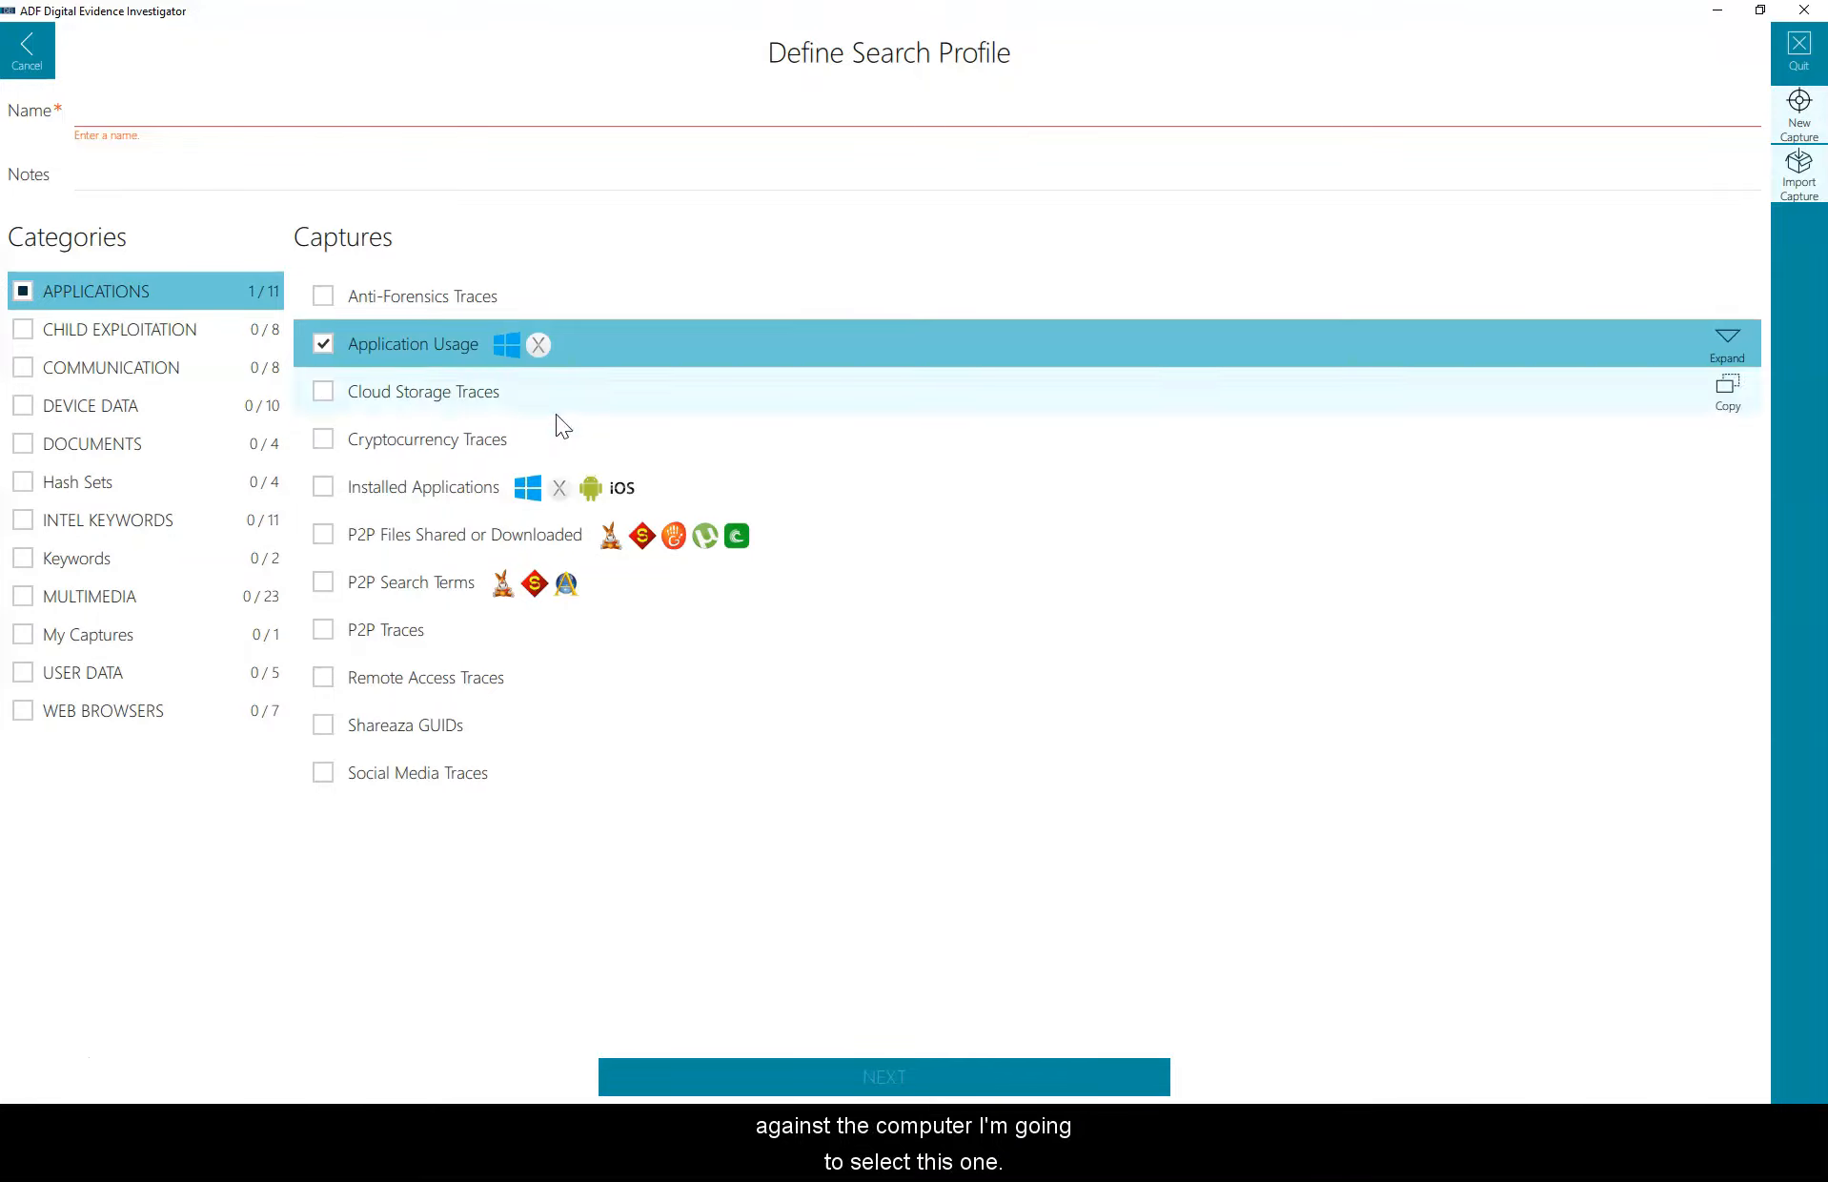
pyautogui.click(325, 487)
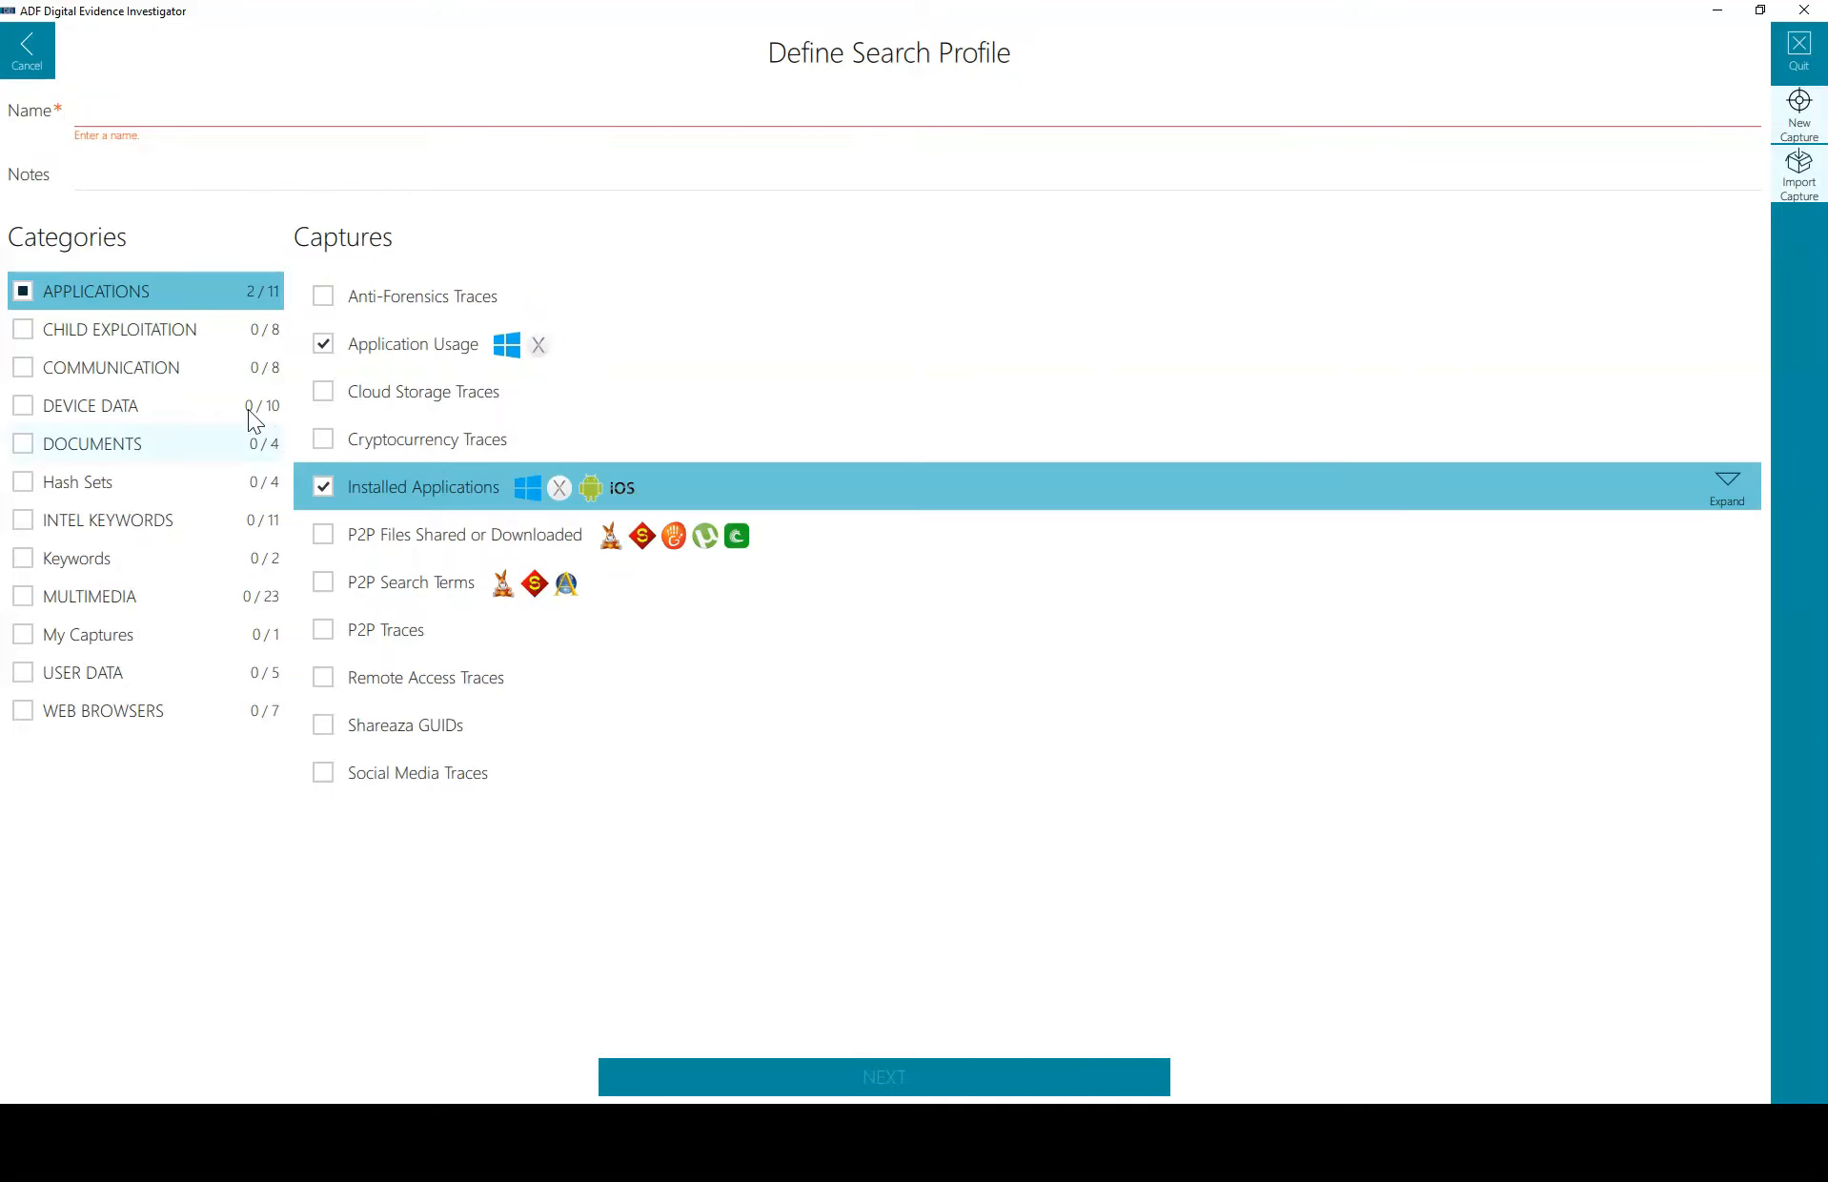
# Step: Examine the captures offered in the Child Exploitation, Multimedia, Web Browsers, Intel Keywords and Documents categories
pyautogui.click(175, 331)
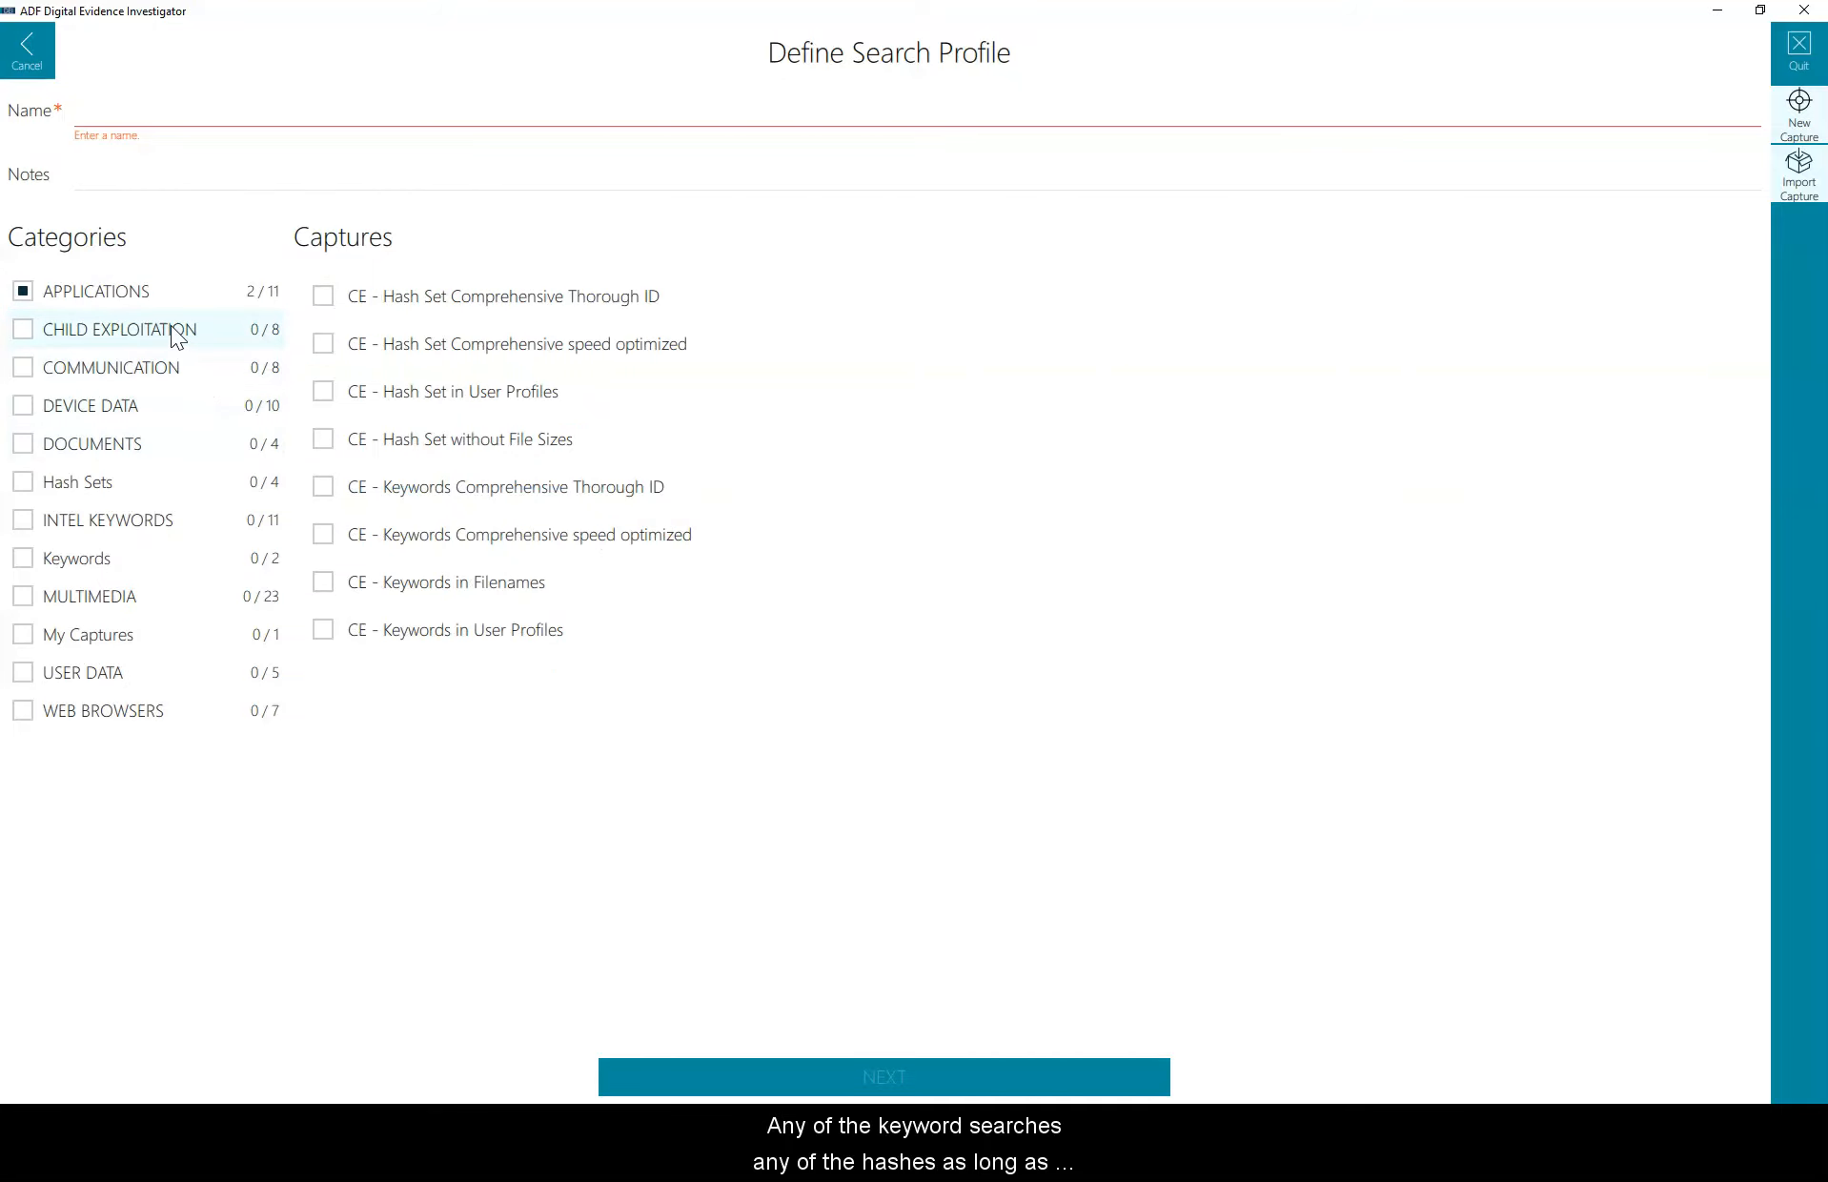
pyautogui.click(160, 292)
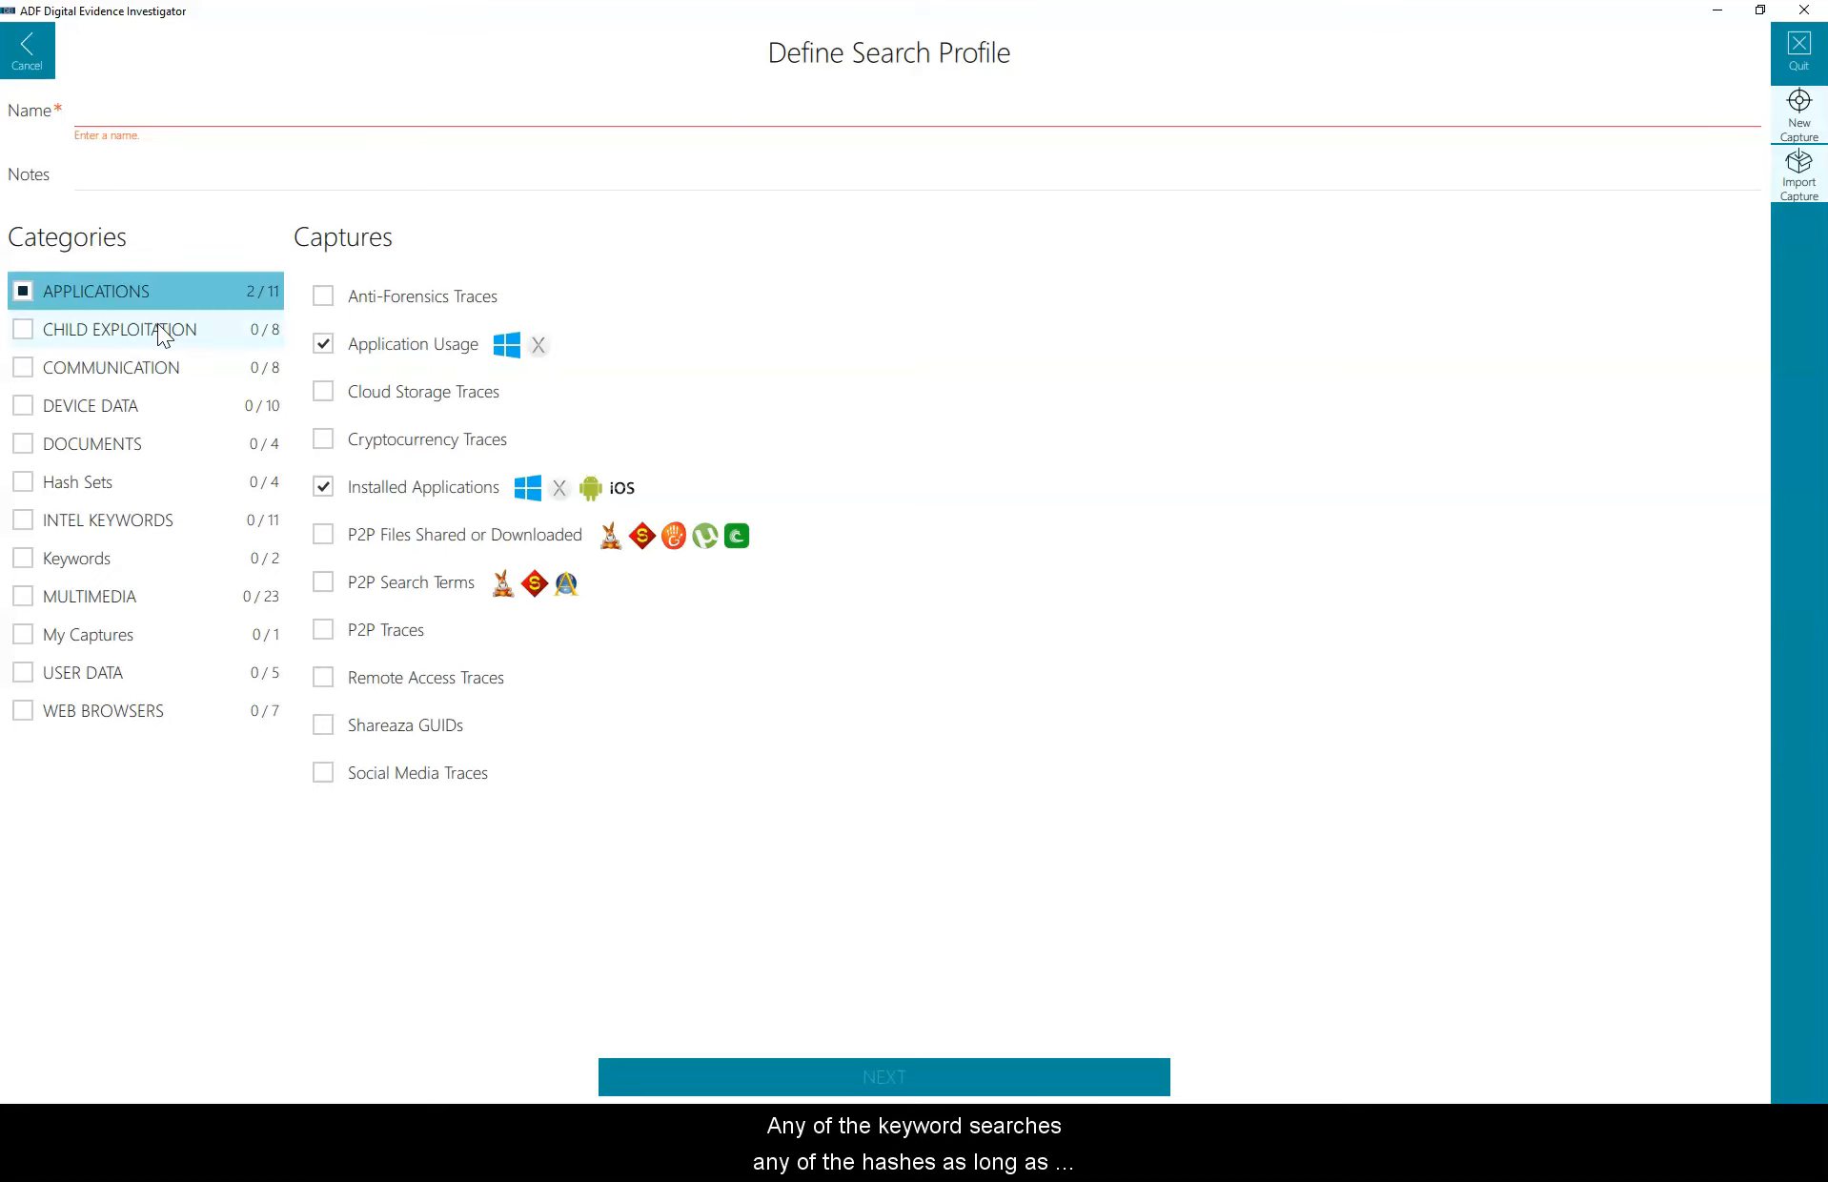
pyautogui.click(162, 333)
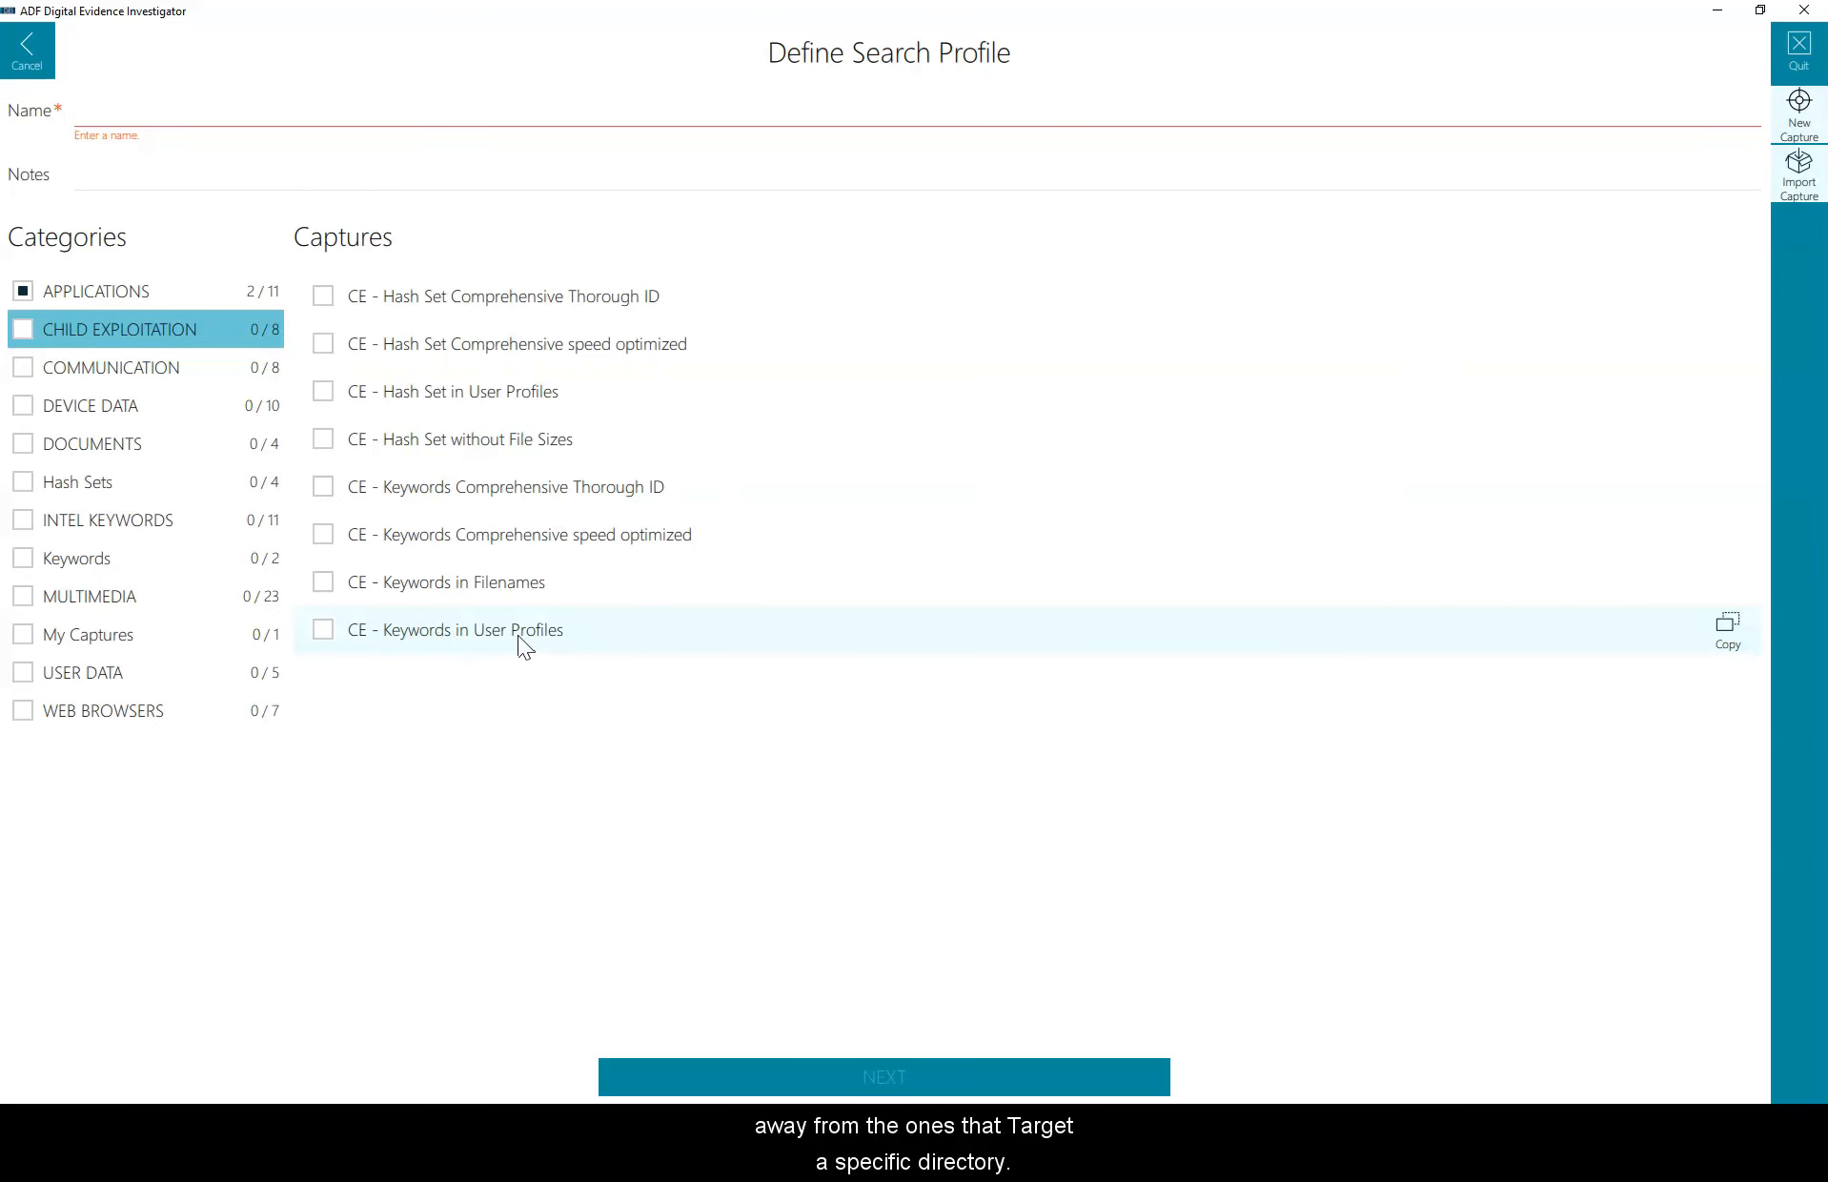
pyautogui.click(53, 594)
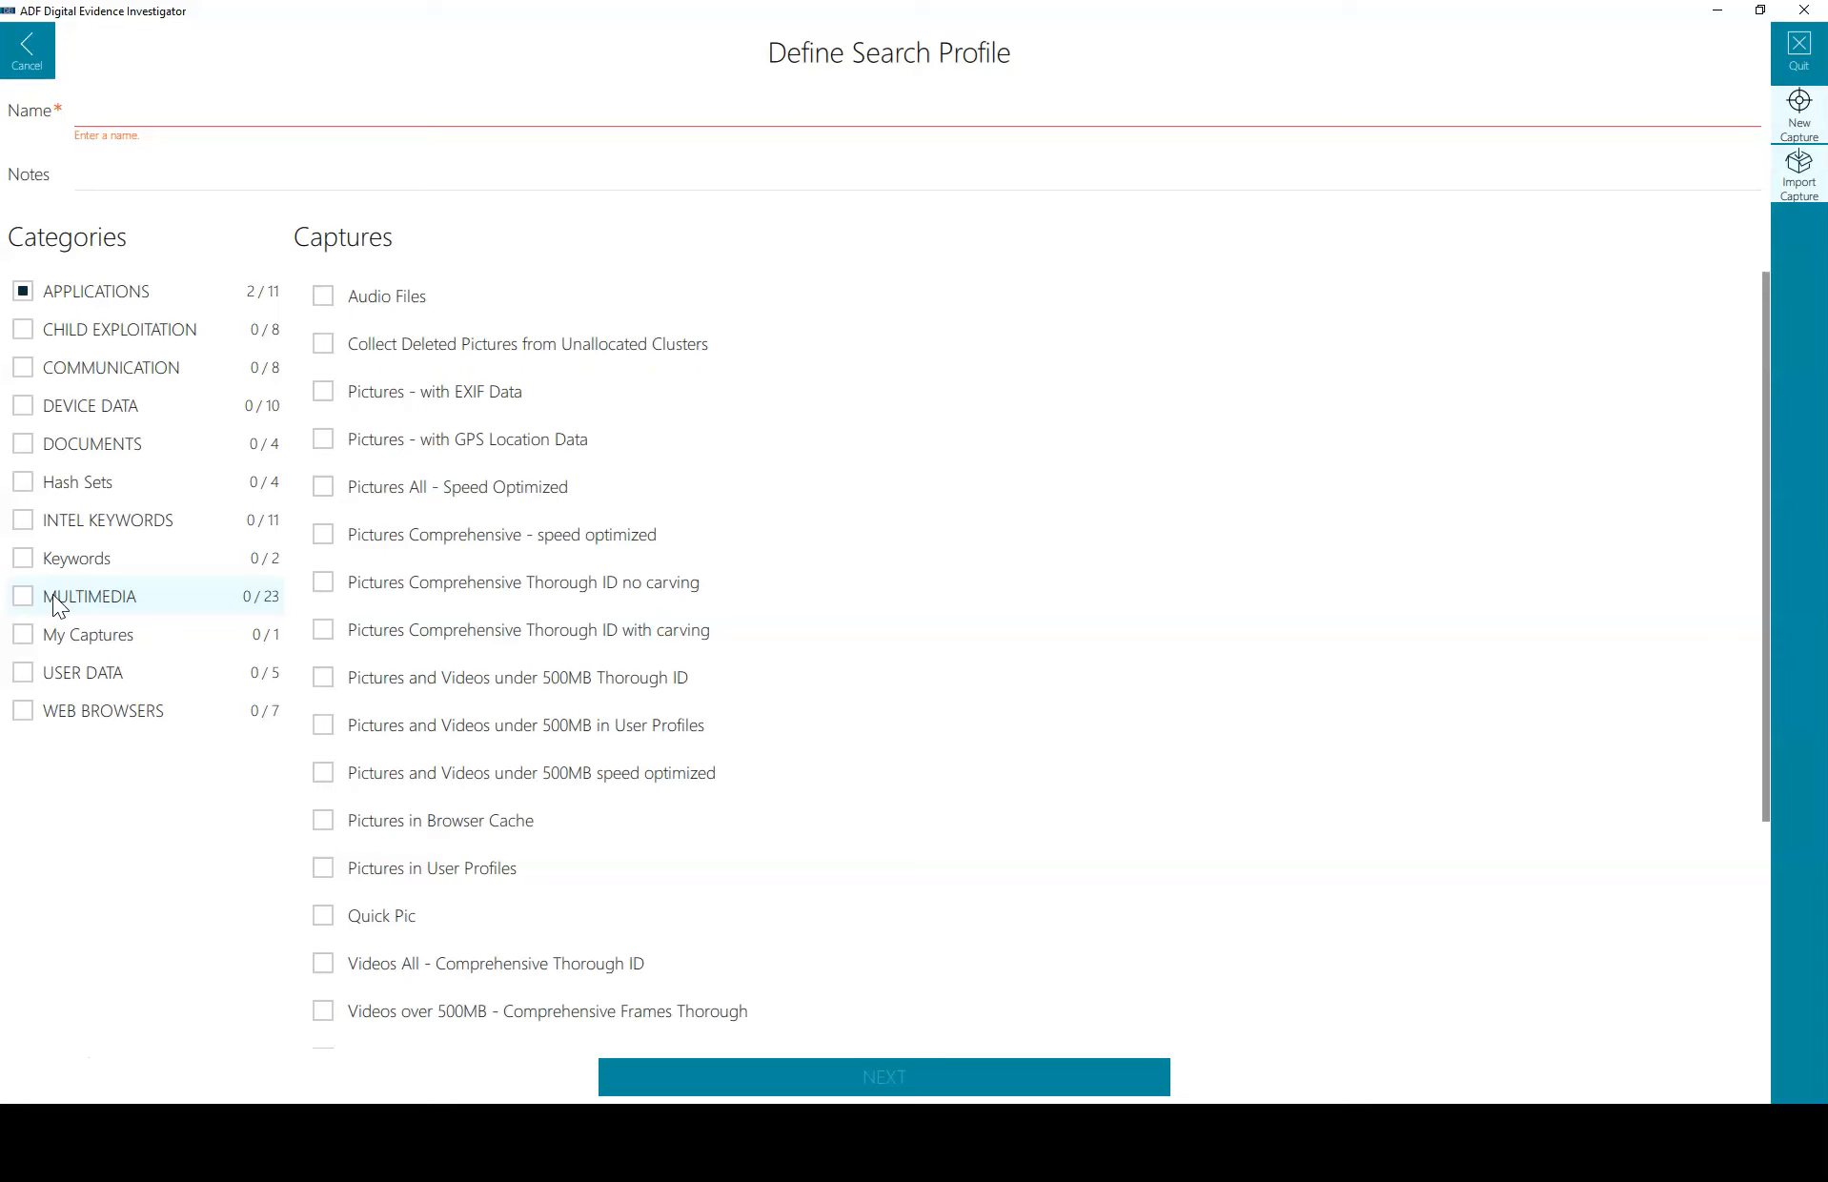
pyautogui.scroll(-2, 550, 642)
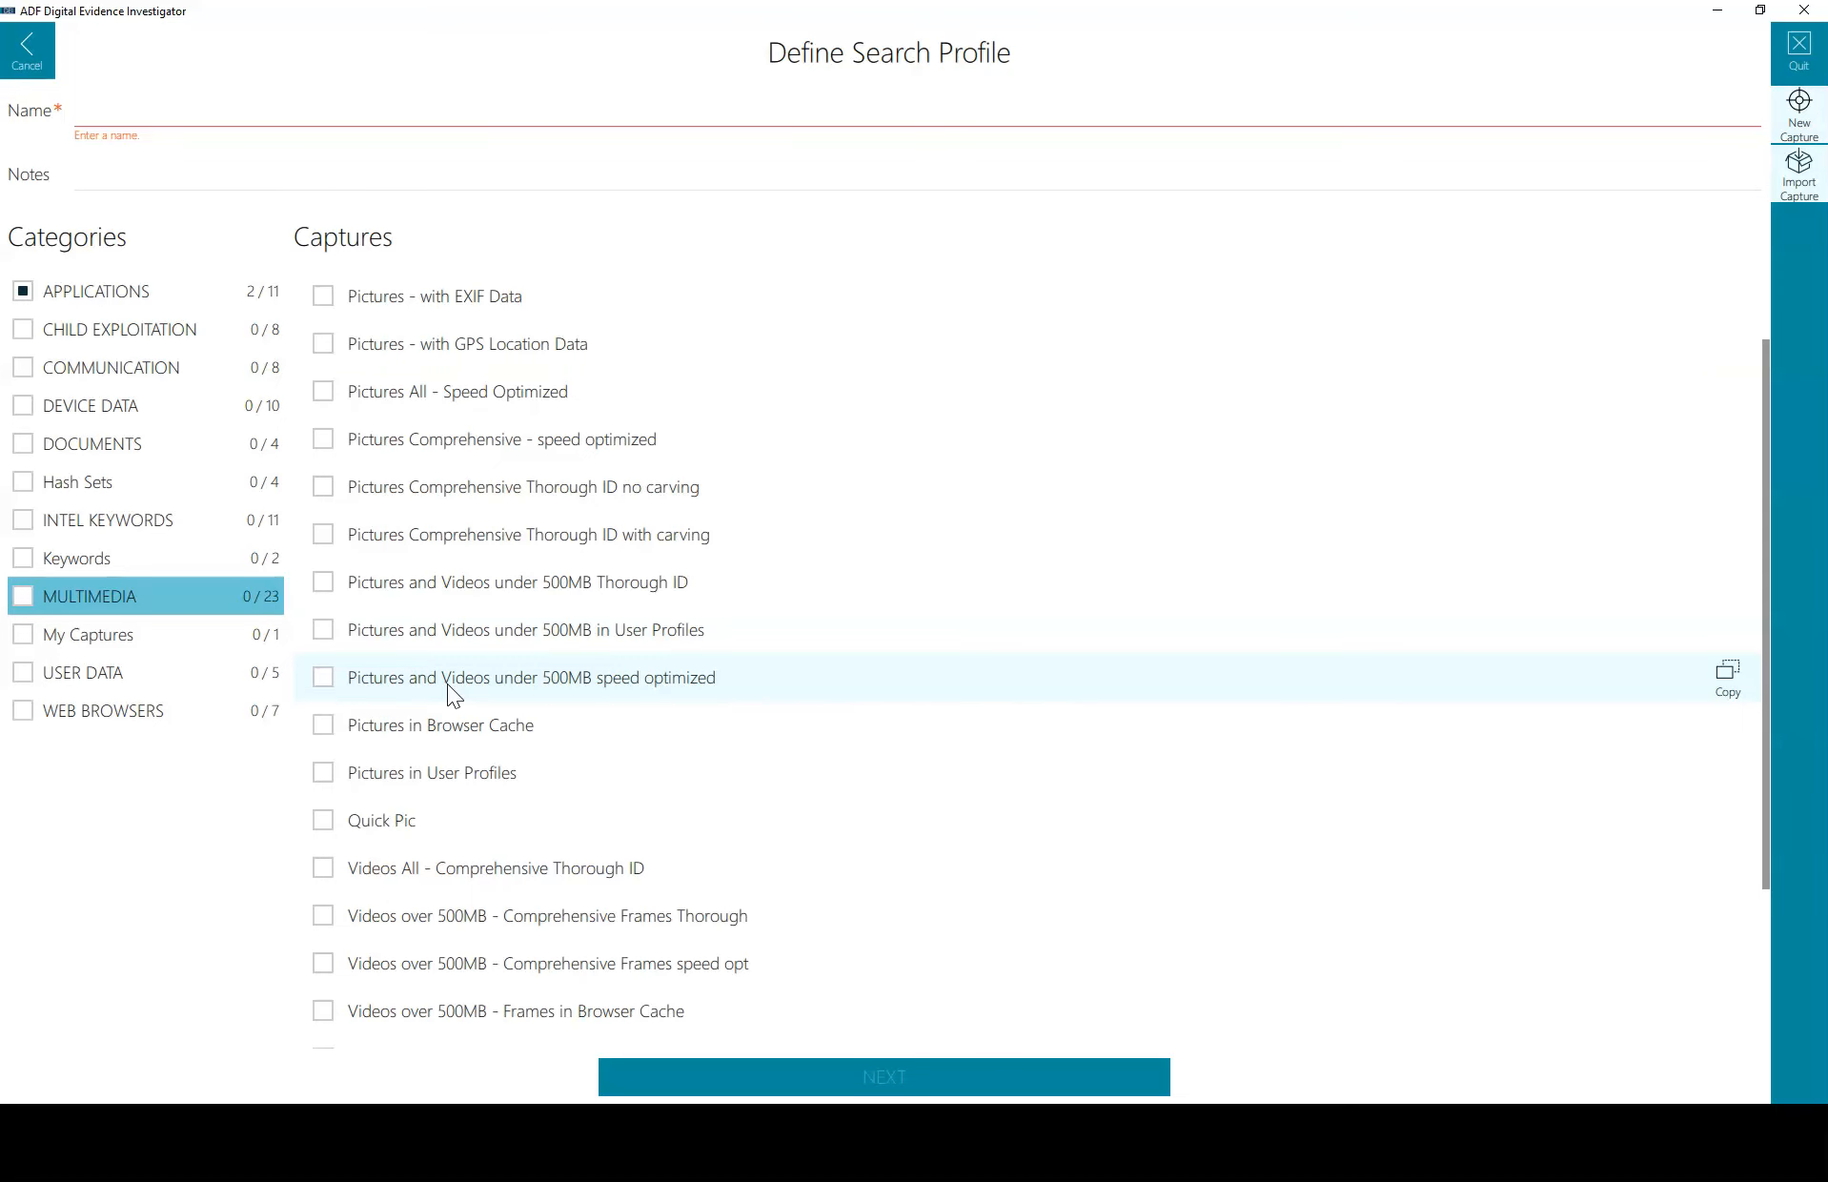
pyautogui.scroll(-3, 468, 876)
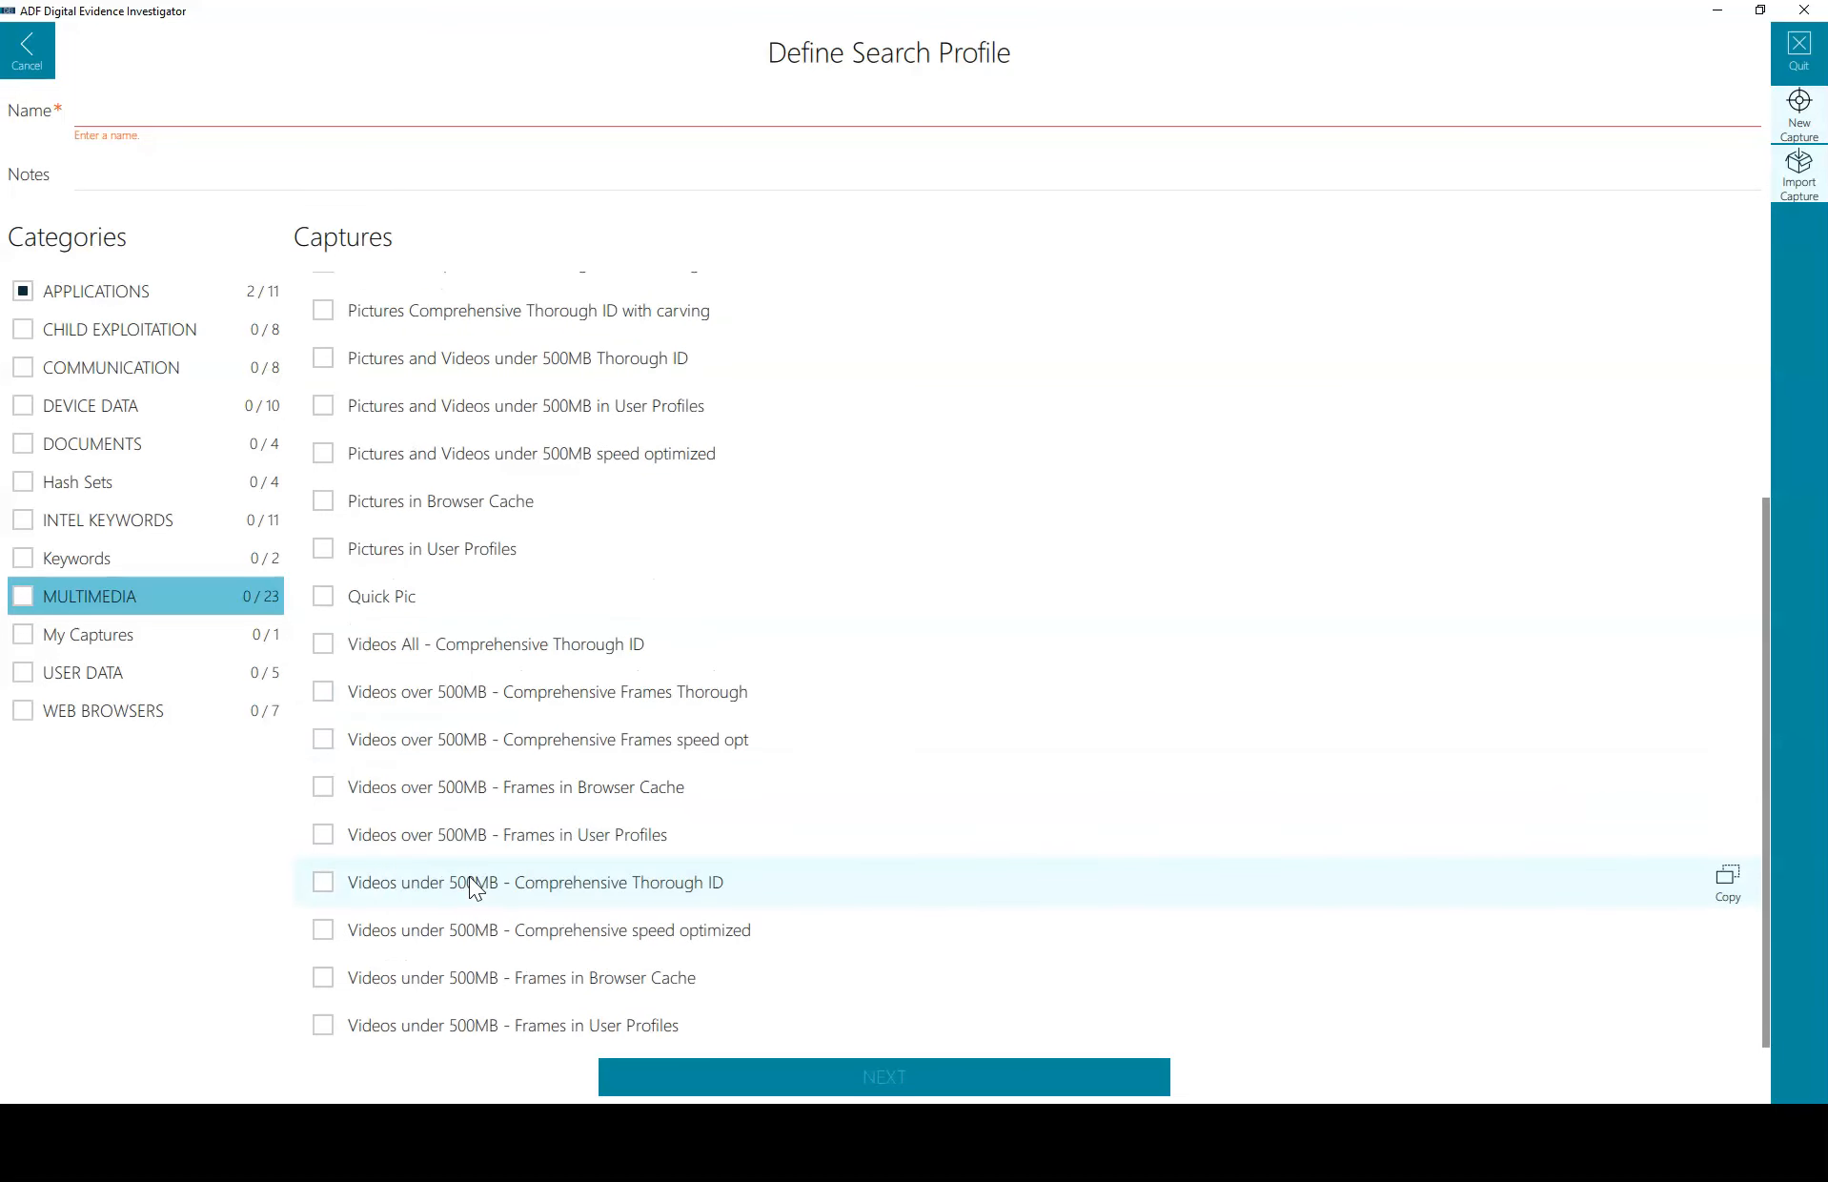
pyautogui.click(92, 711)
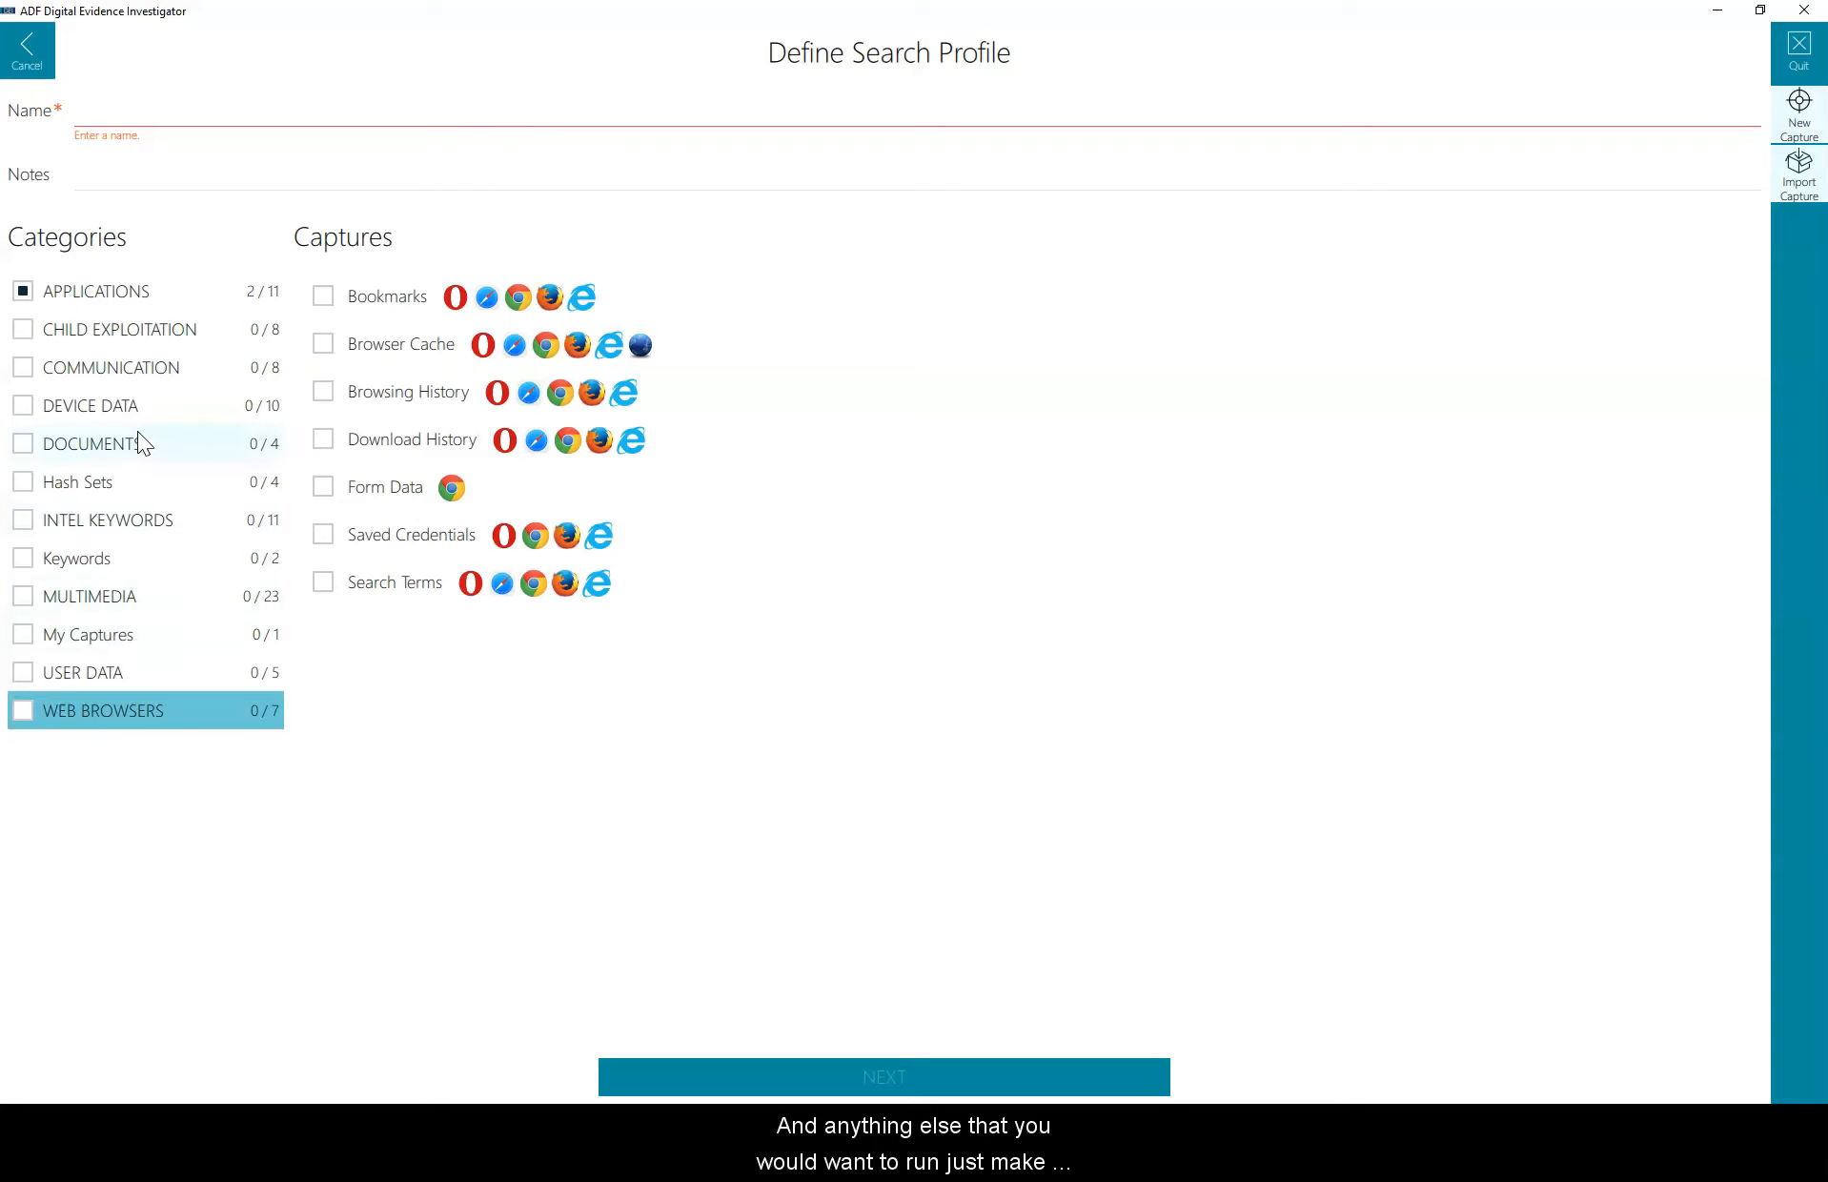
pyautogui.click(108, 517)
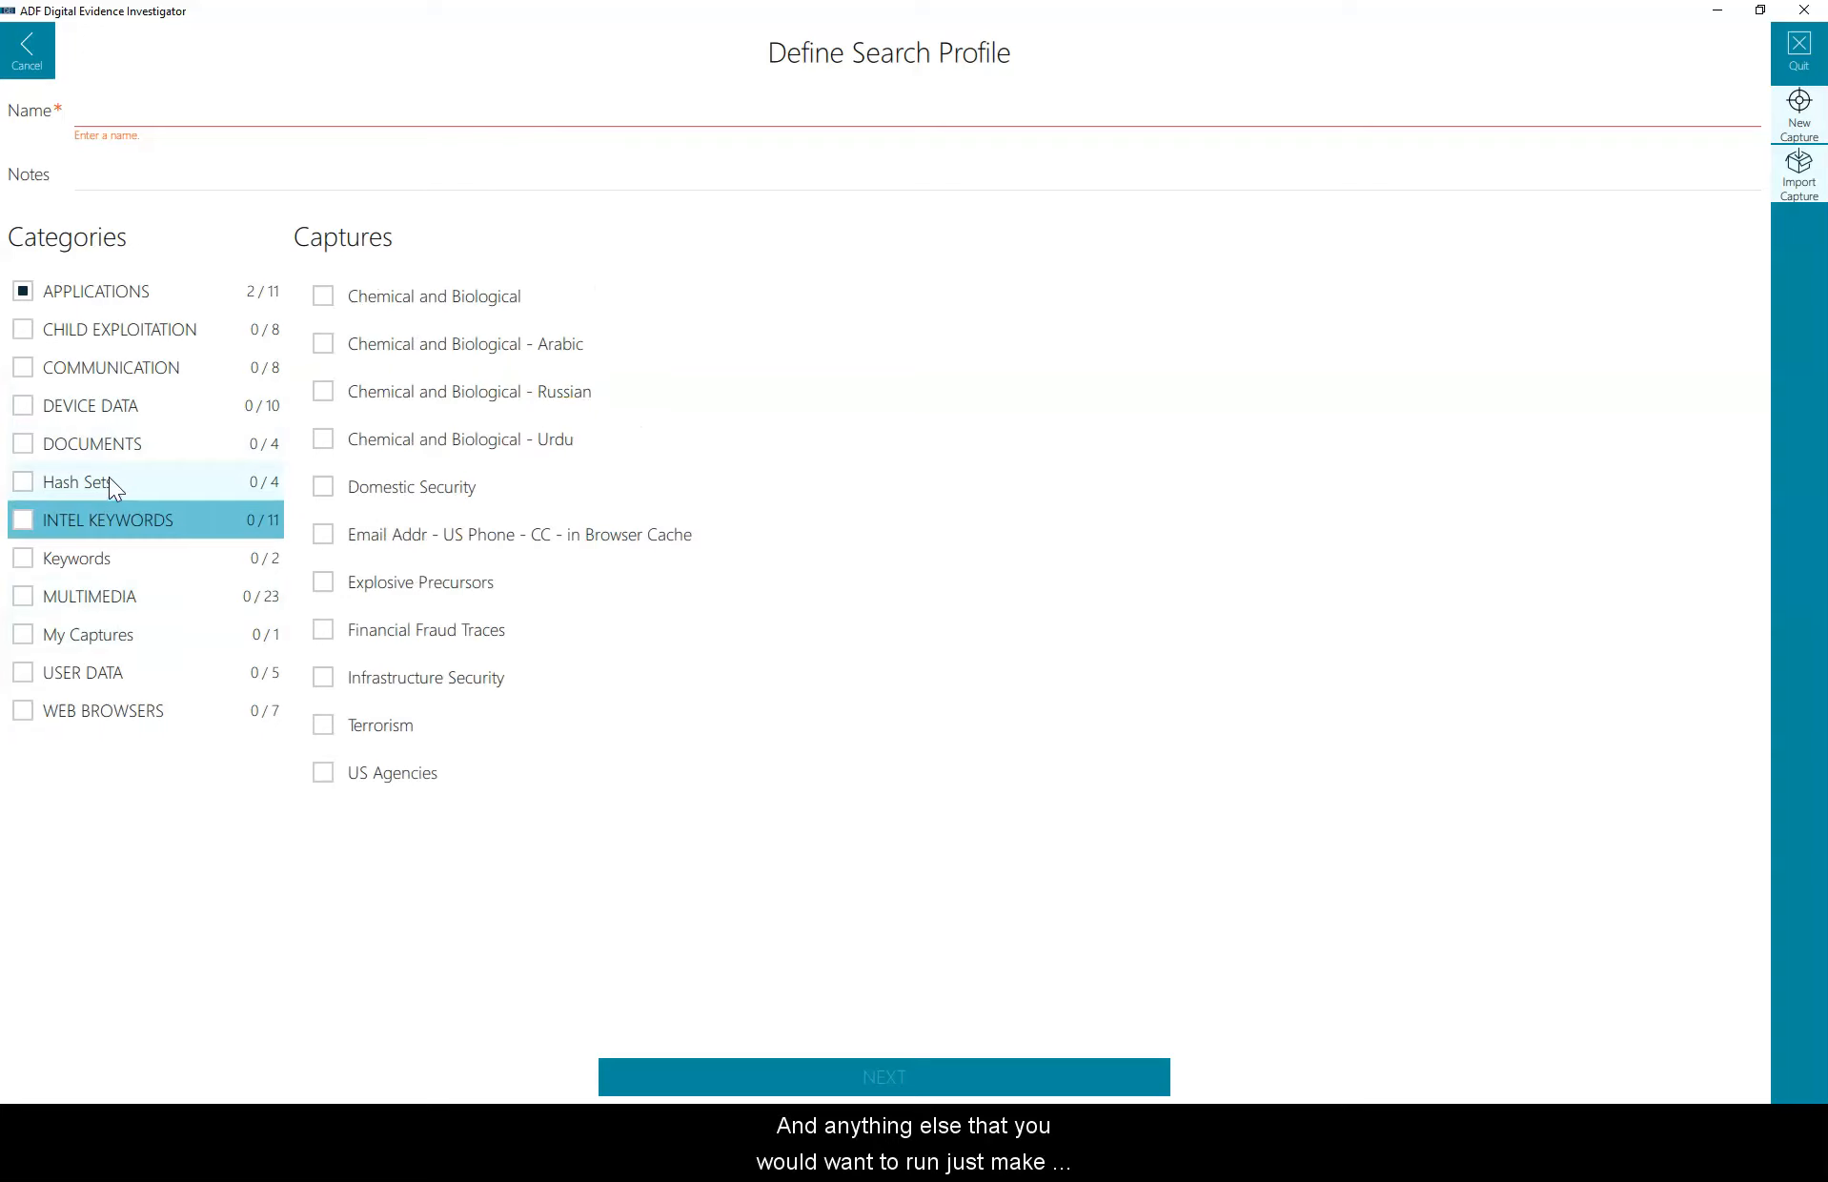
pyautogui.click(112, 451)
# Step: Include the Connection Log, Device Information, OS Information and USB History captures from the Device Data category
pyautogui.click(113, 410)
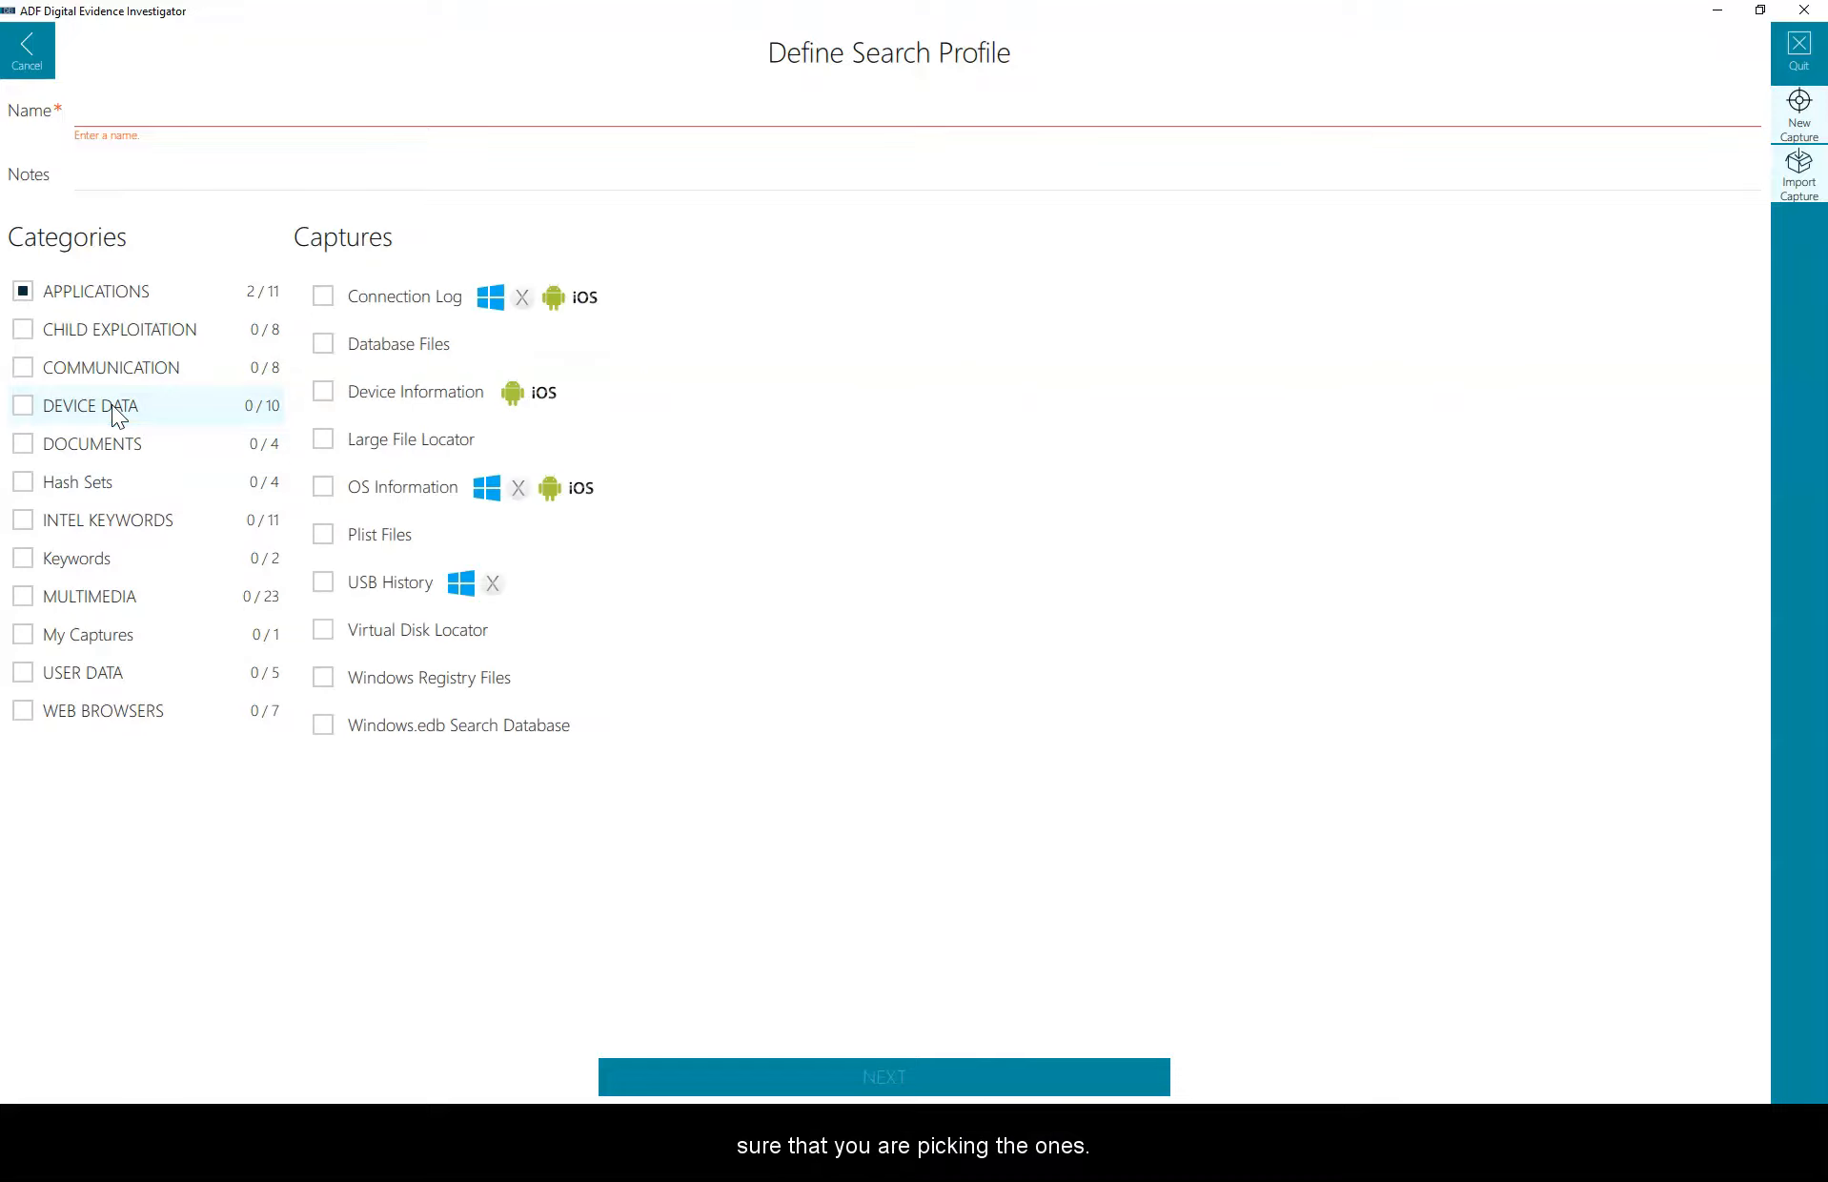
pyautogui.click(341, 296)
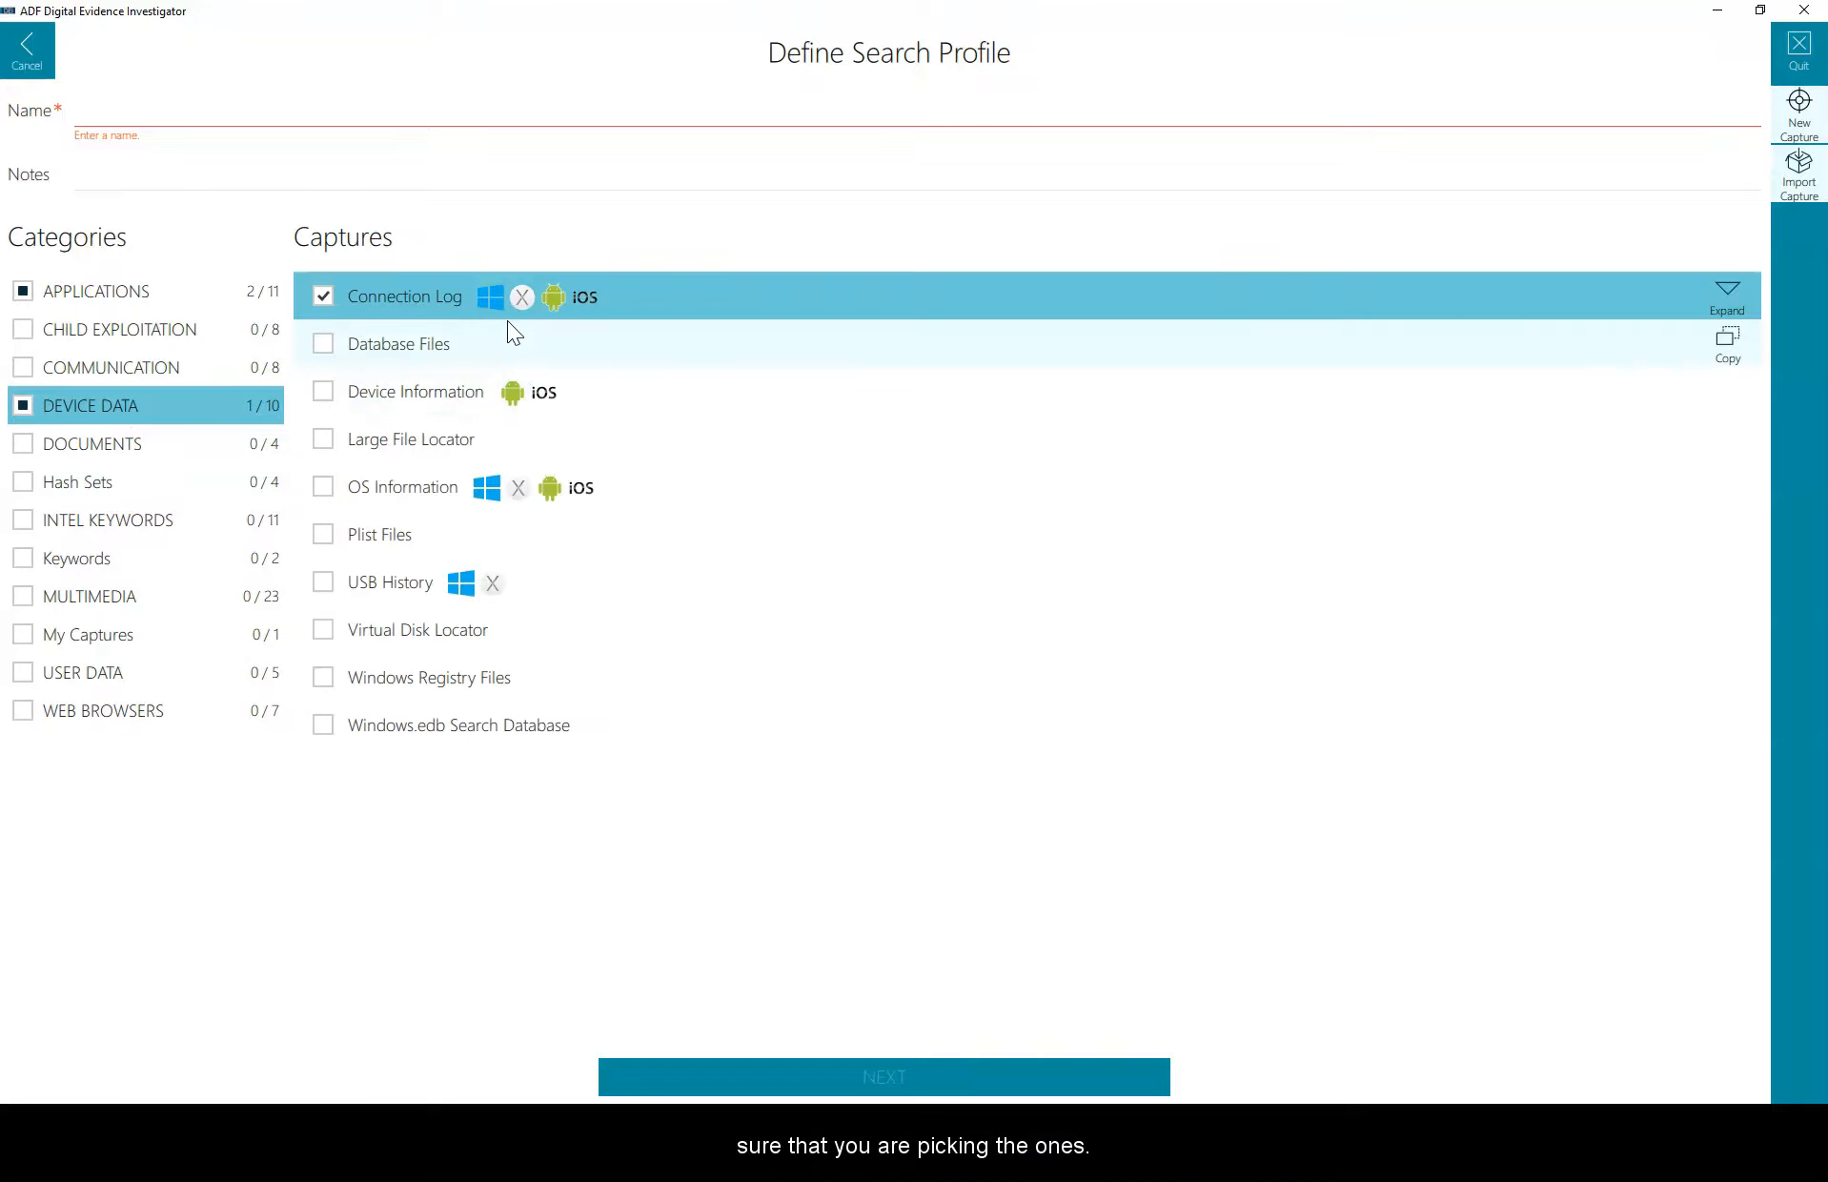
pyautogui.click(323, 392)
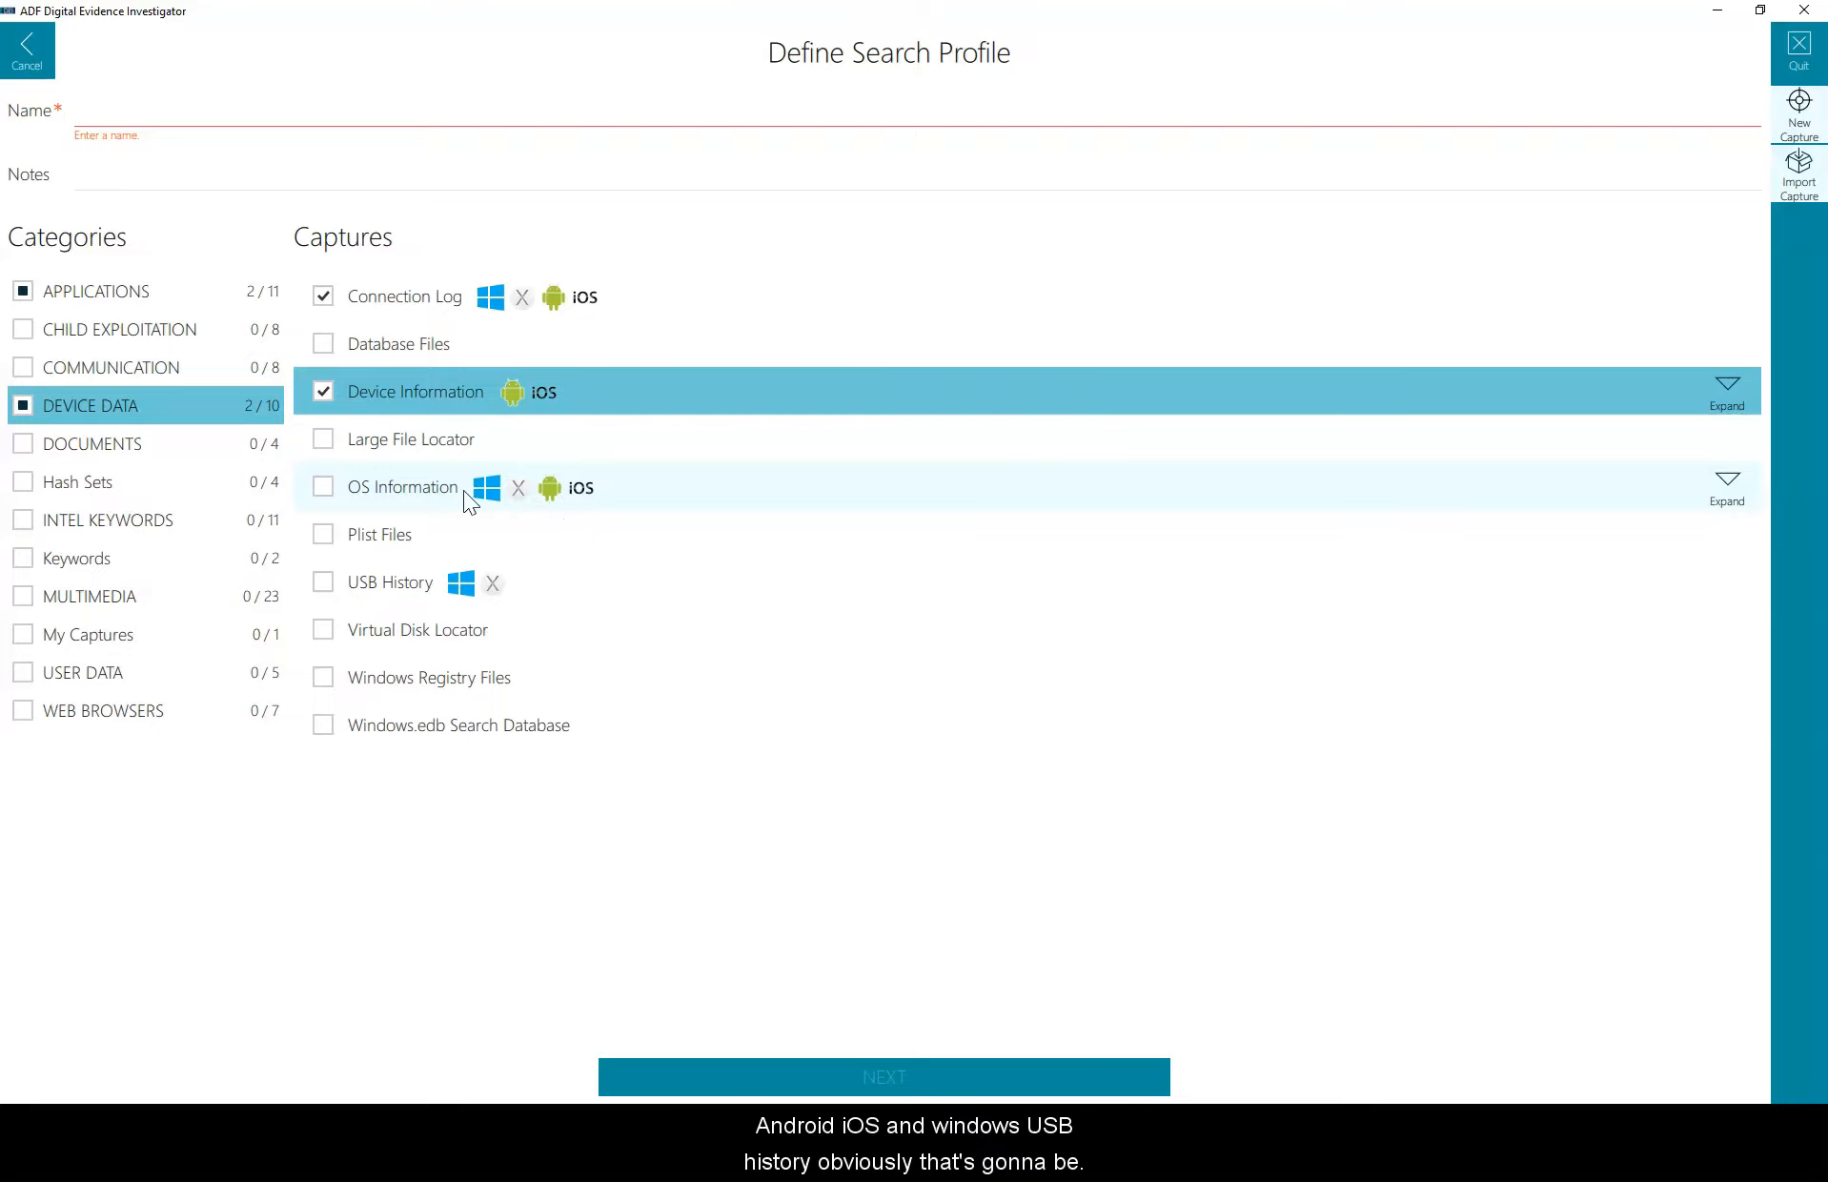
pyautogui.click(315, 486)
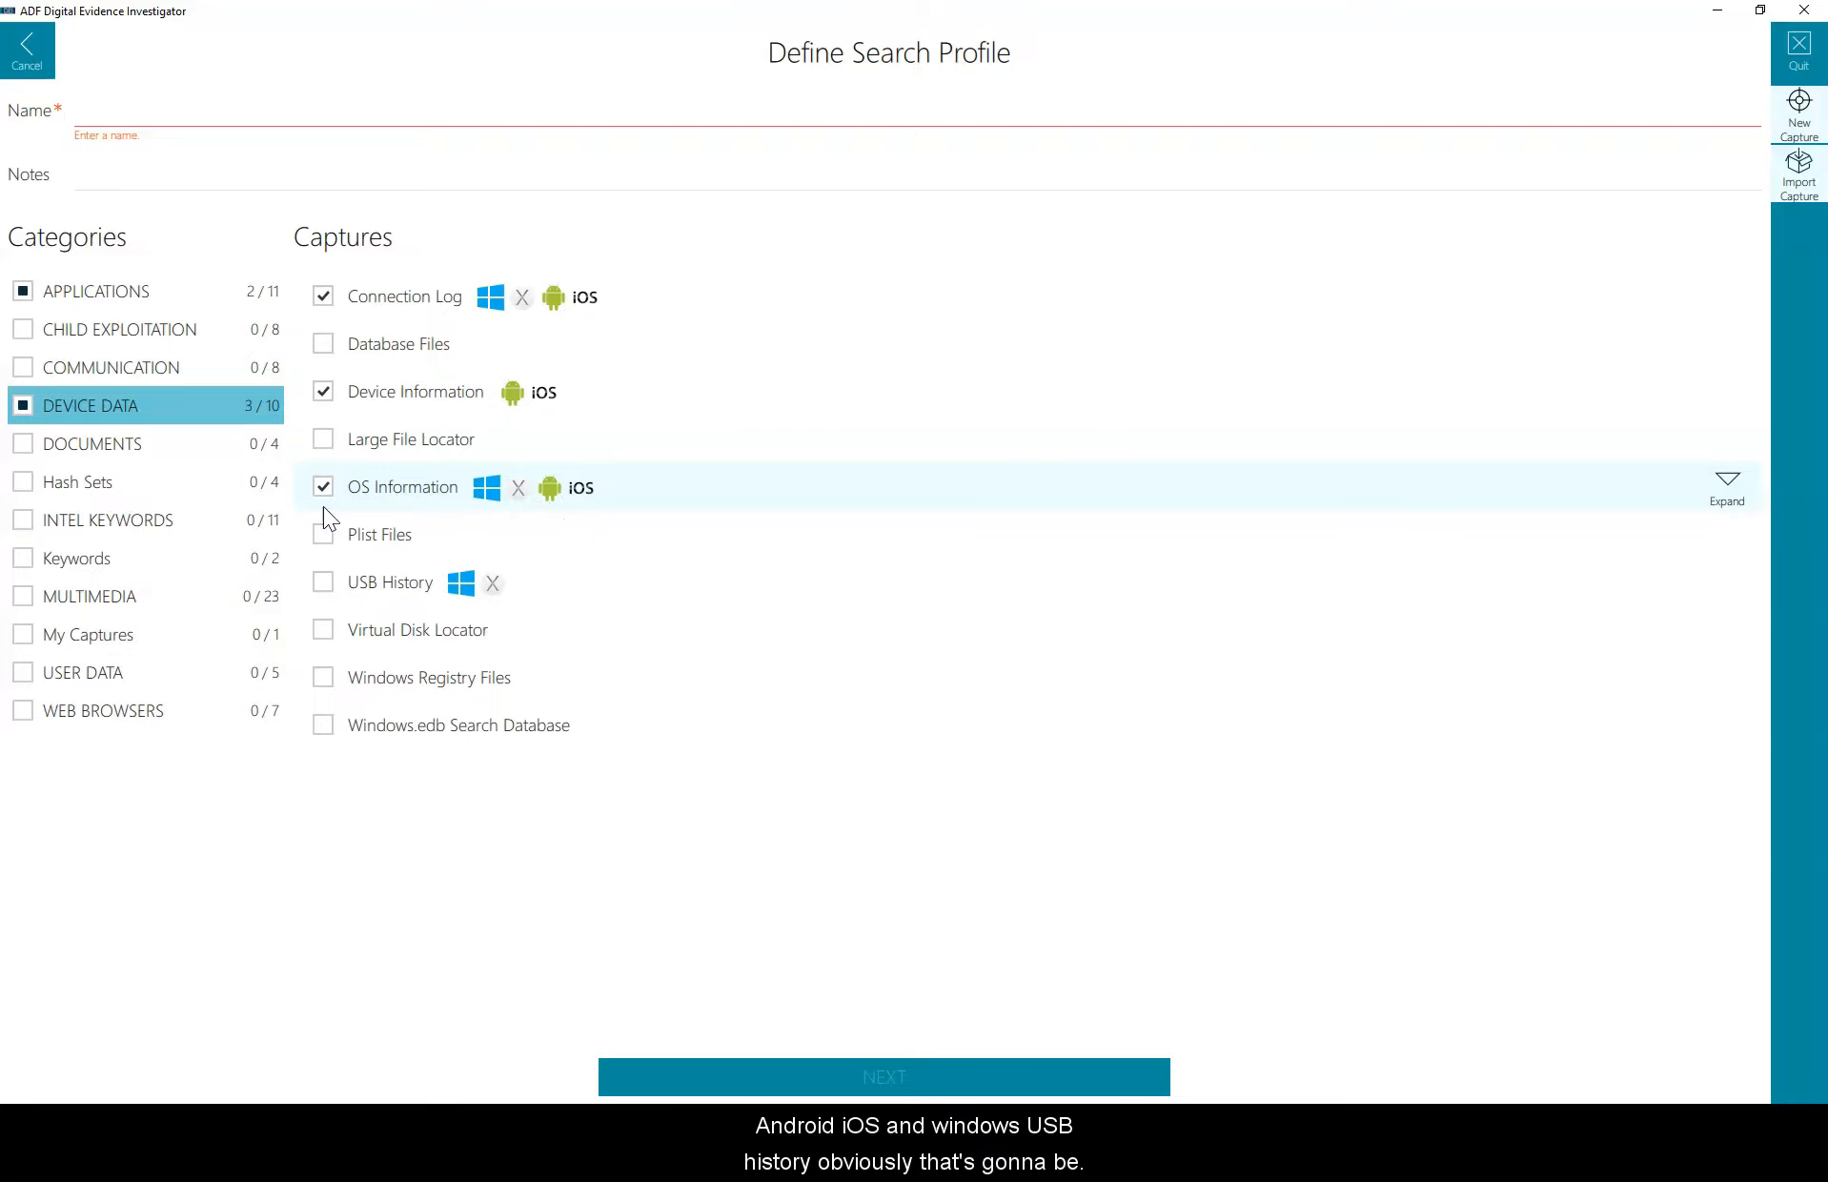
pyautogui.click(323, 583)
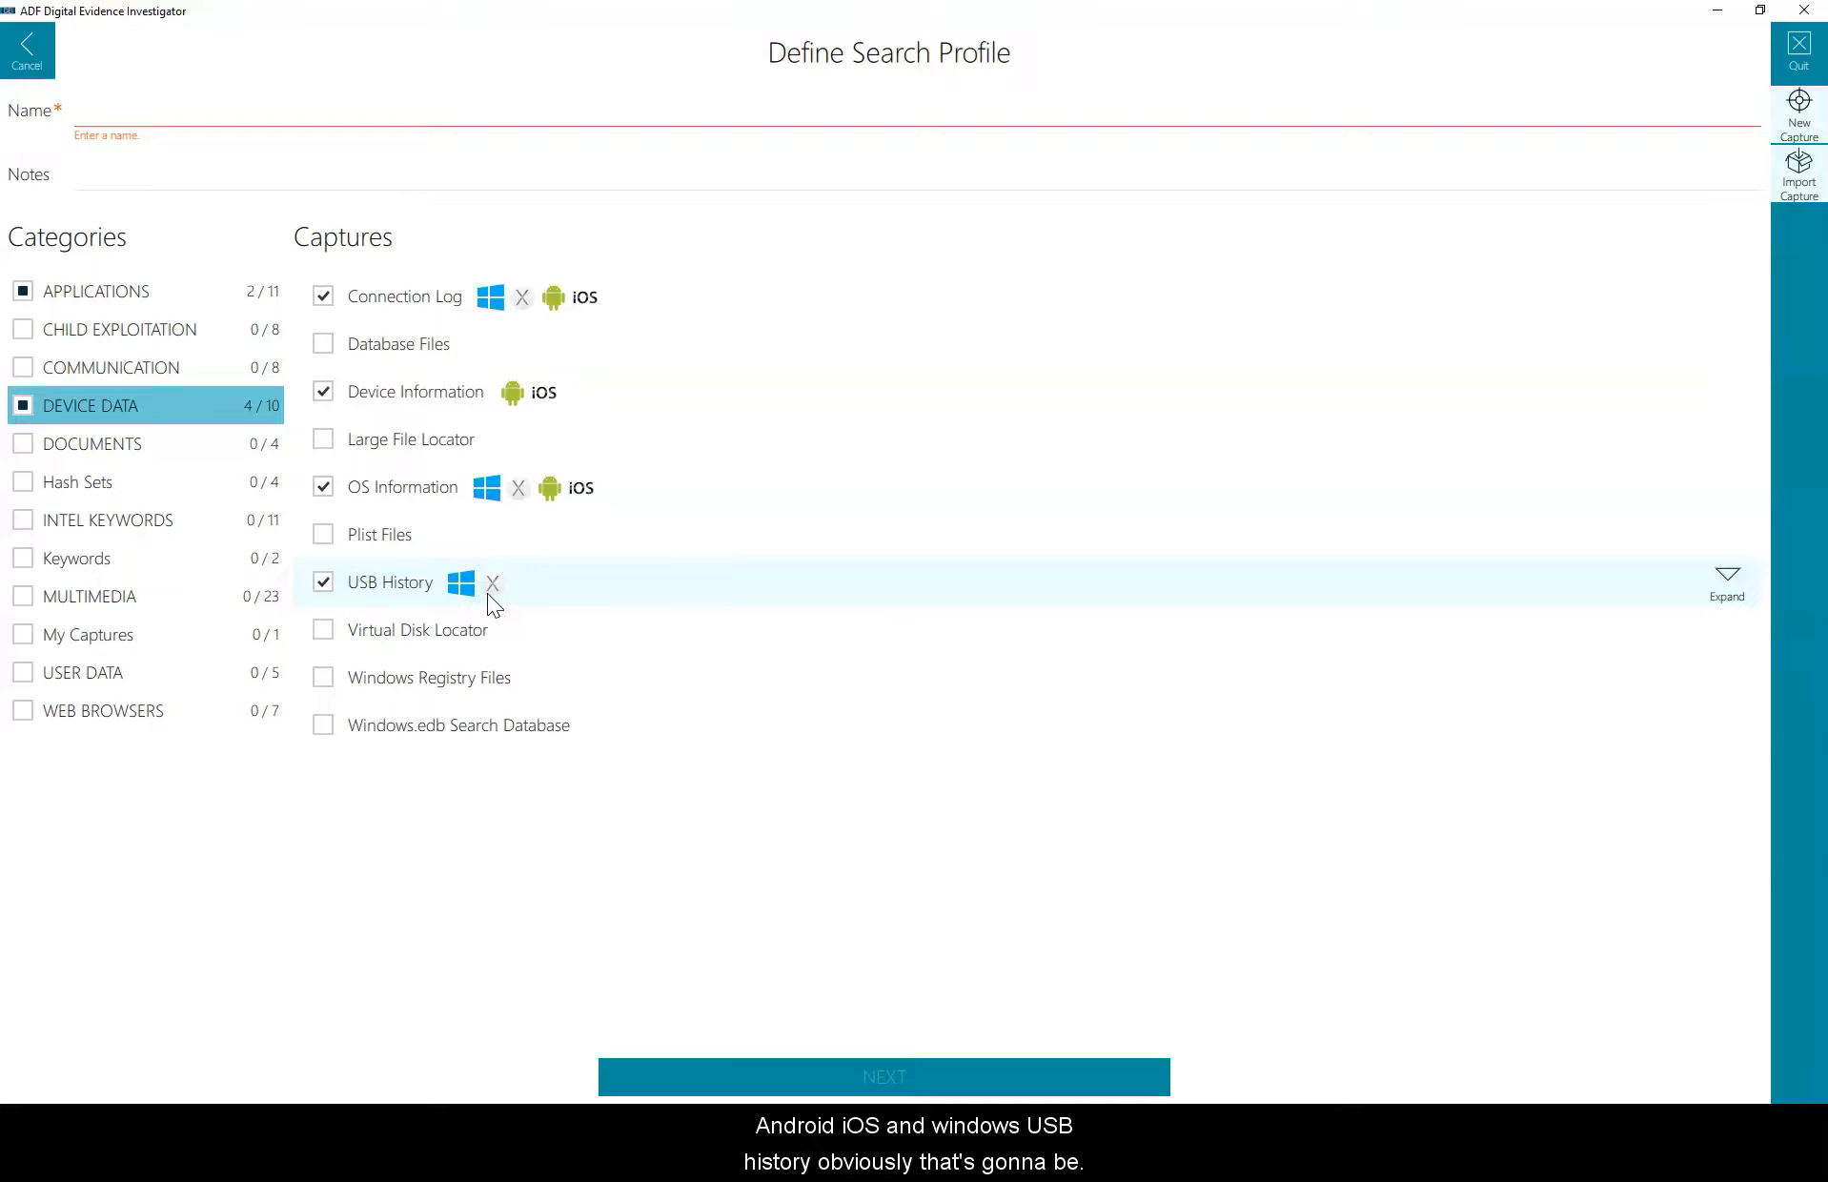
pyautogui.click(419, 591)
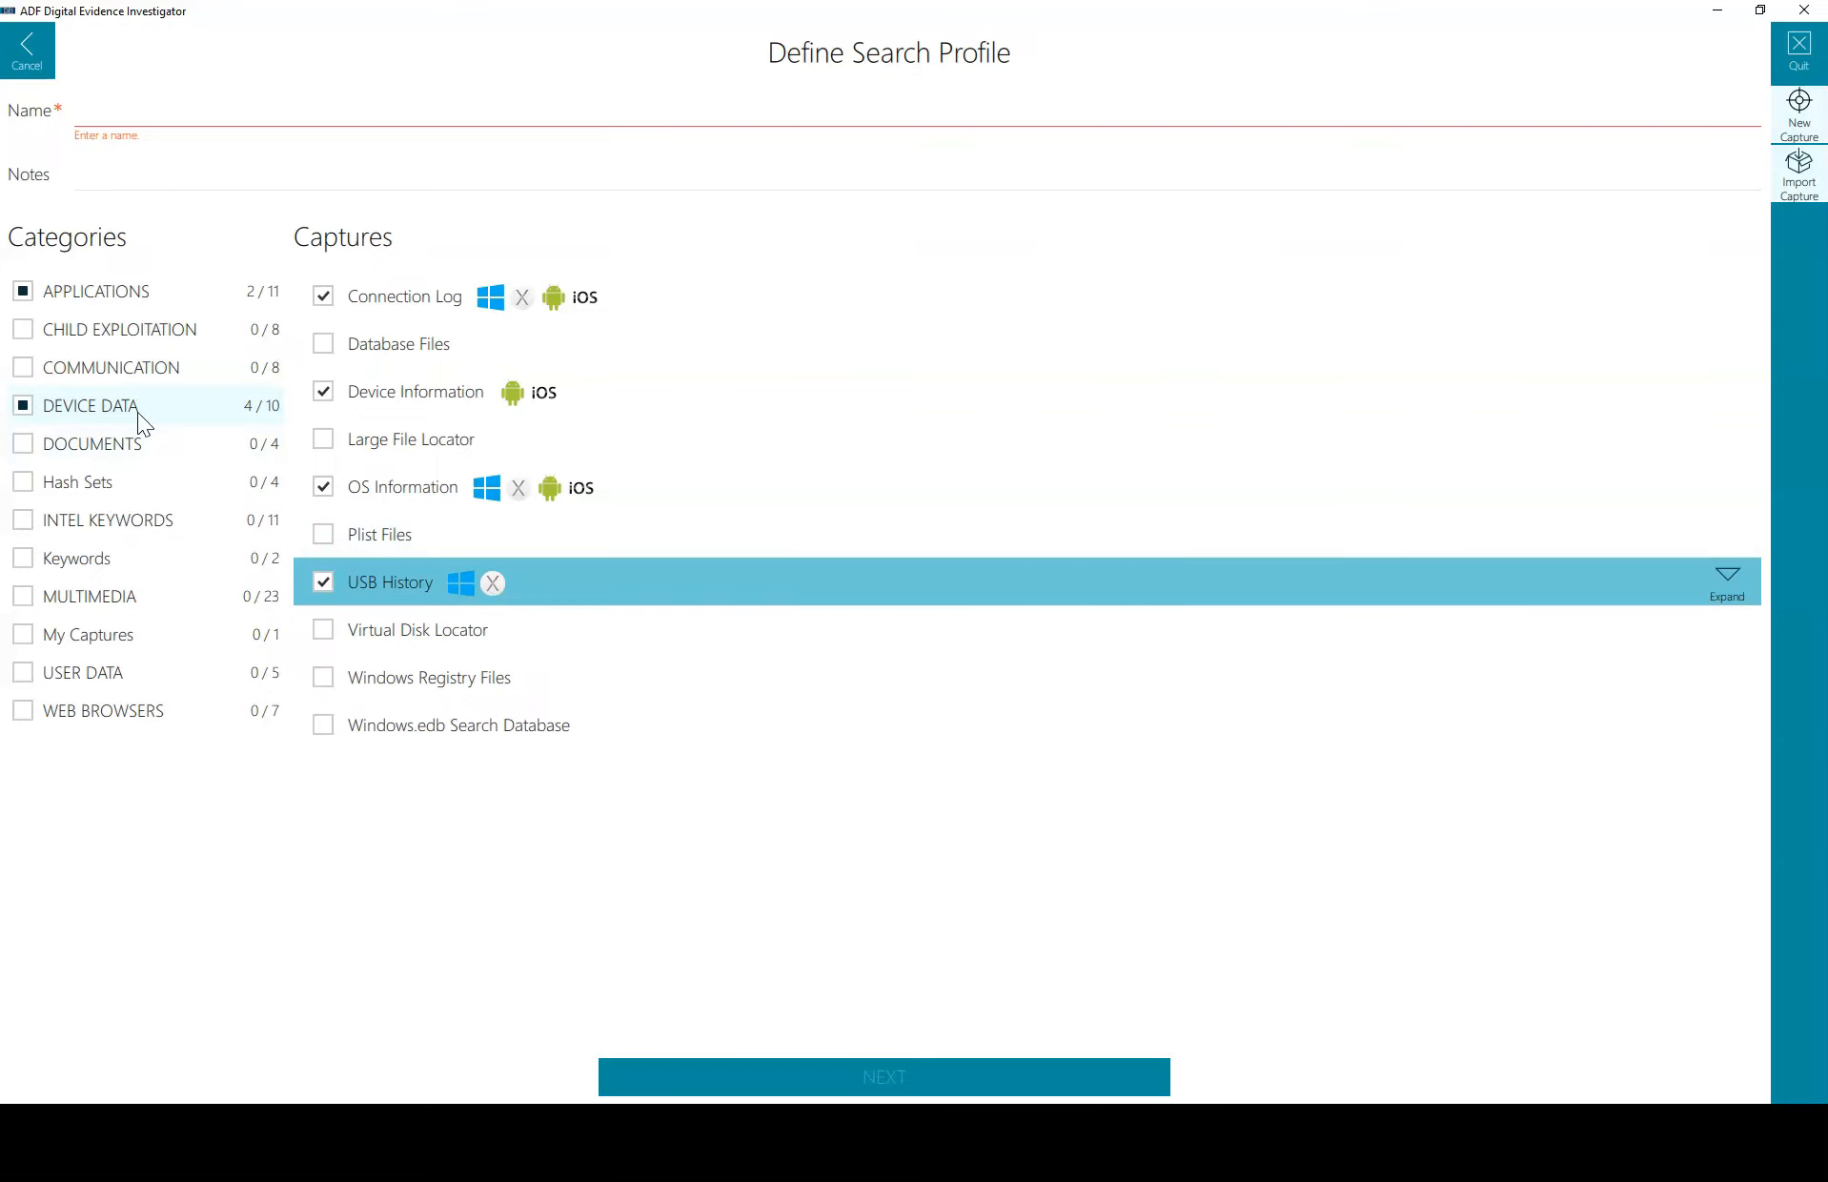
pyautogui.click(107, 420)
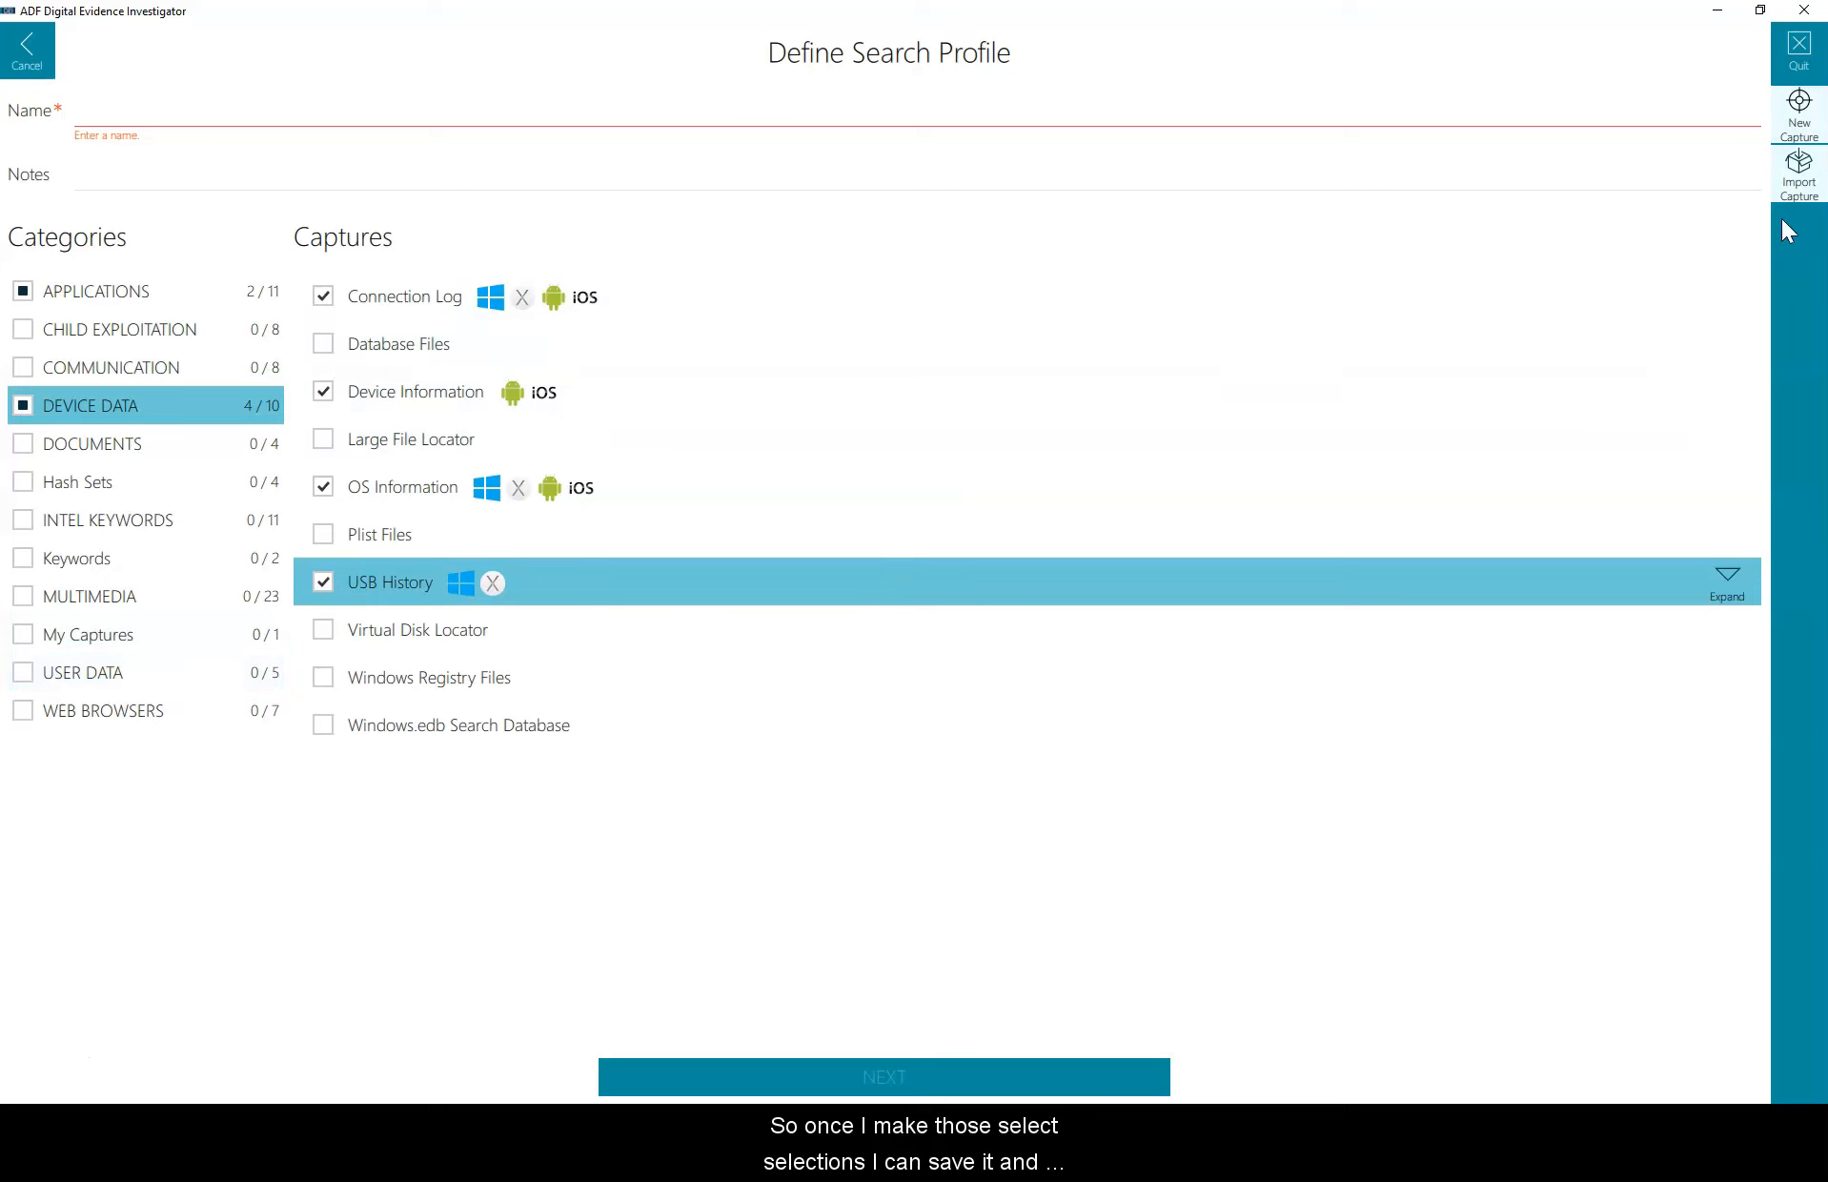
# Step: Open the action choices for a new custom capture, and discard the unsaved search profile
pyautogui.click(1801, 143)
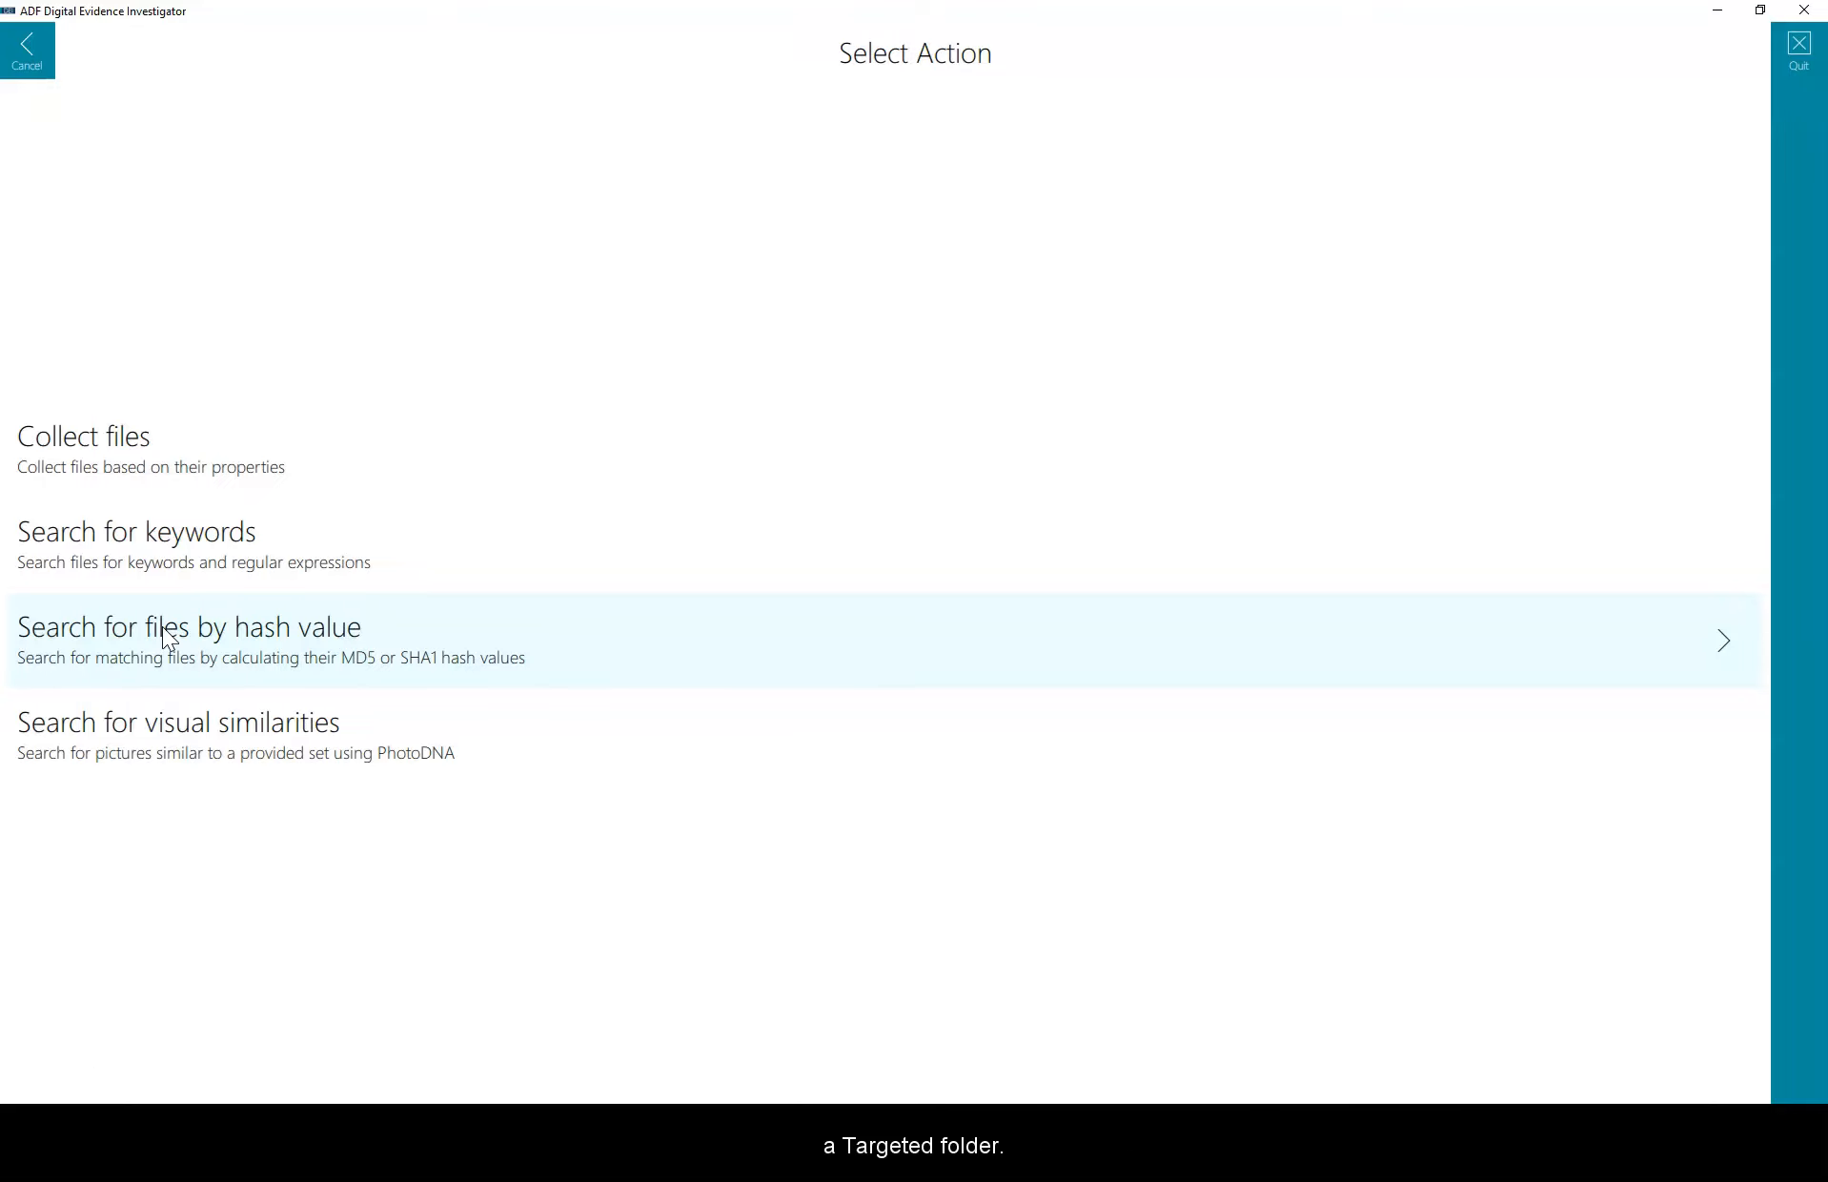
pyautogui.click(40, 67)
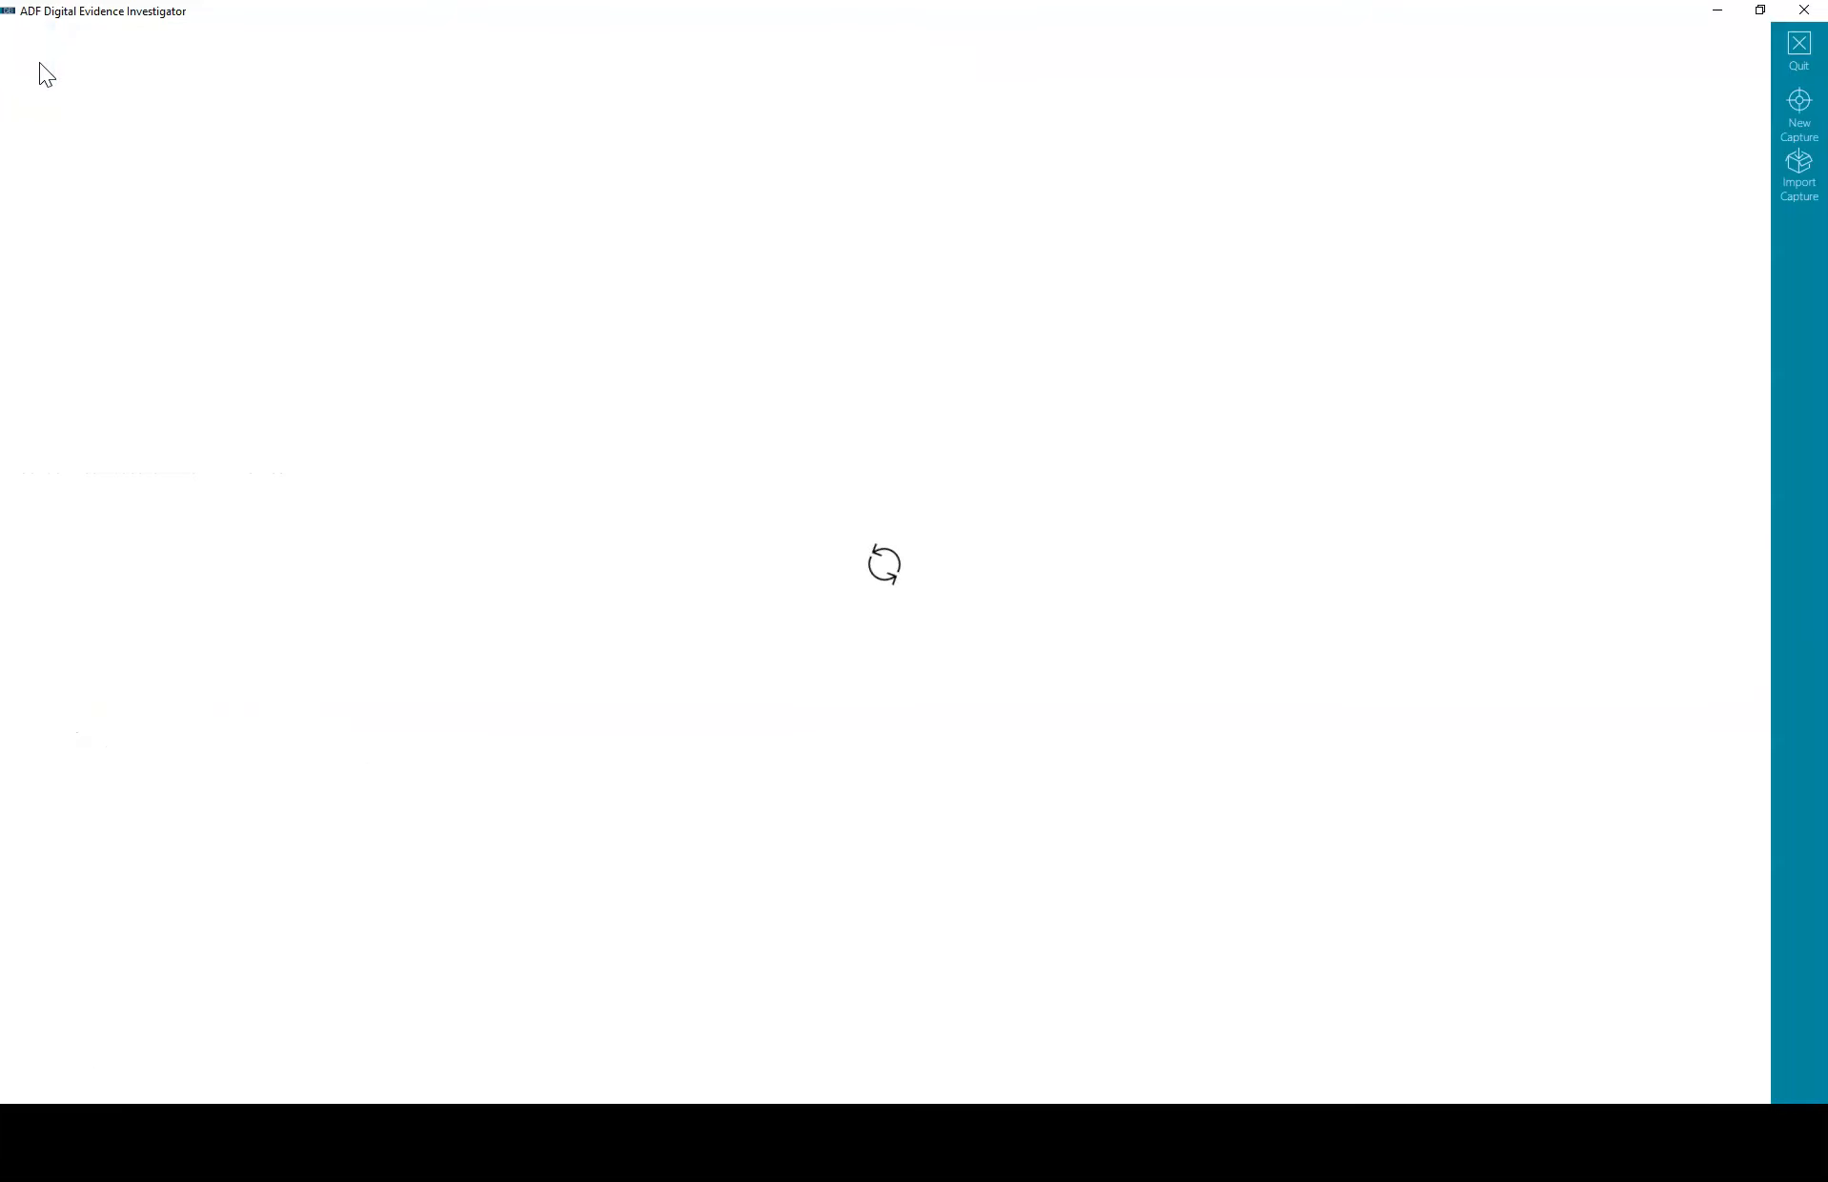
pyautogui.click(40, 66)
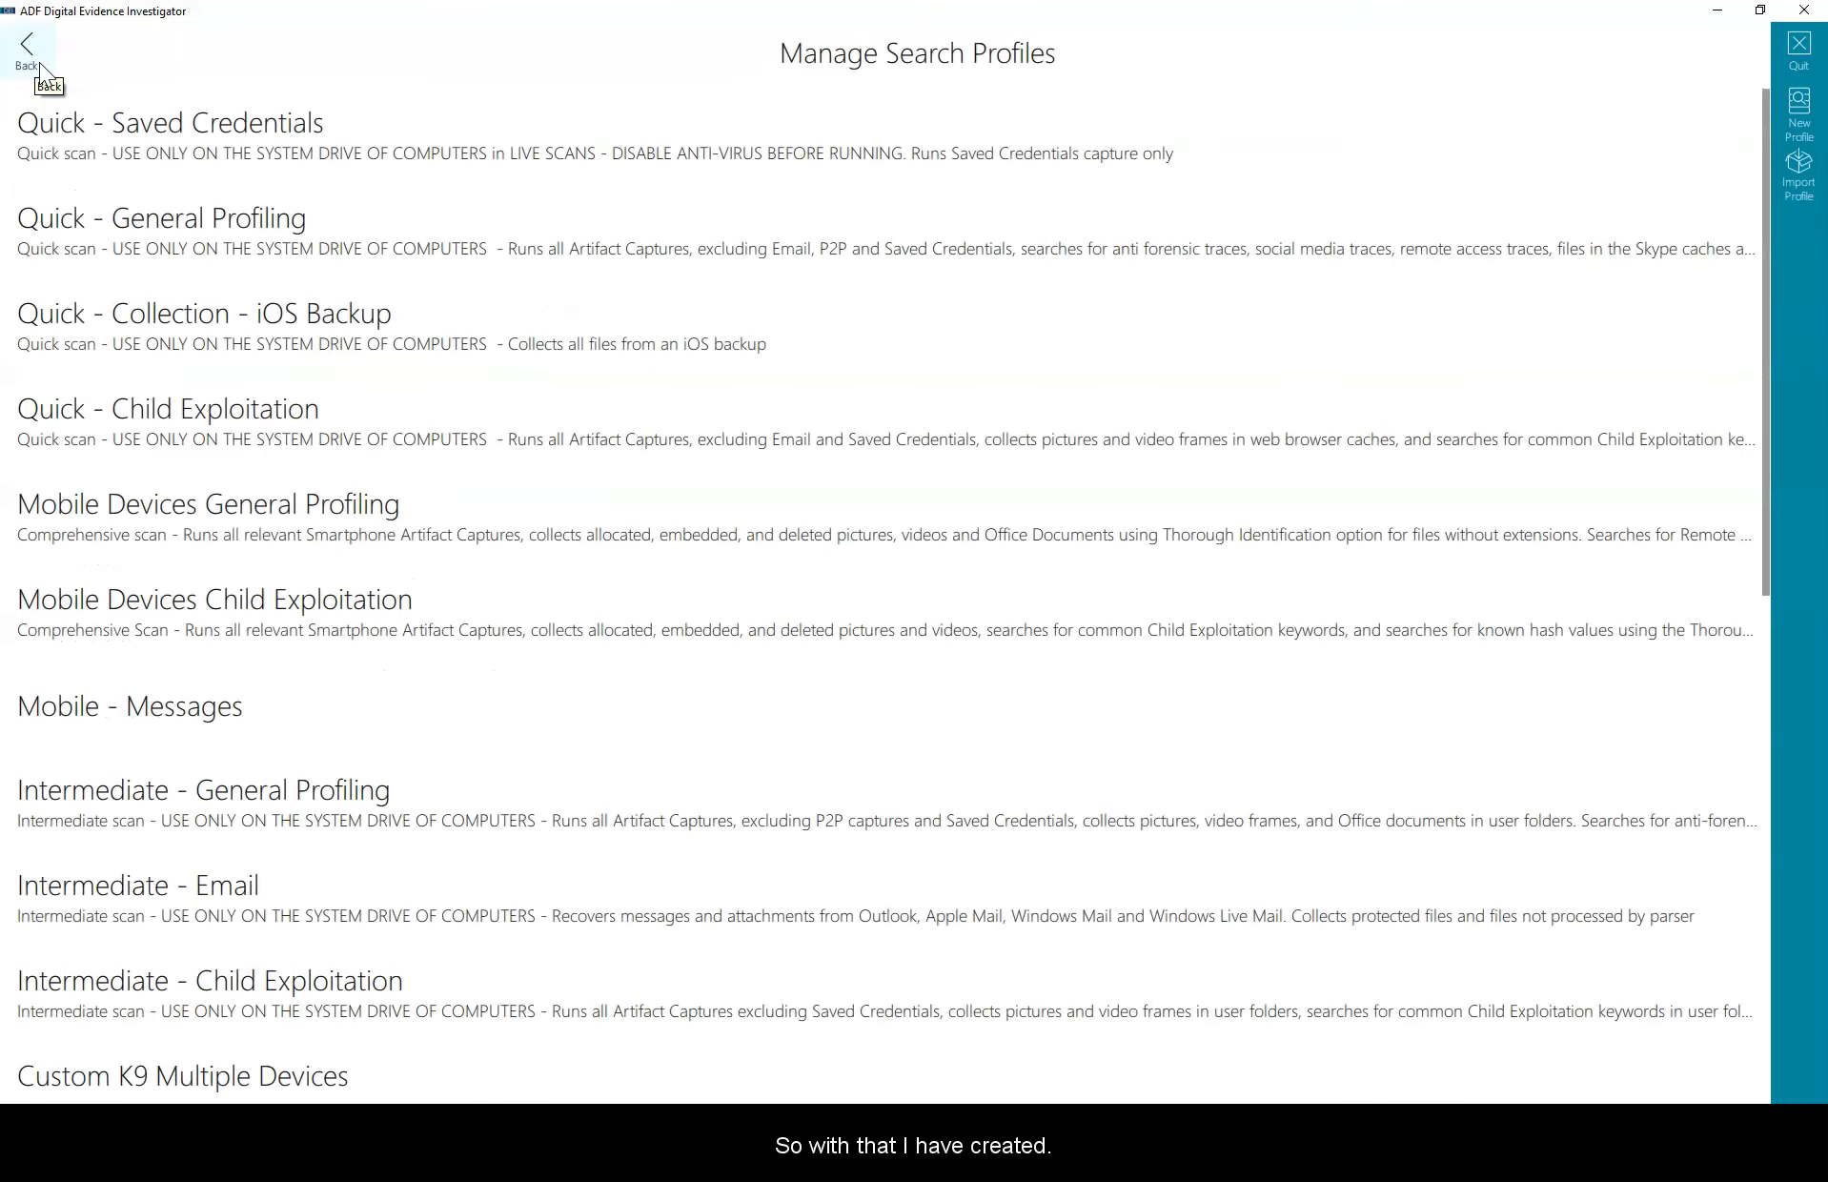
# Step: Review the Applications, Child Exploitation and Communication captures selected in the Custom K9 Multiple Devices profile without changing it
pyautogui.scroll(-3, 380, 756)
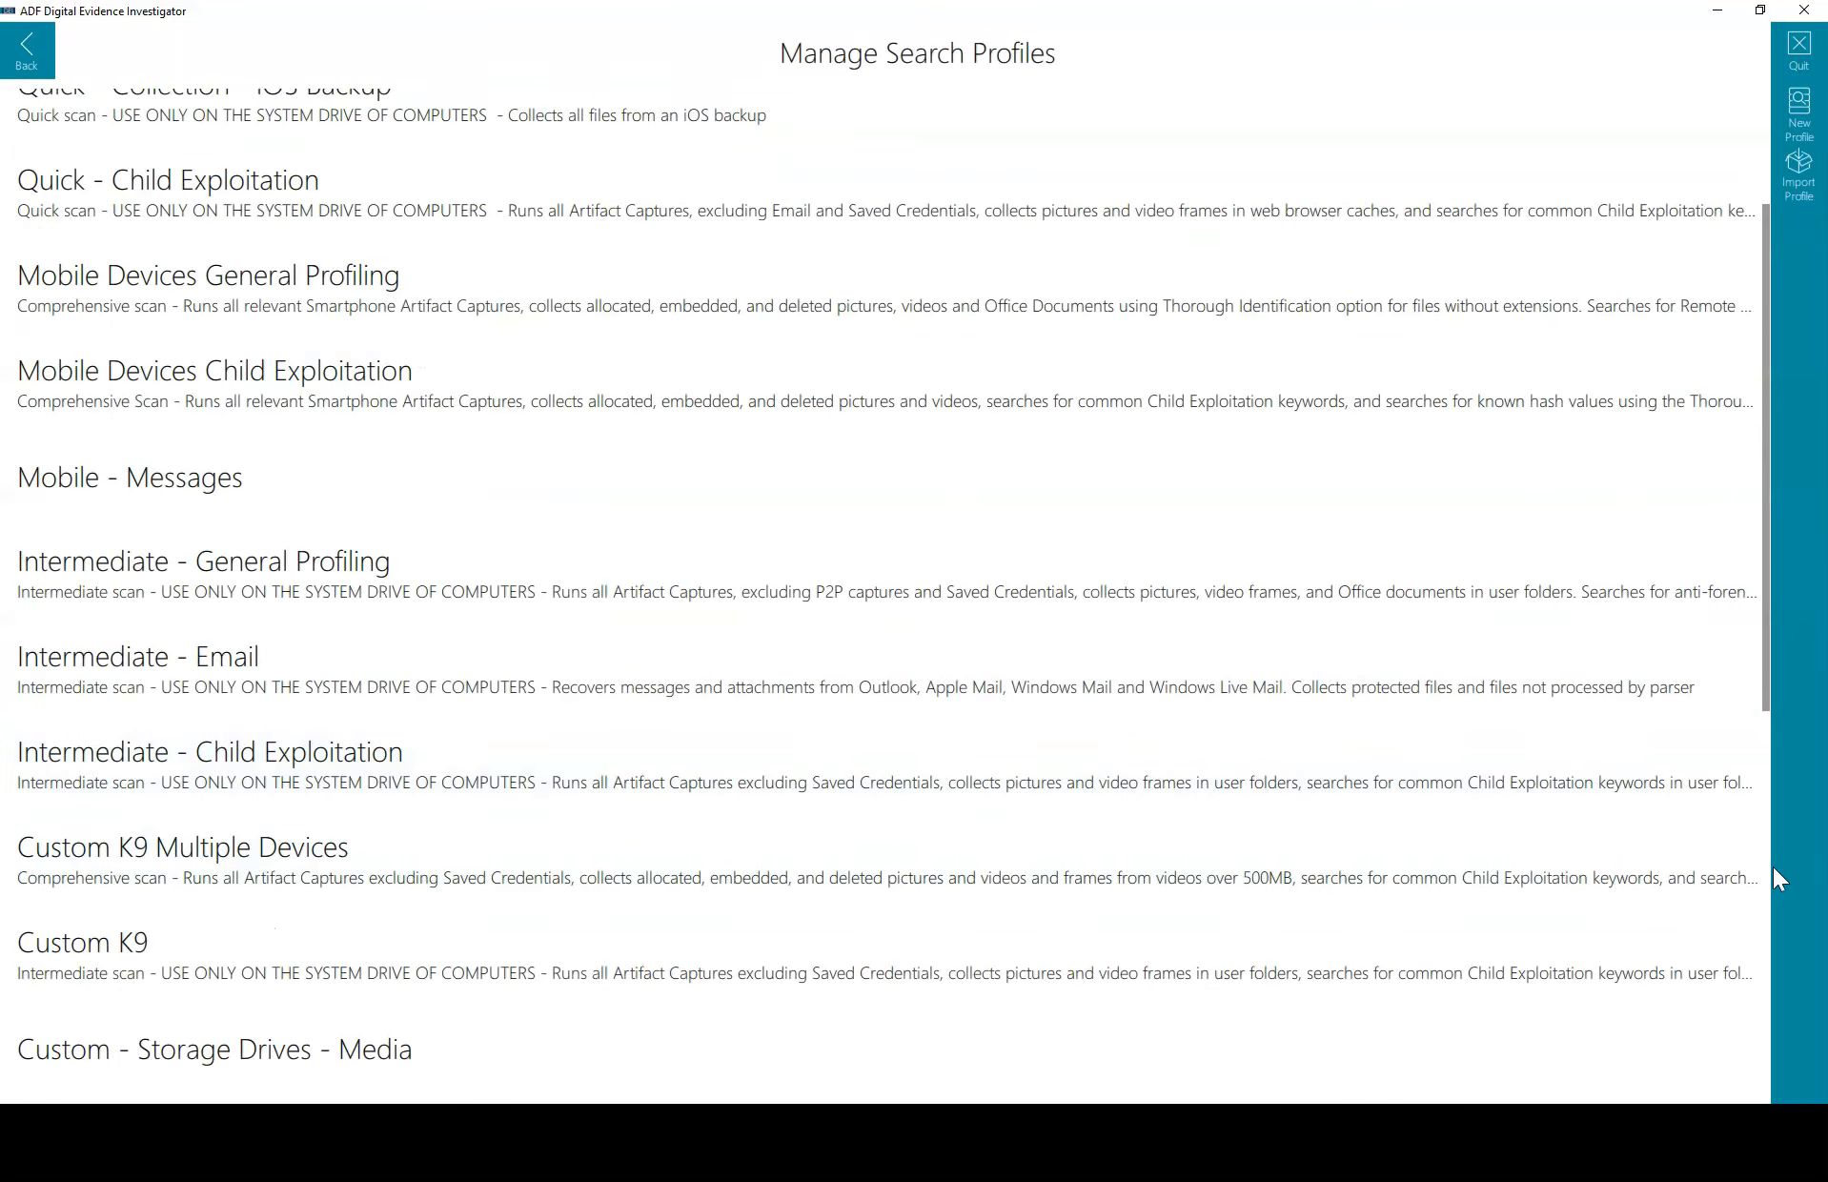
pyautogui.click(1722, 855)
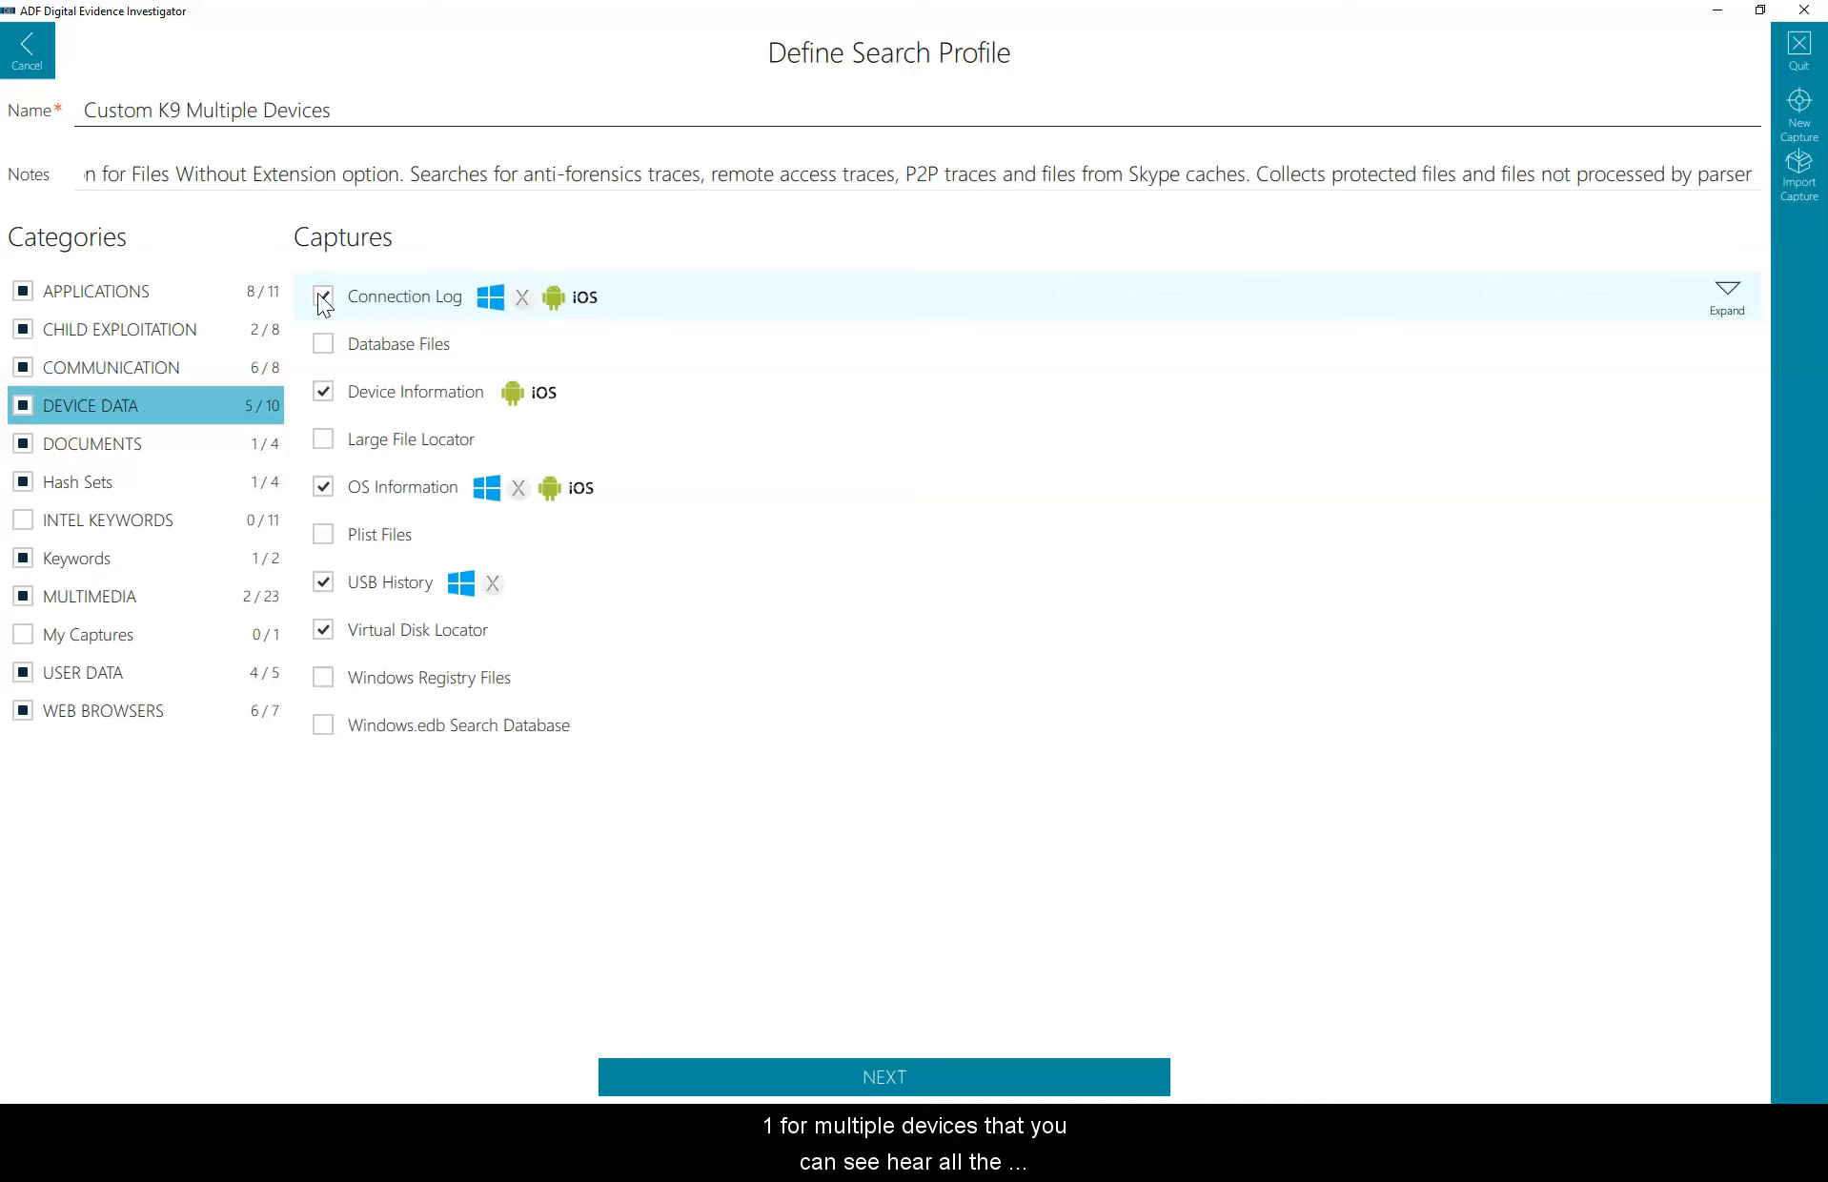
pyautogui.click(134, 294)
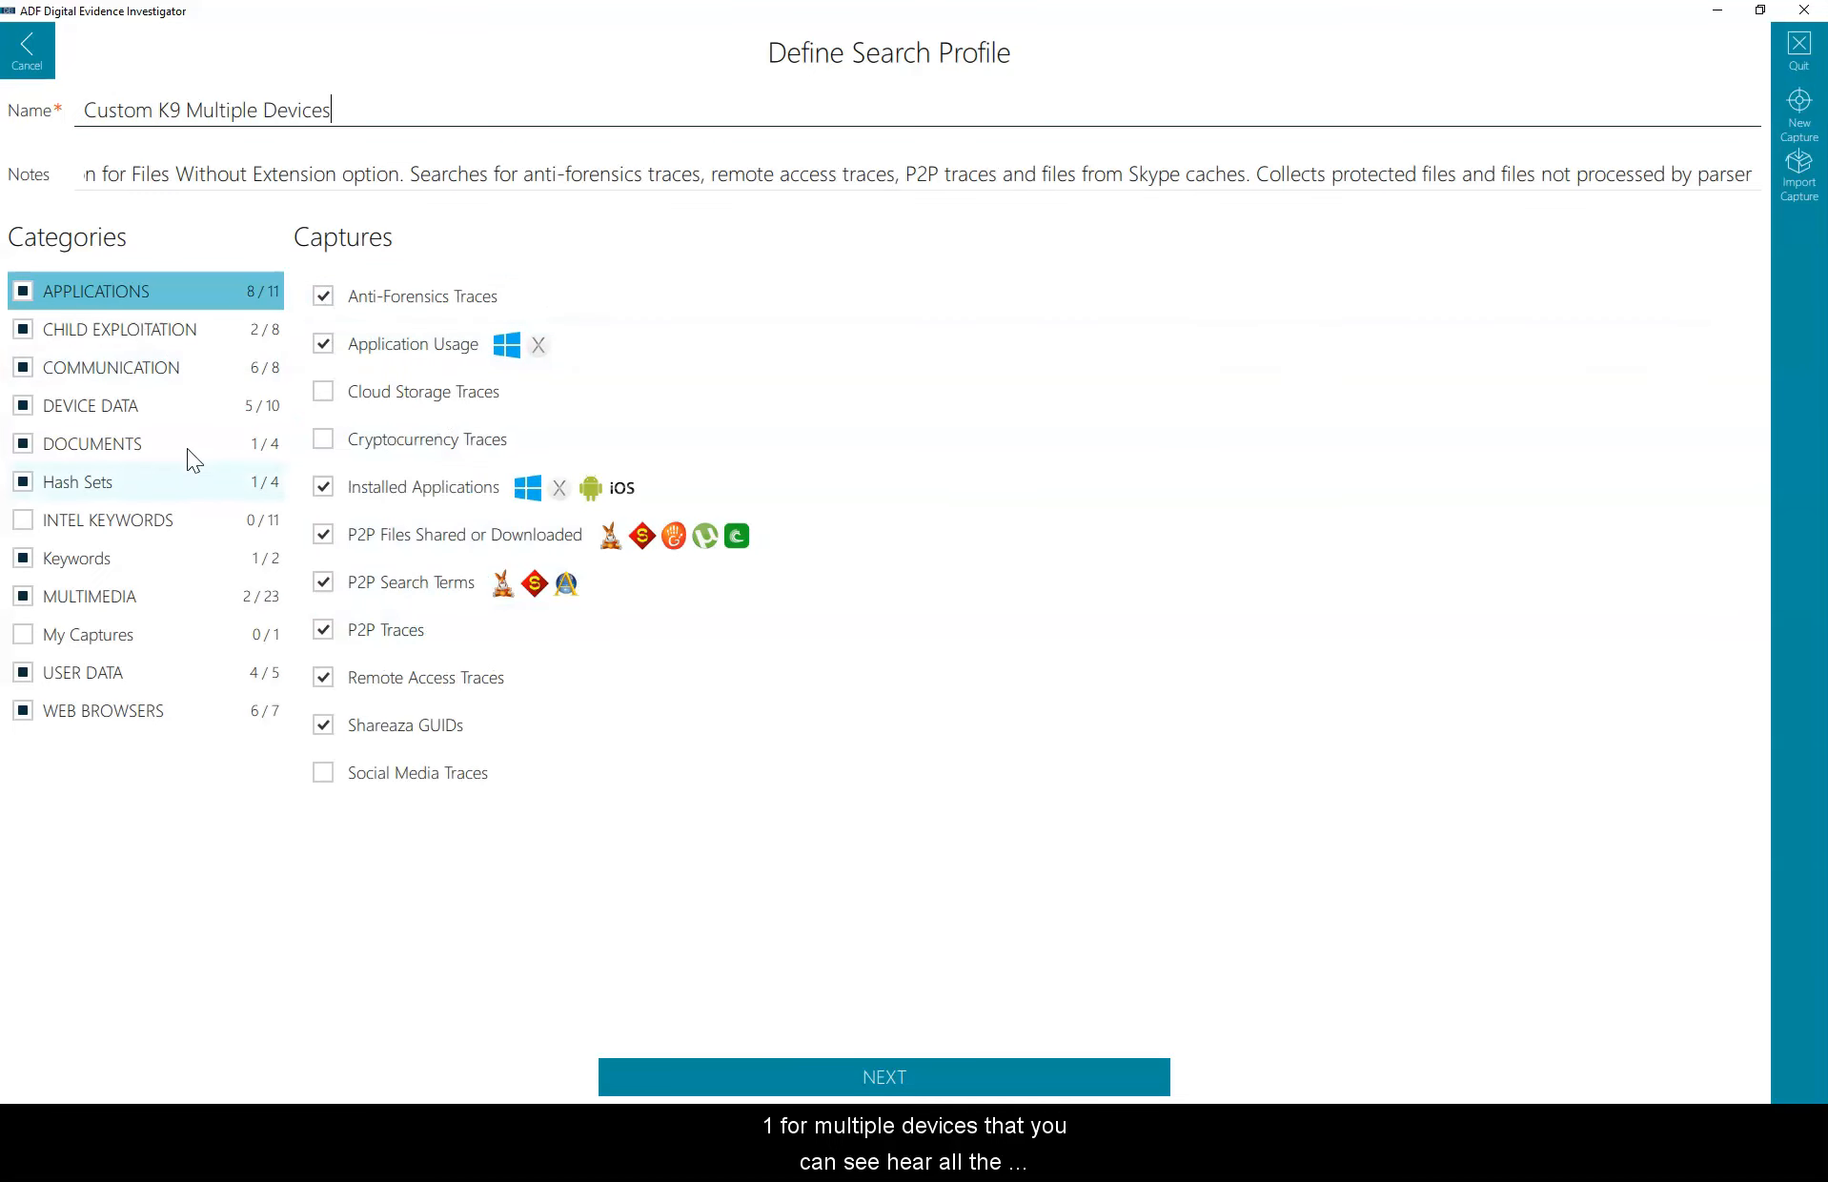
pyautogui.click(115, 334)
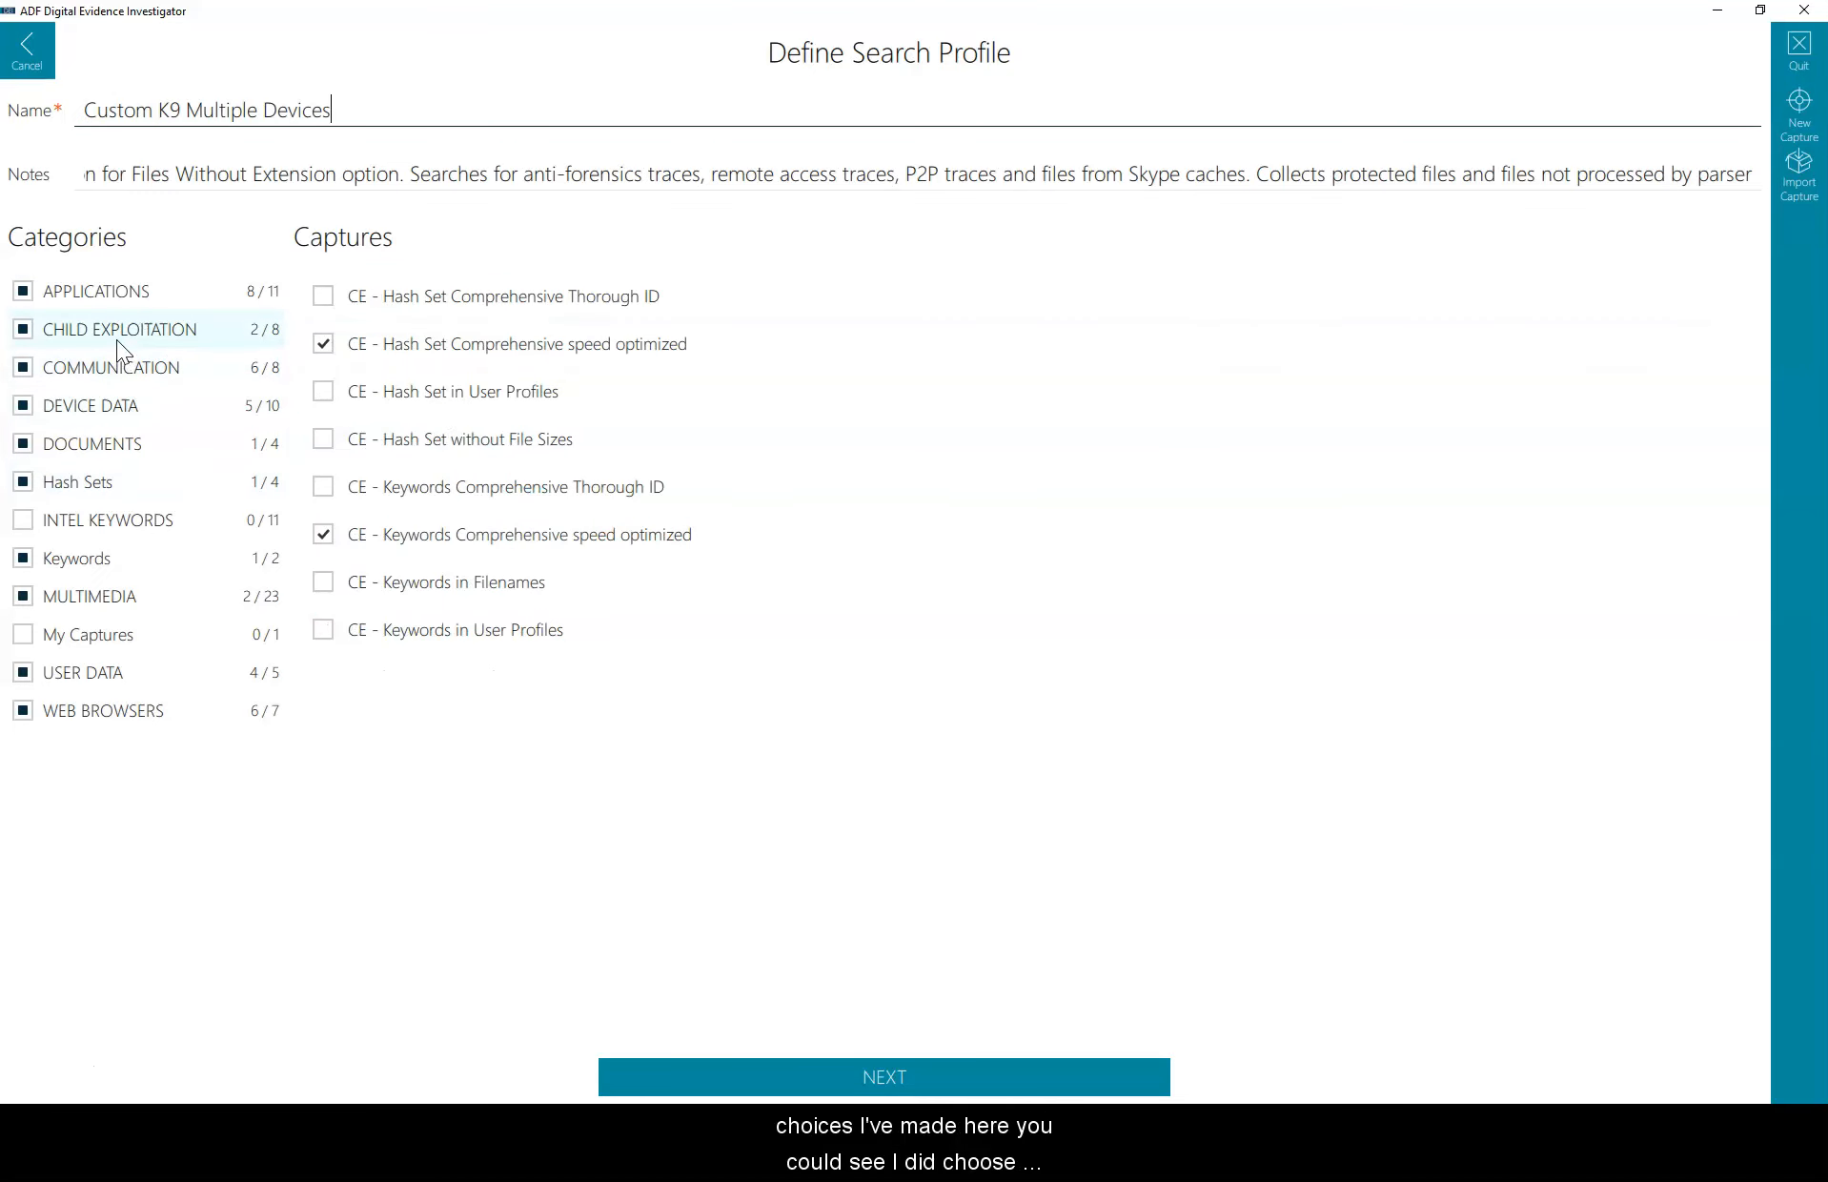
pyautogui.click(100, 289)
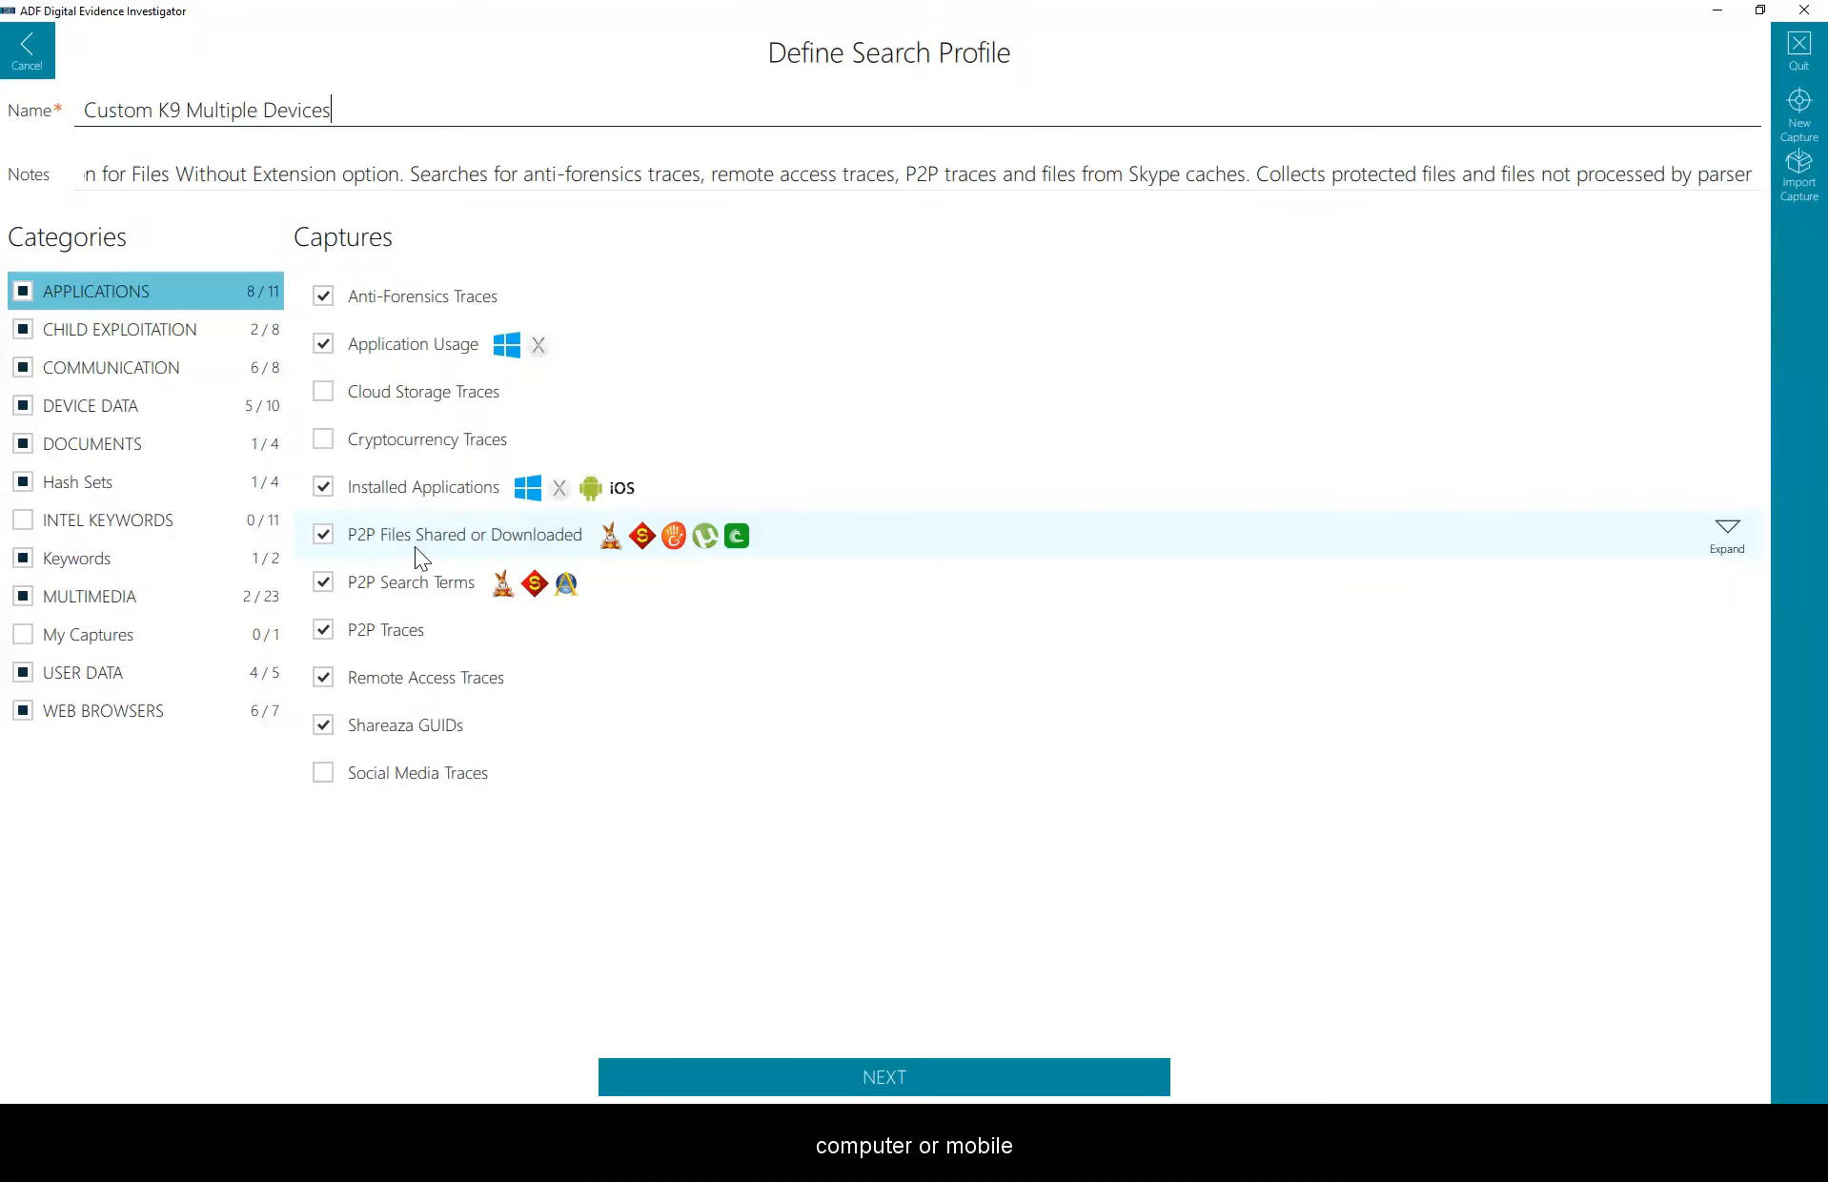
pyautogui.click(100, 373)
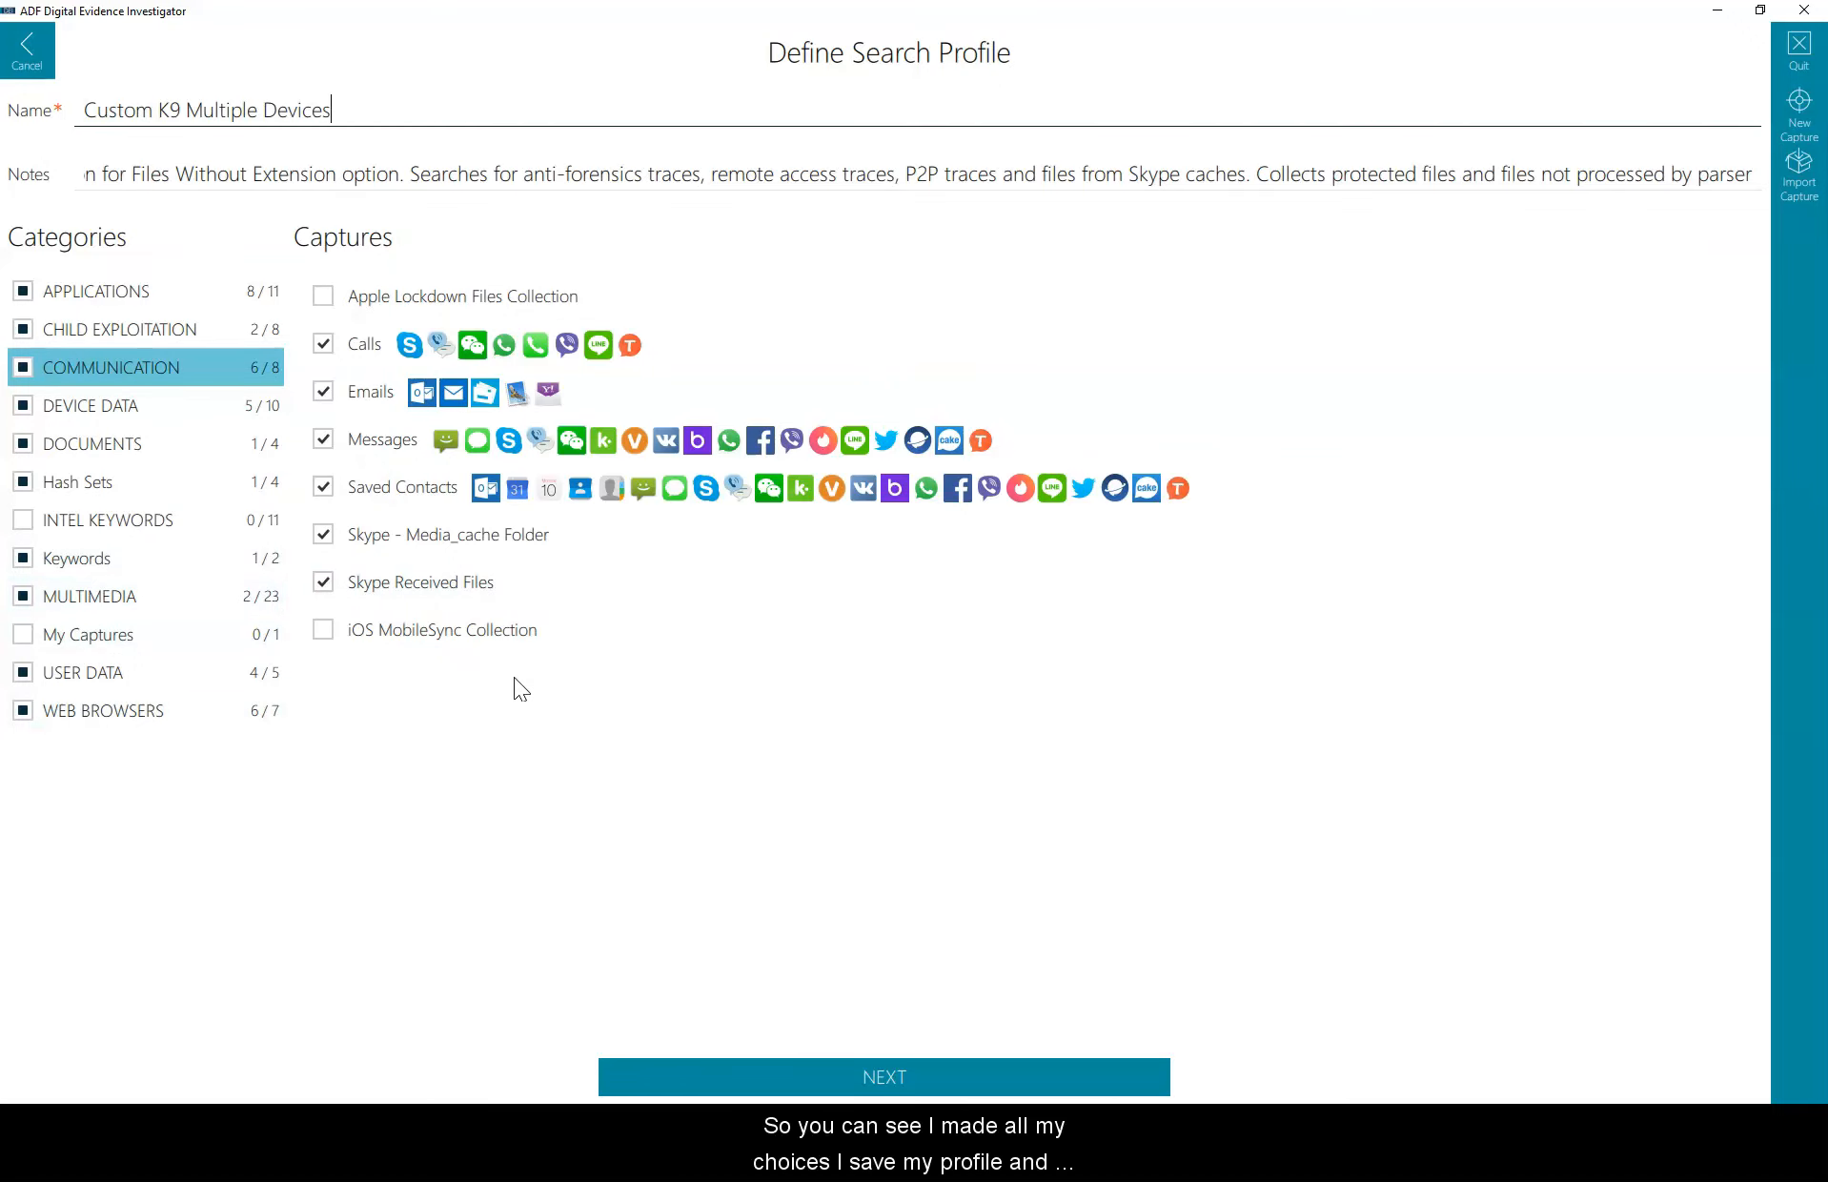
pyautogui.click(24, 45)
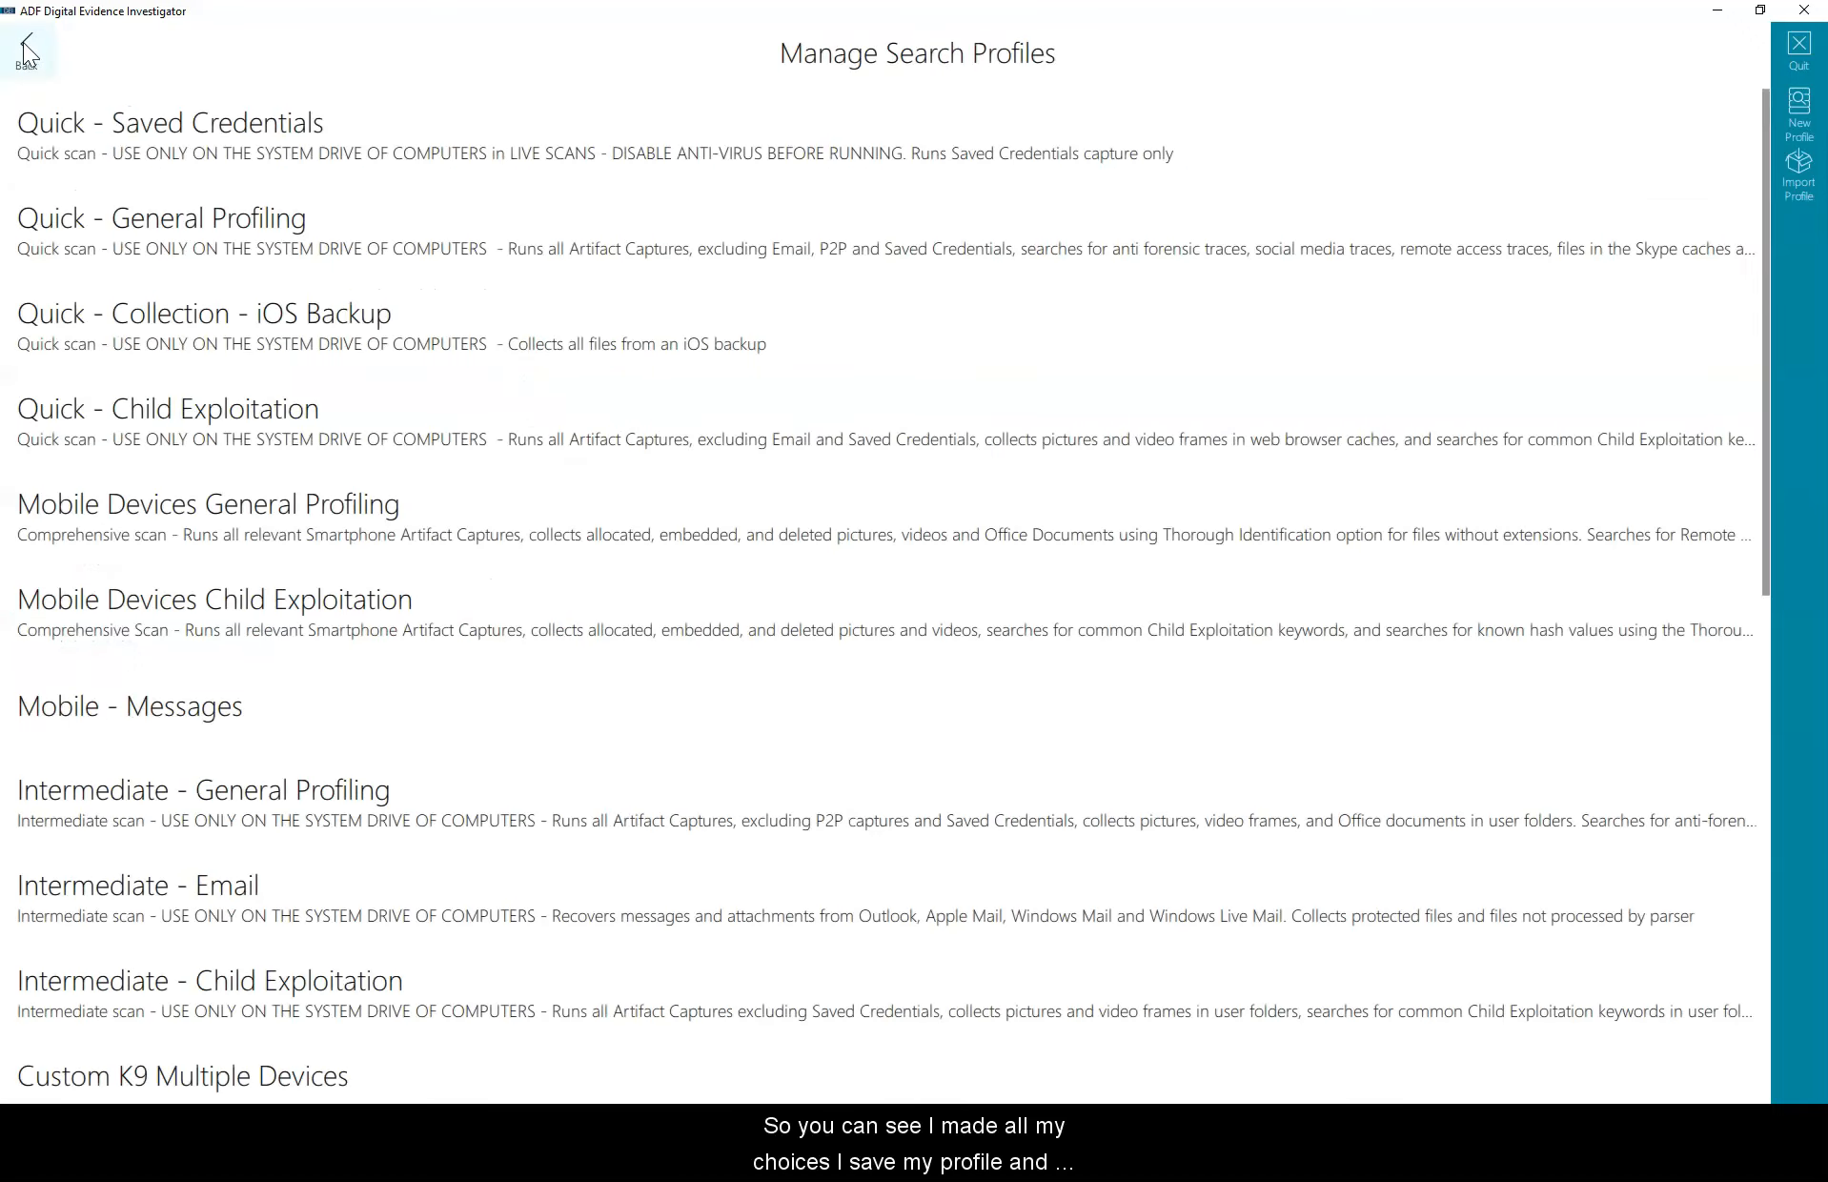
# Step: Set up a scan of devices and images and add the Apple iPhone 6 (iOS 11.4) backup folder as a target
pyautogui.click(23, 45)
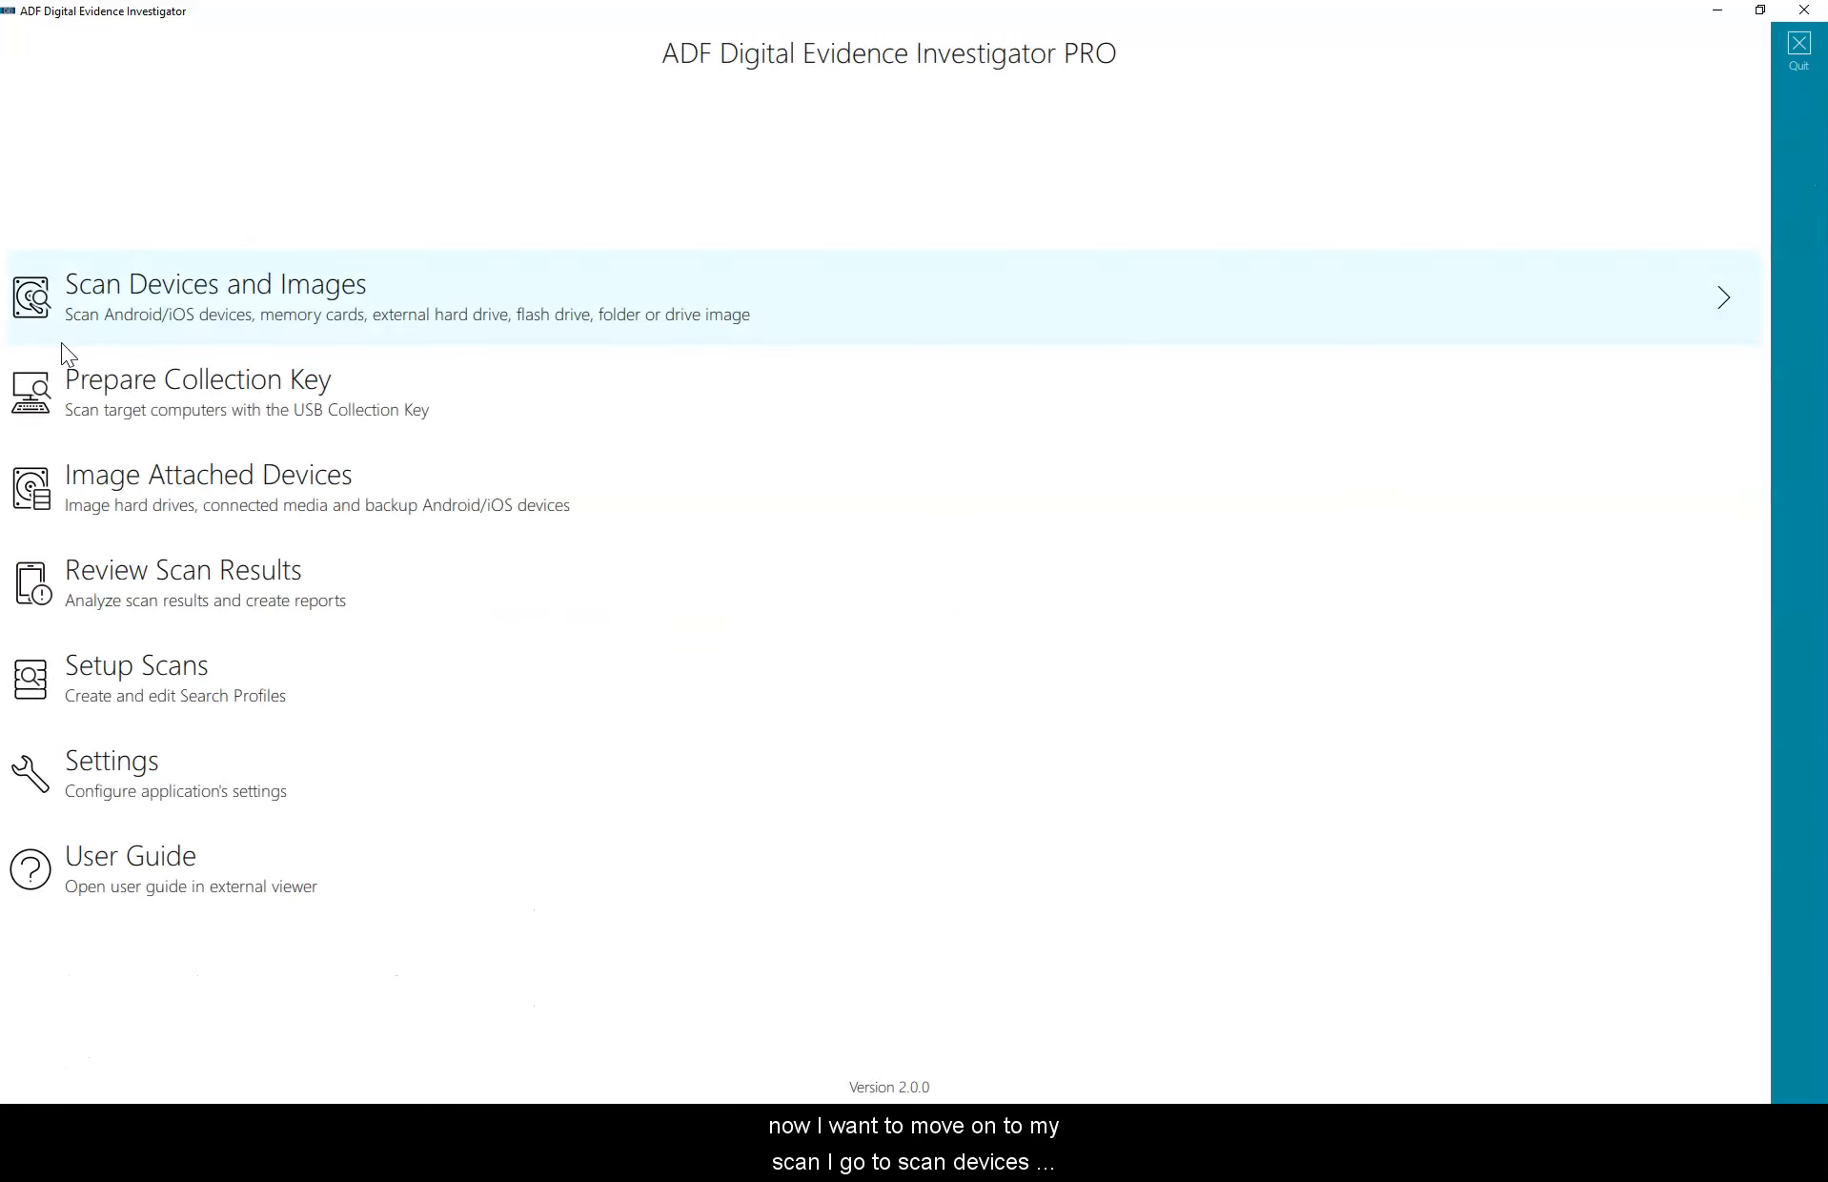
pyautogui.click(232, 329)
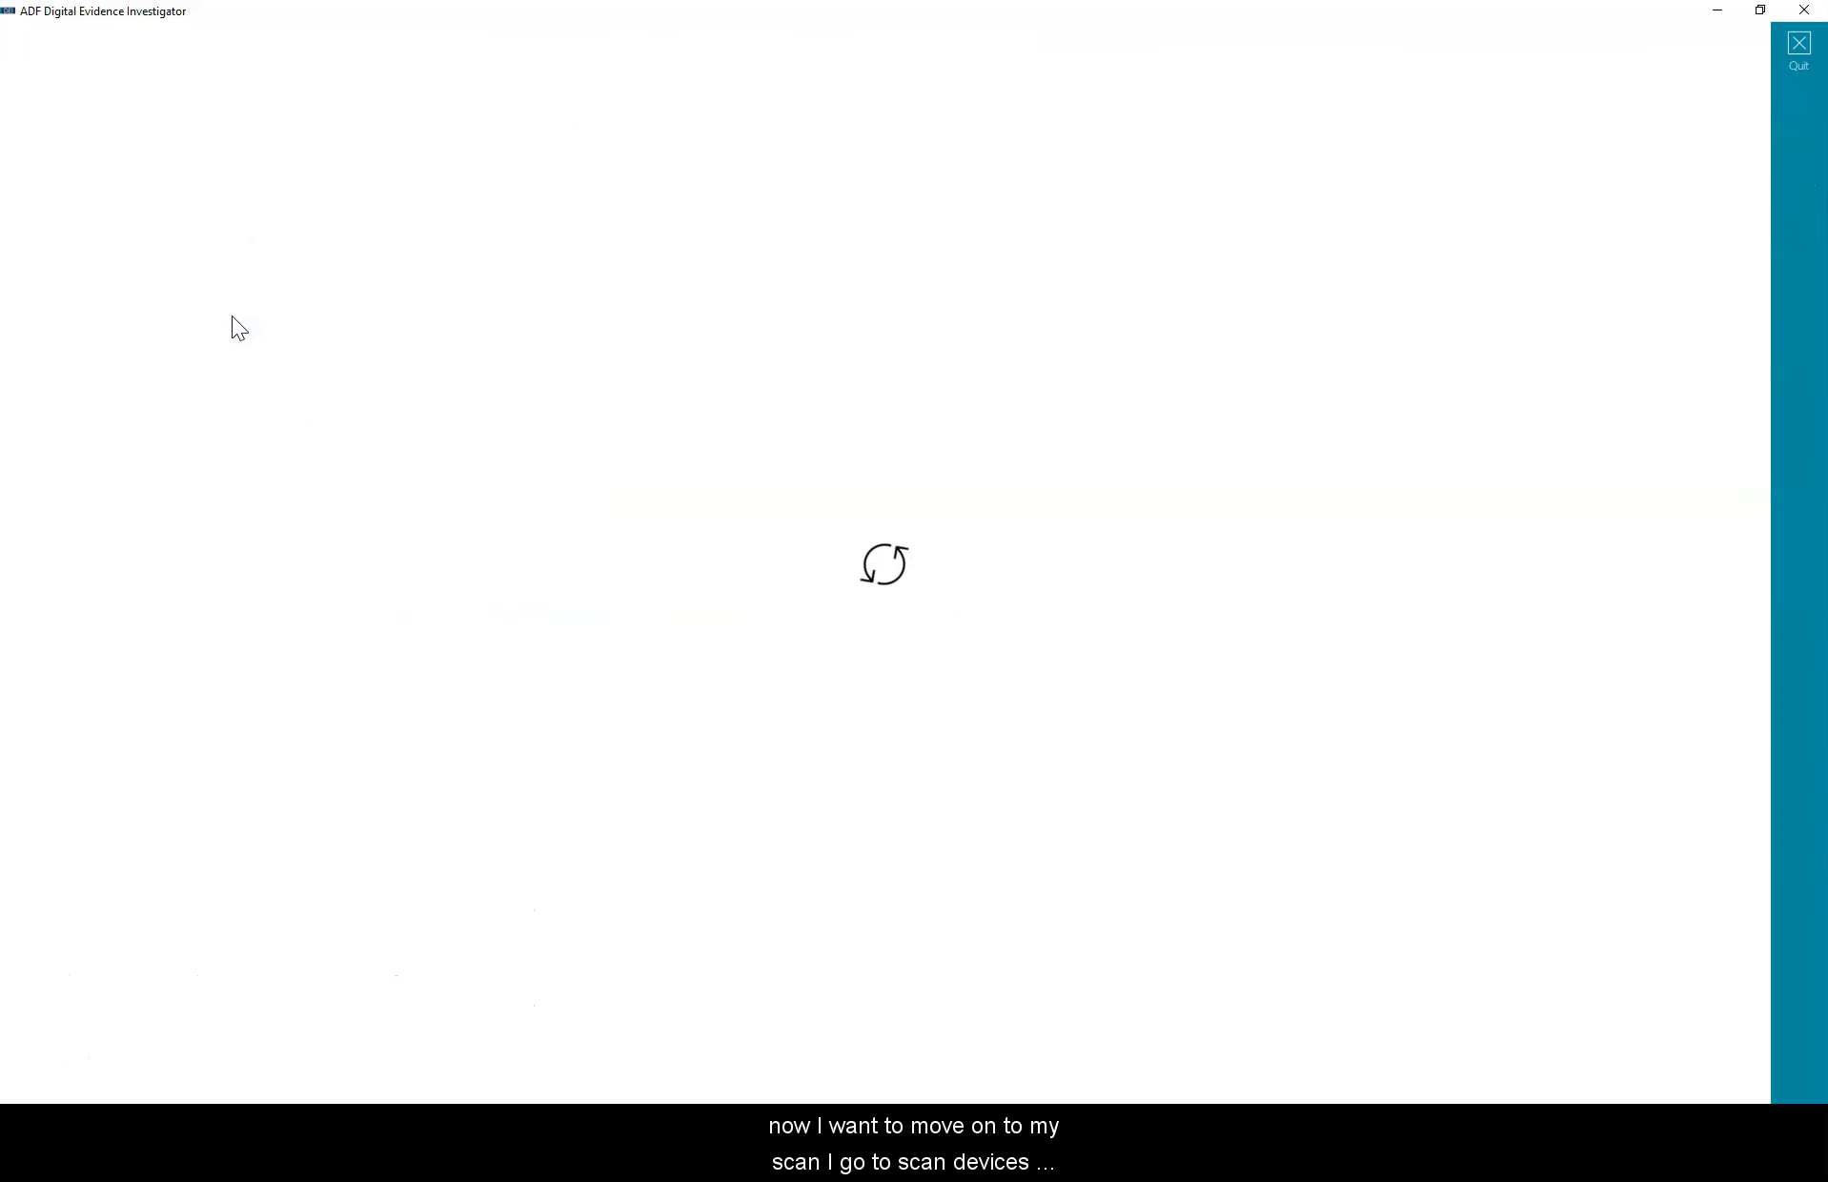
pyautogui.click(272, 127)
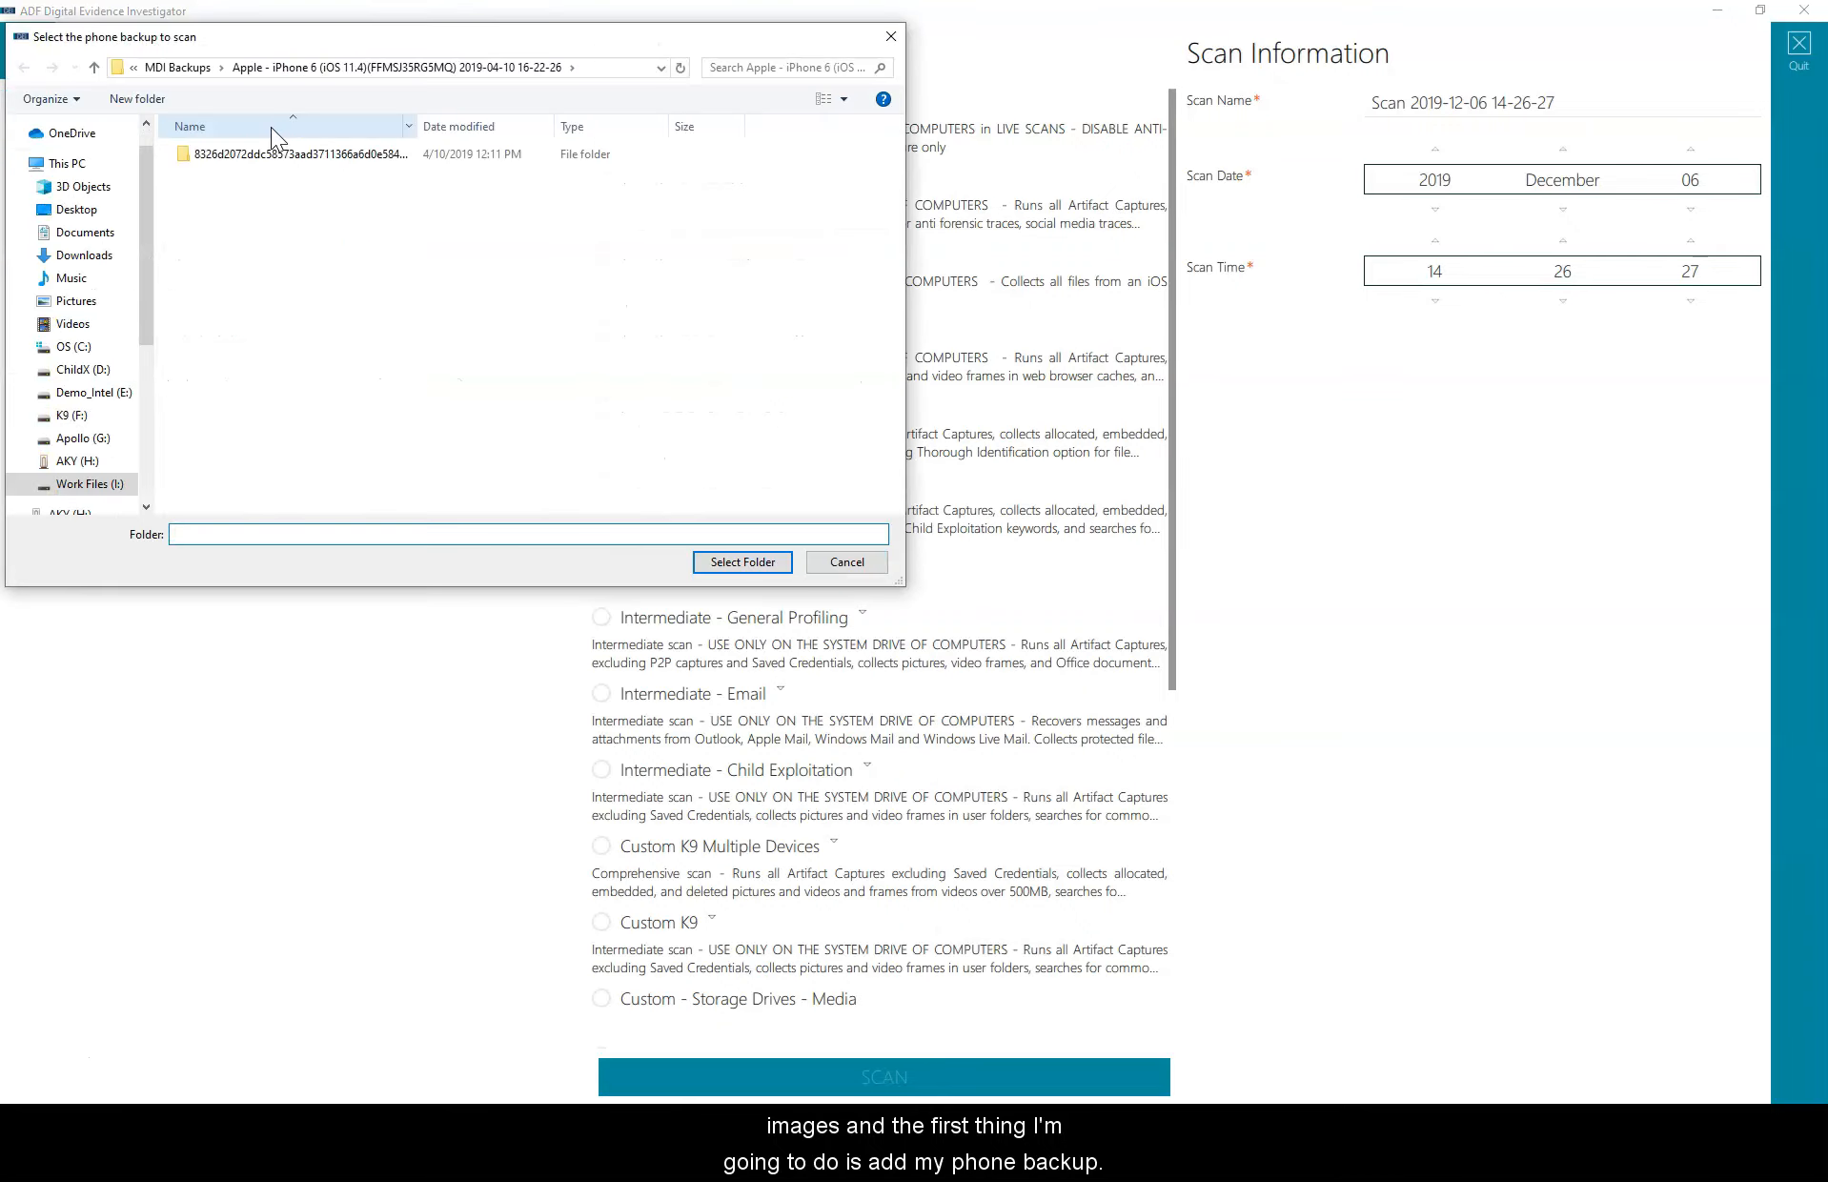
pyautogui.click(741, 562)
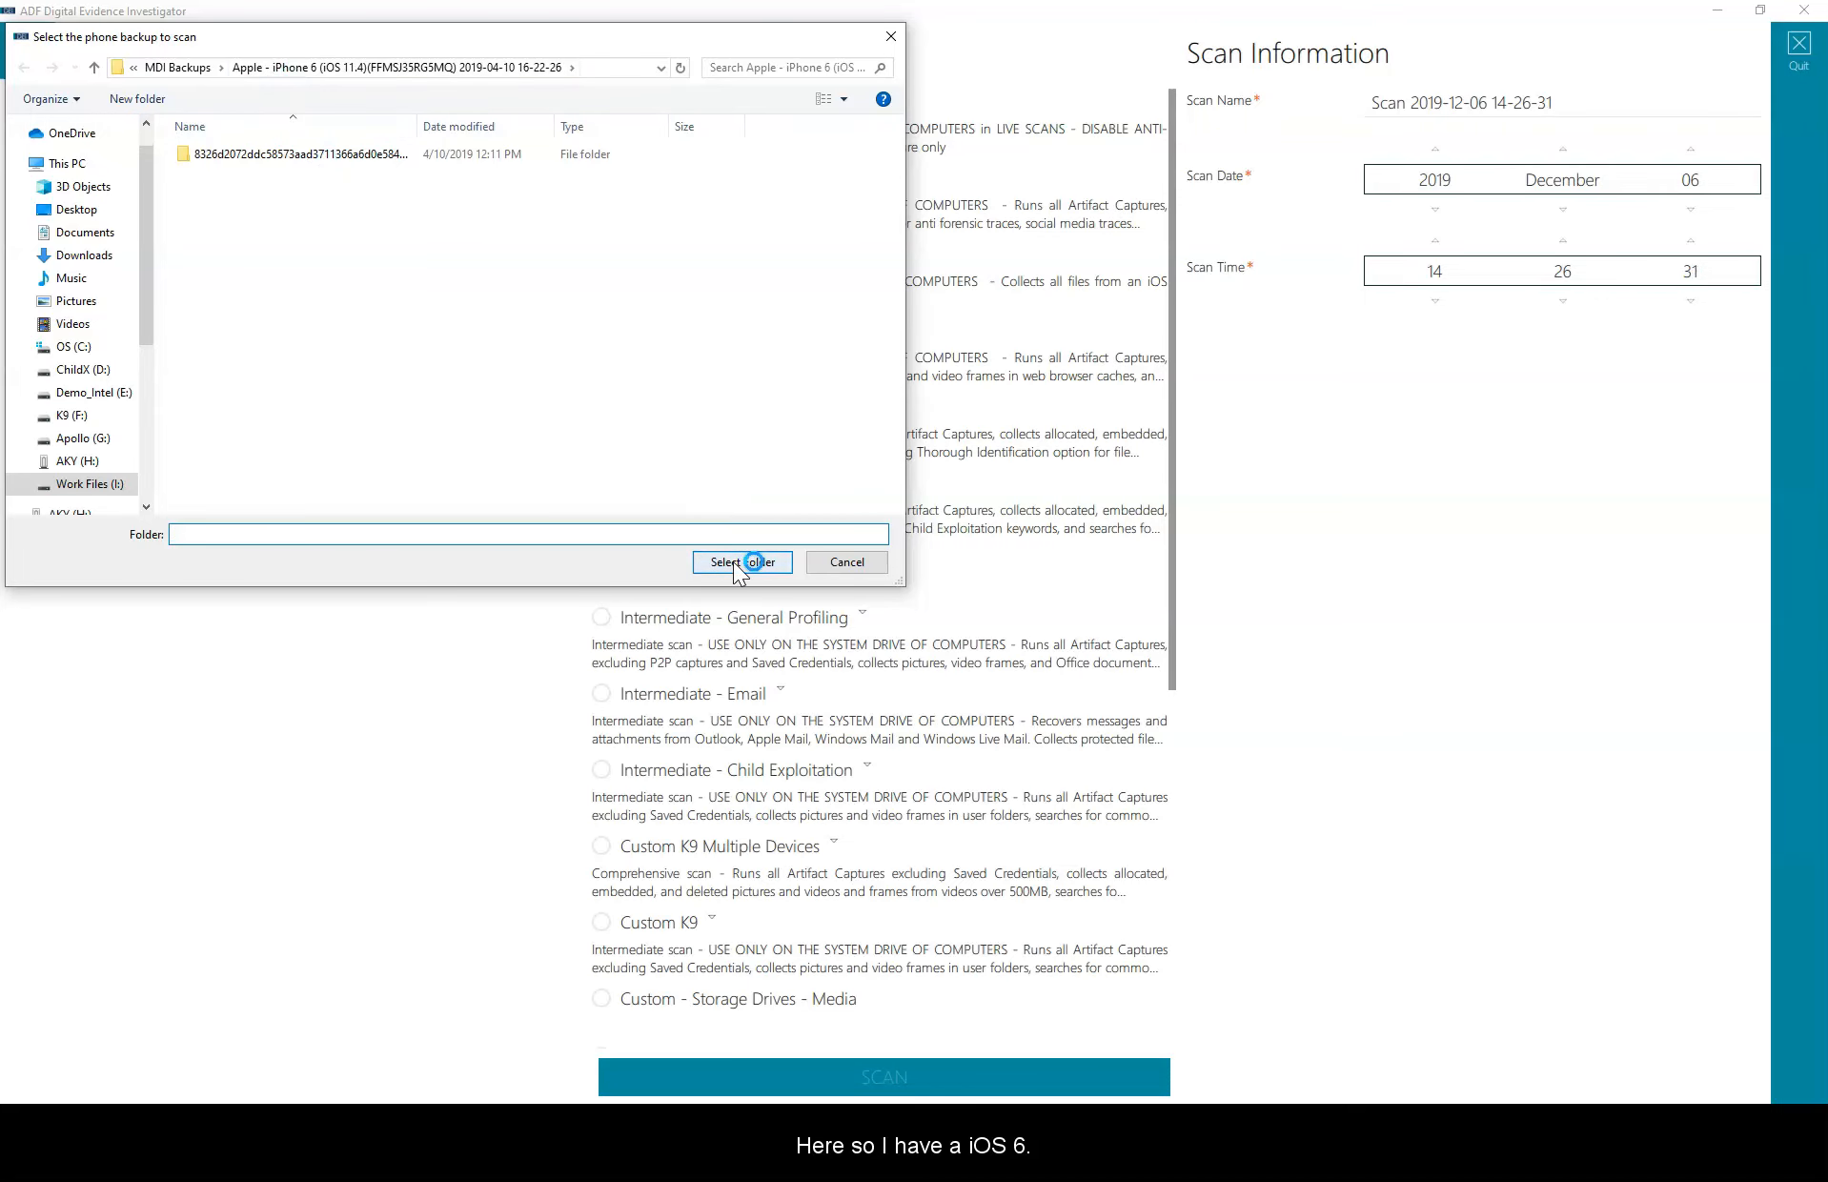
pyautogui.click(733, 561)
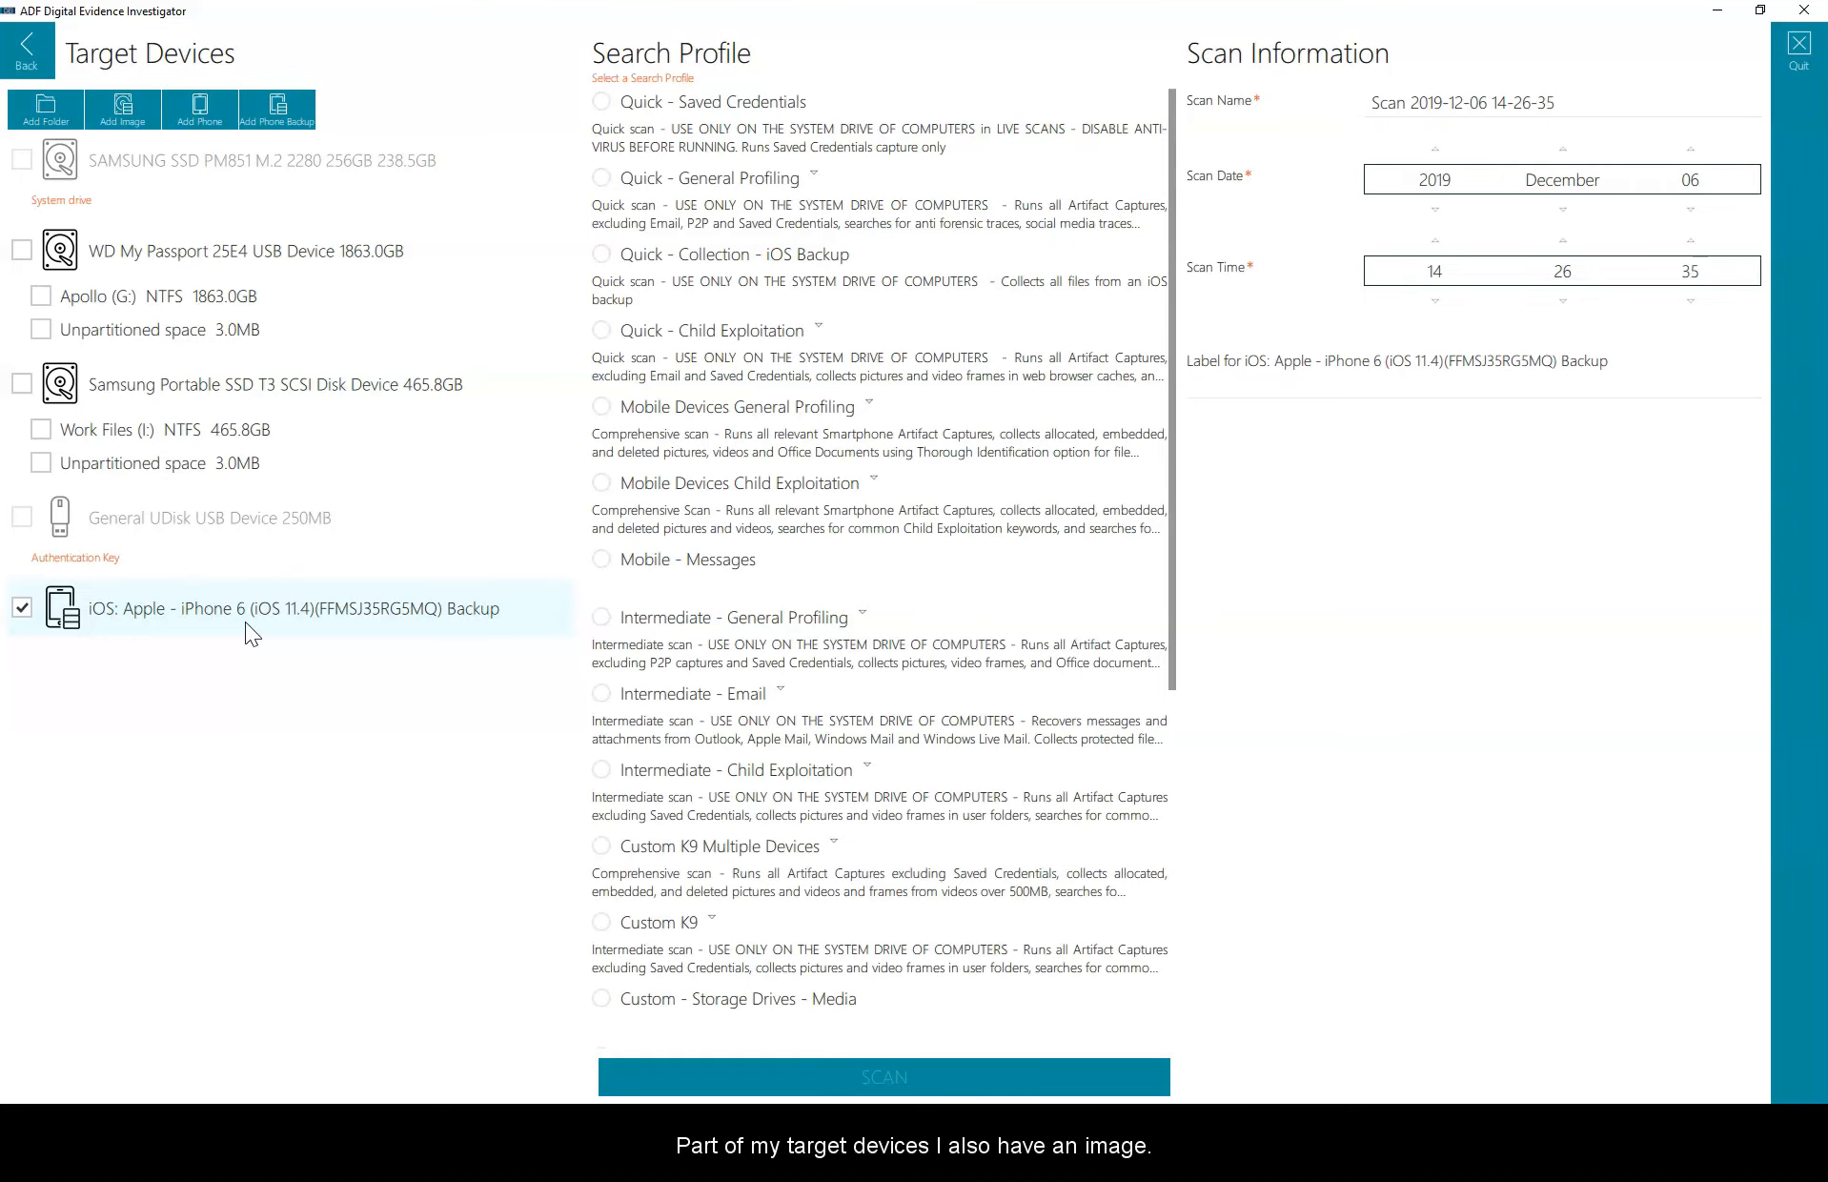
# Step: Add the forensic image K9OCT18.E01 from I:/Training/Classes/Required Files/Forensic Image Files/Demo_K9 as another scan target
pyautogui.click(132, 113)
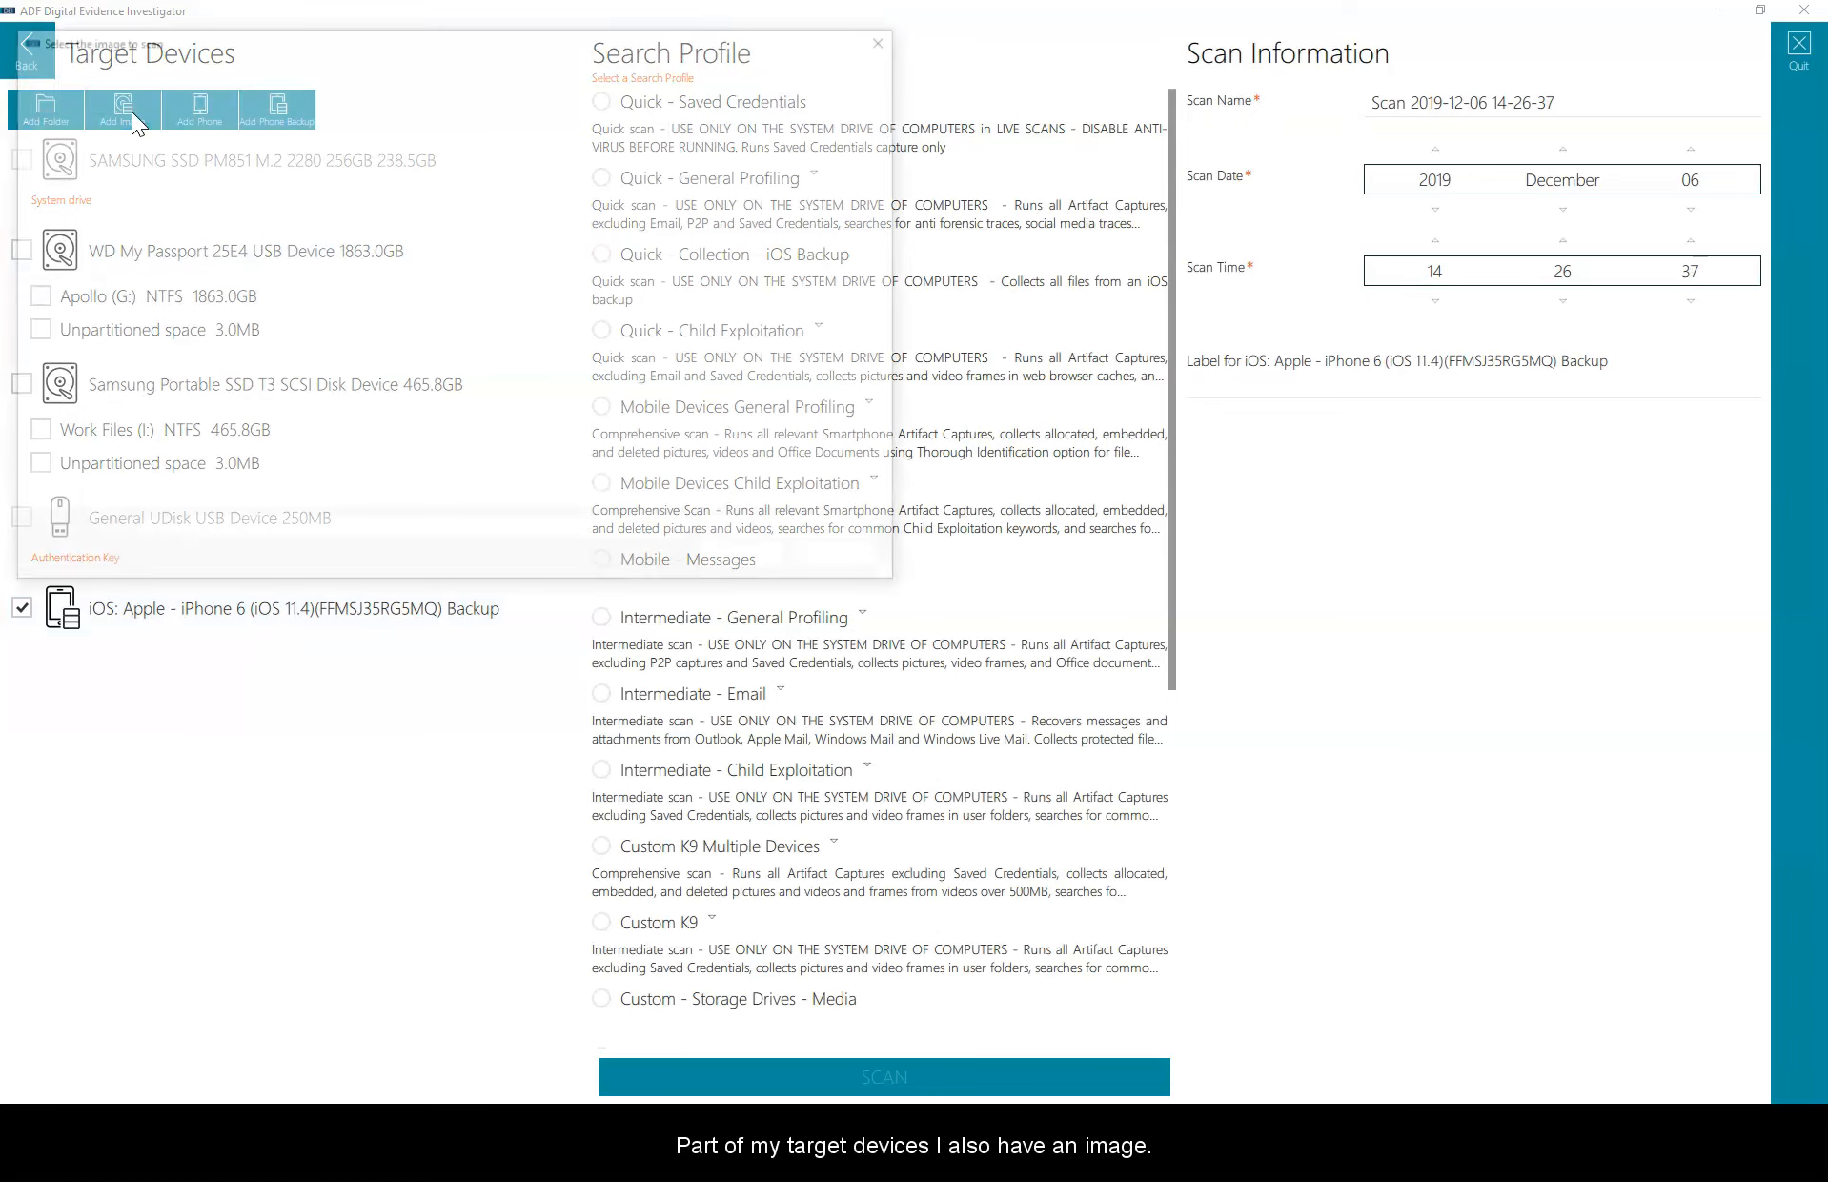
pyautogui.click(155, 69)
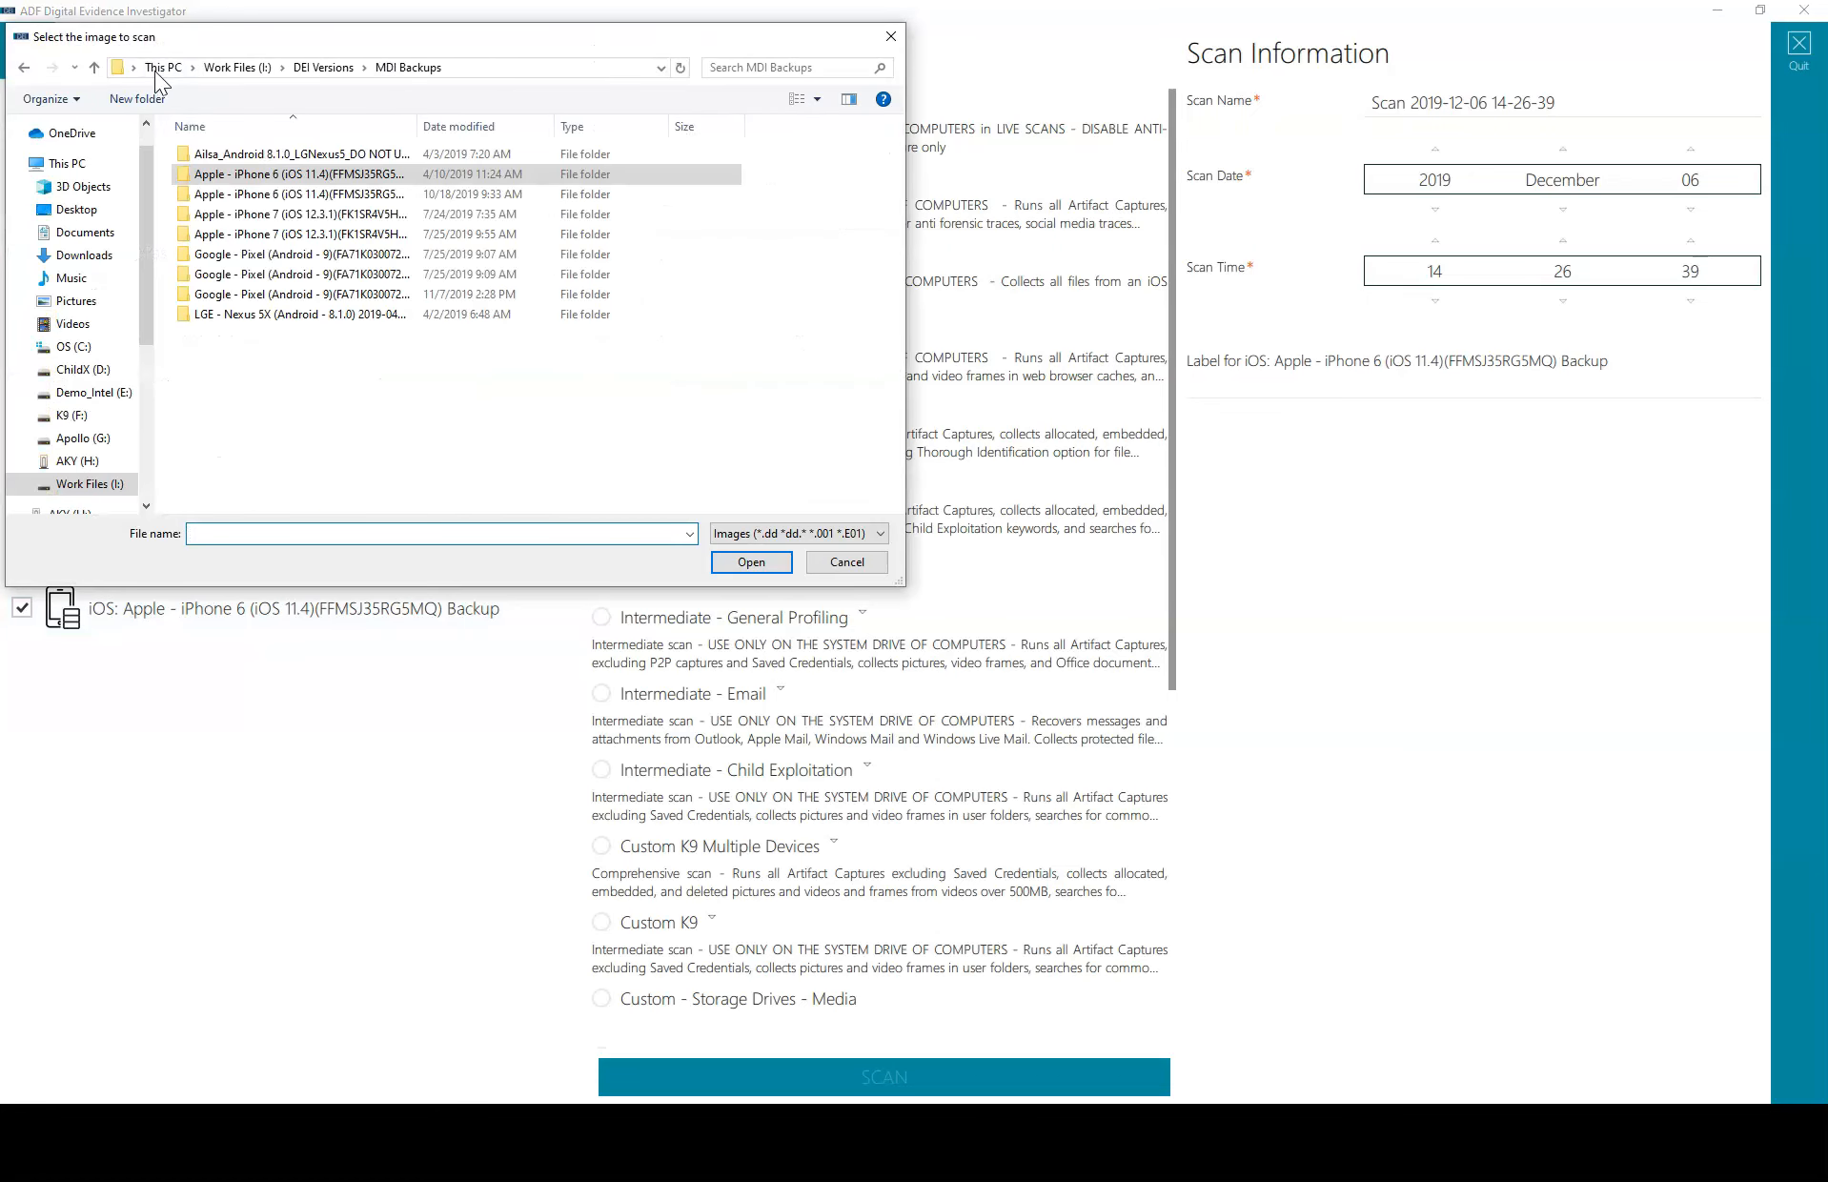
pyautogui.click(324, 66)
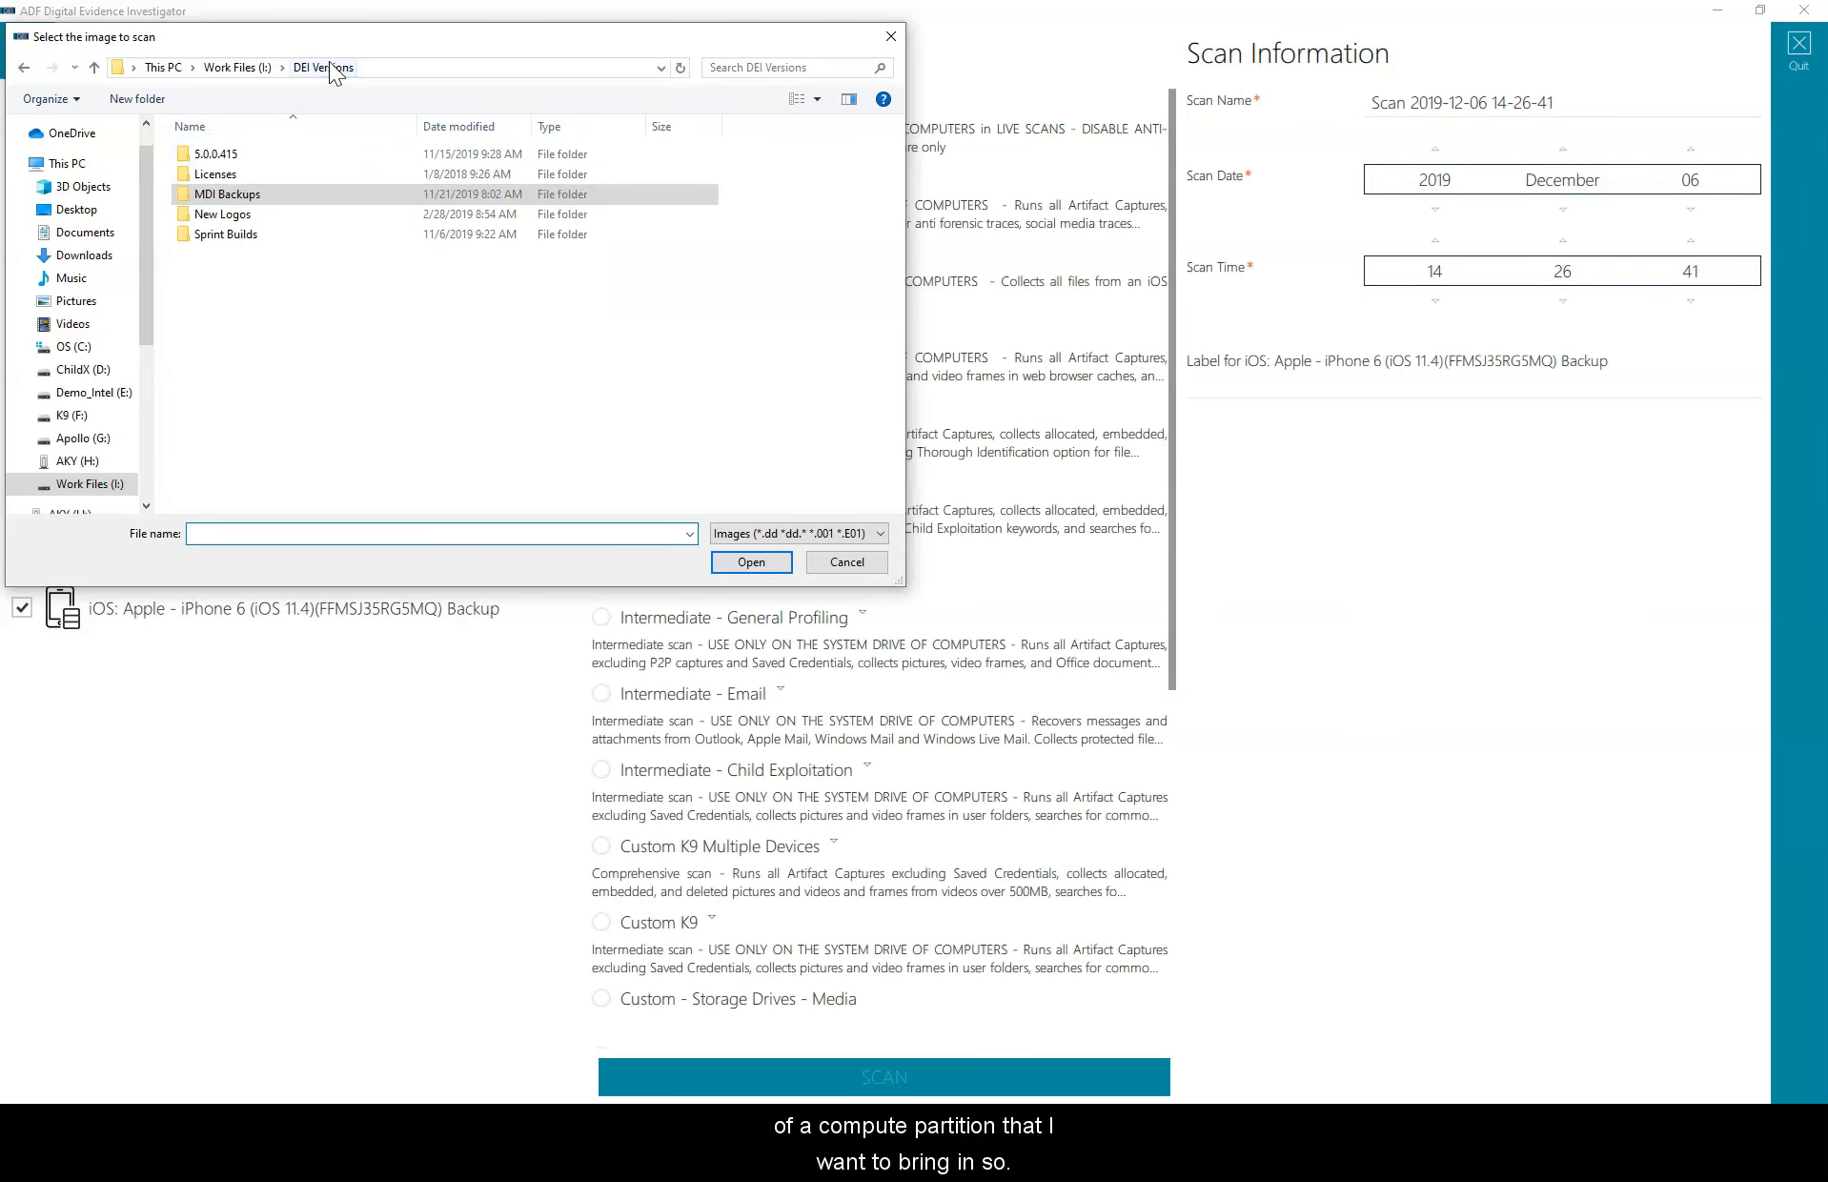
pyautogui.click(237, 67)
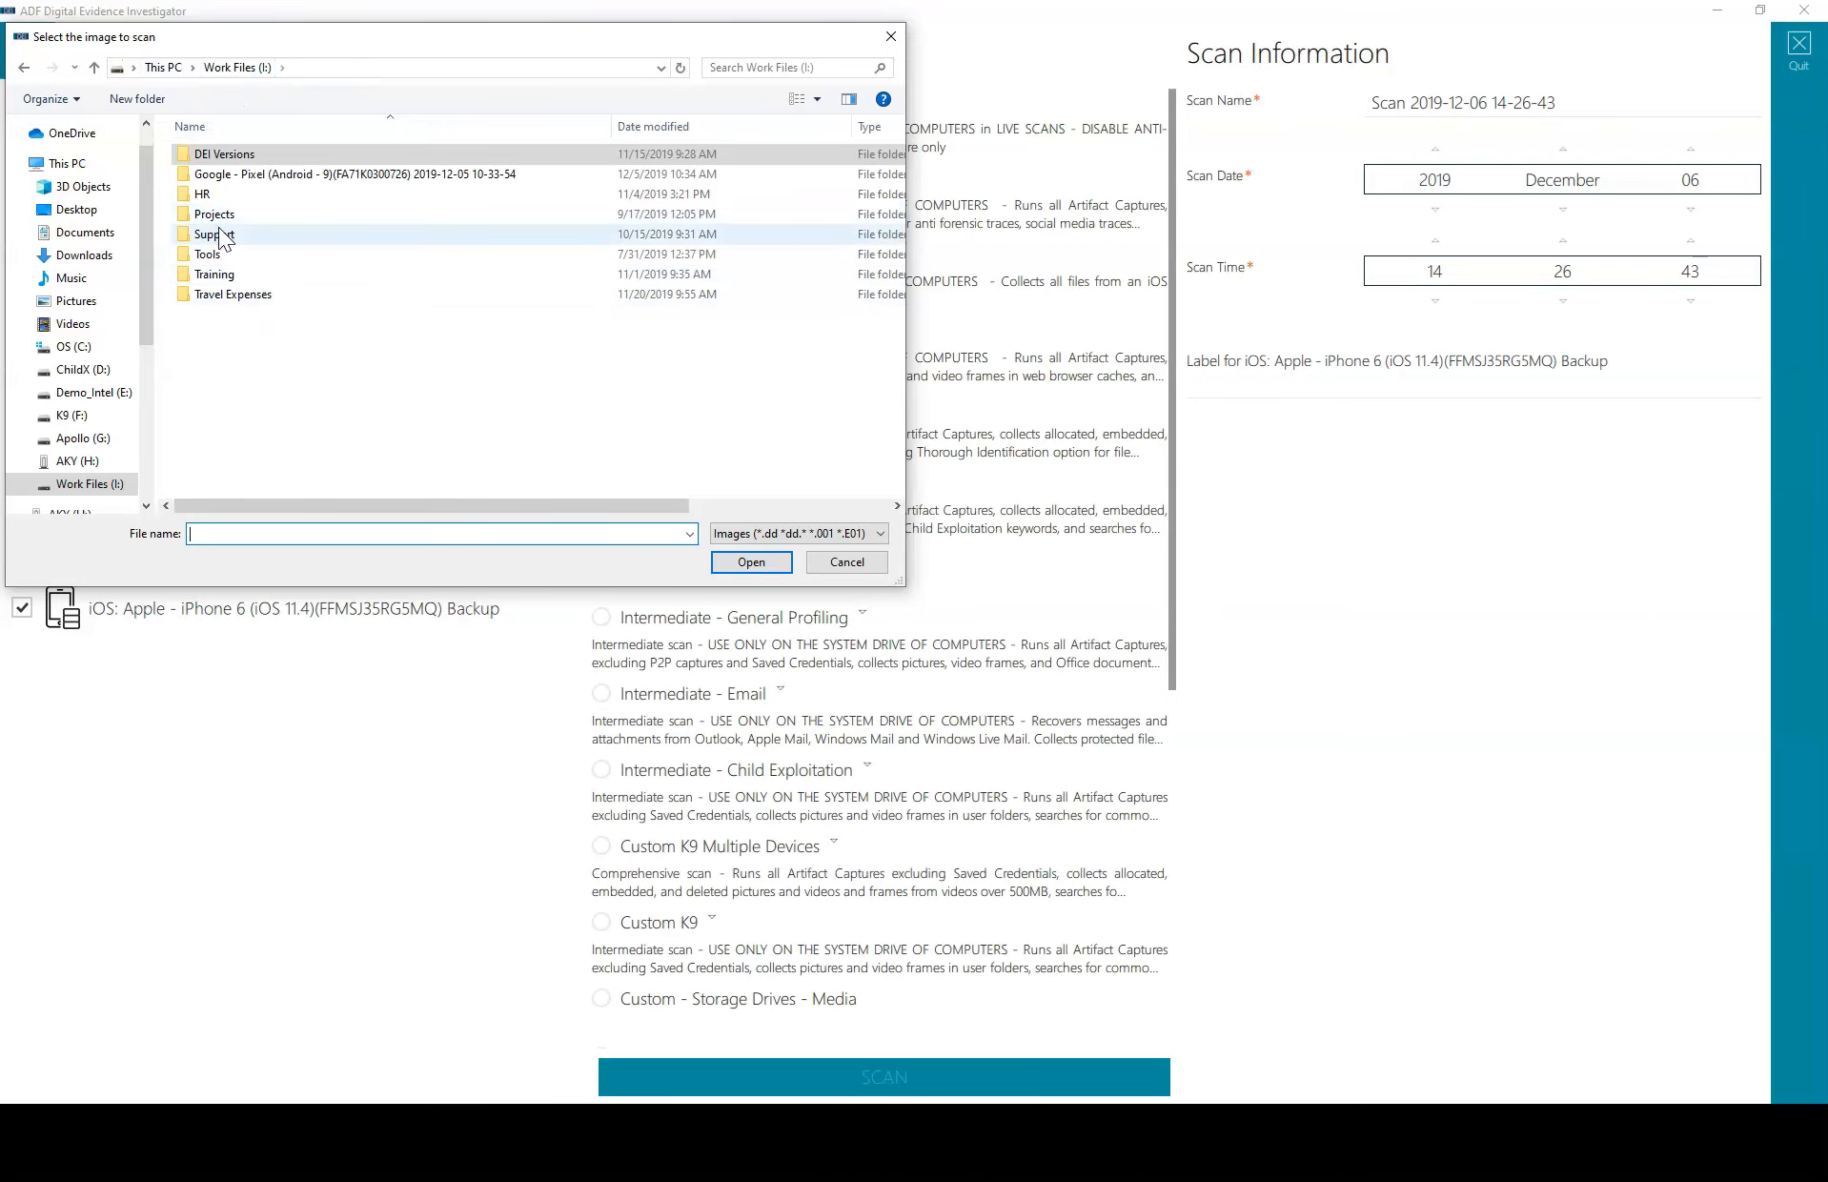
pyautogui.doubleClick(214, 272)
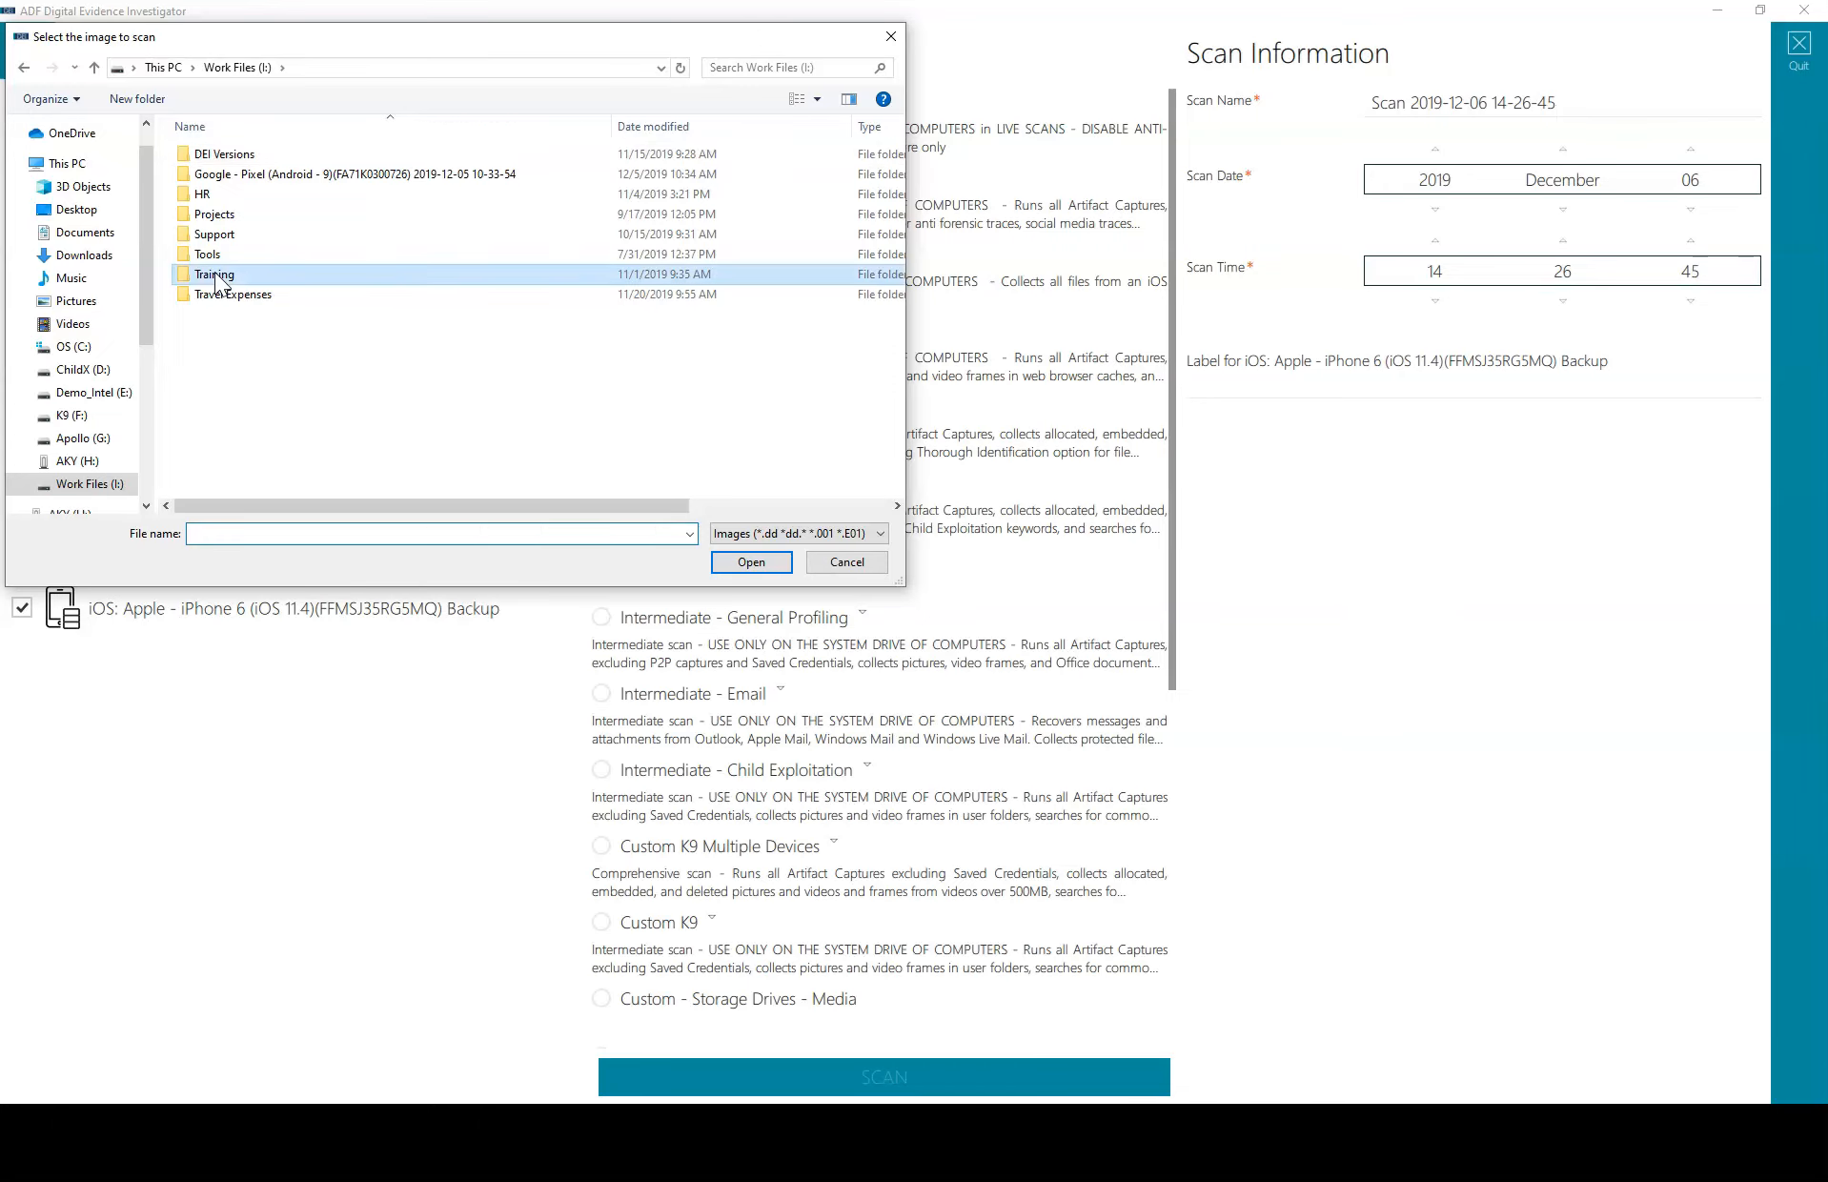
pyautogui.doubleClick(220, 196)
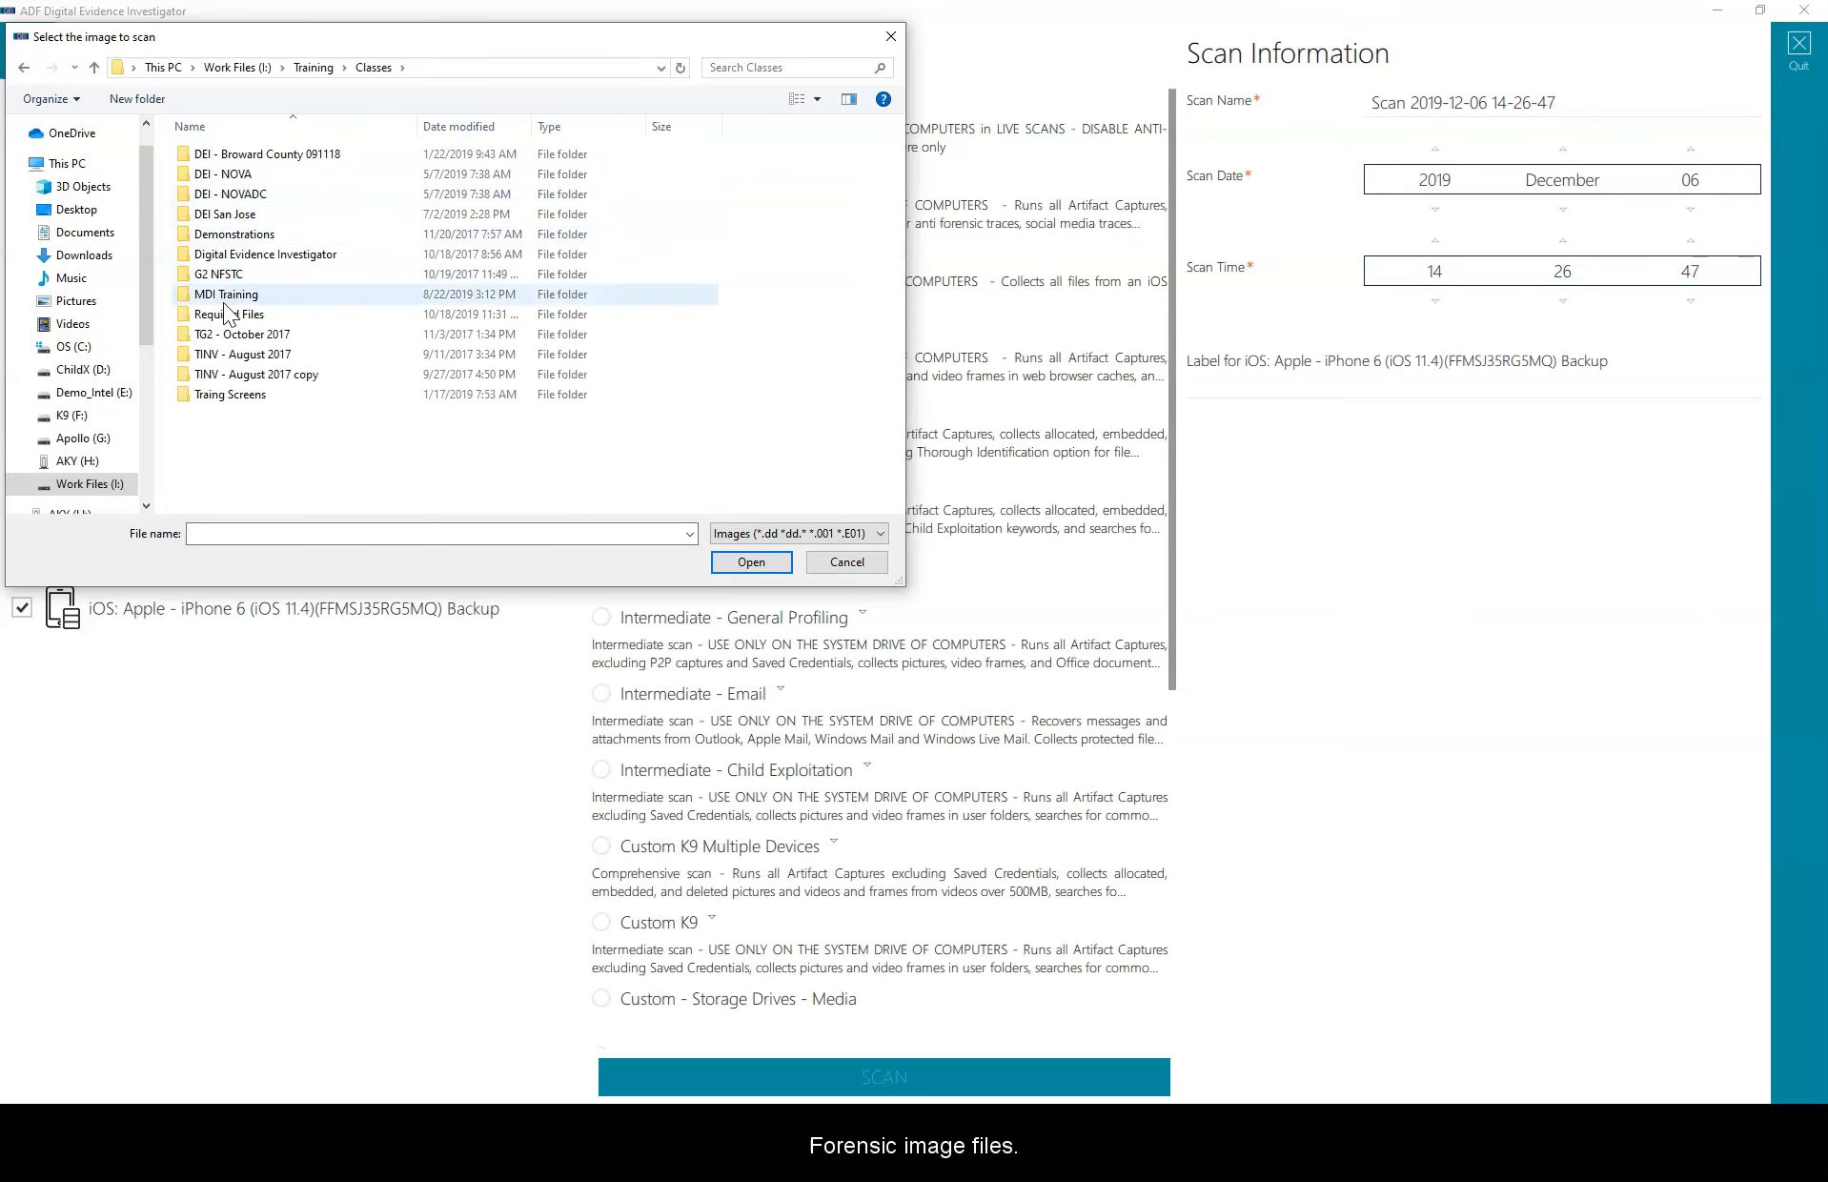
pyautogui.doubleClick(224, 313)
pyautogui.doubleClick(221, 178)
pyautogui.doubleClick(220, 195)
pyautogui.doubleClick(235, 155)
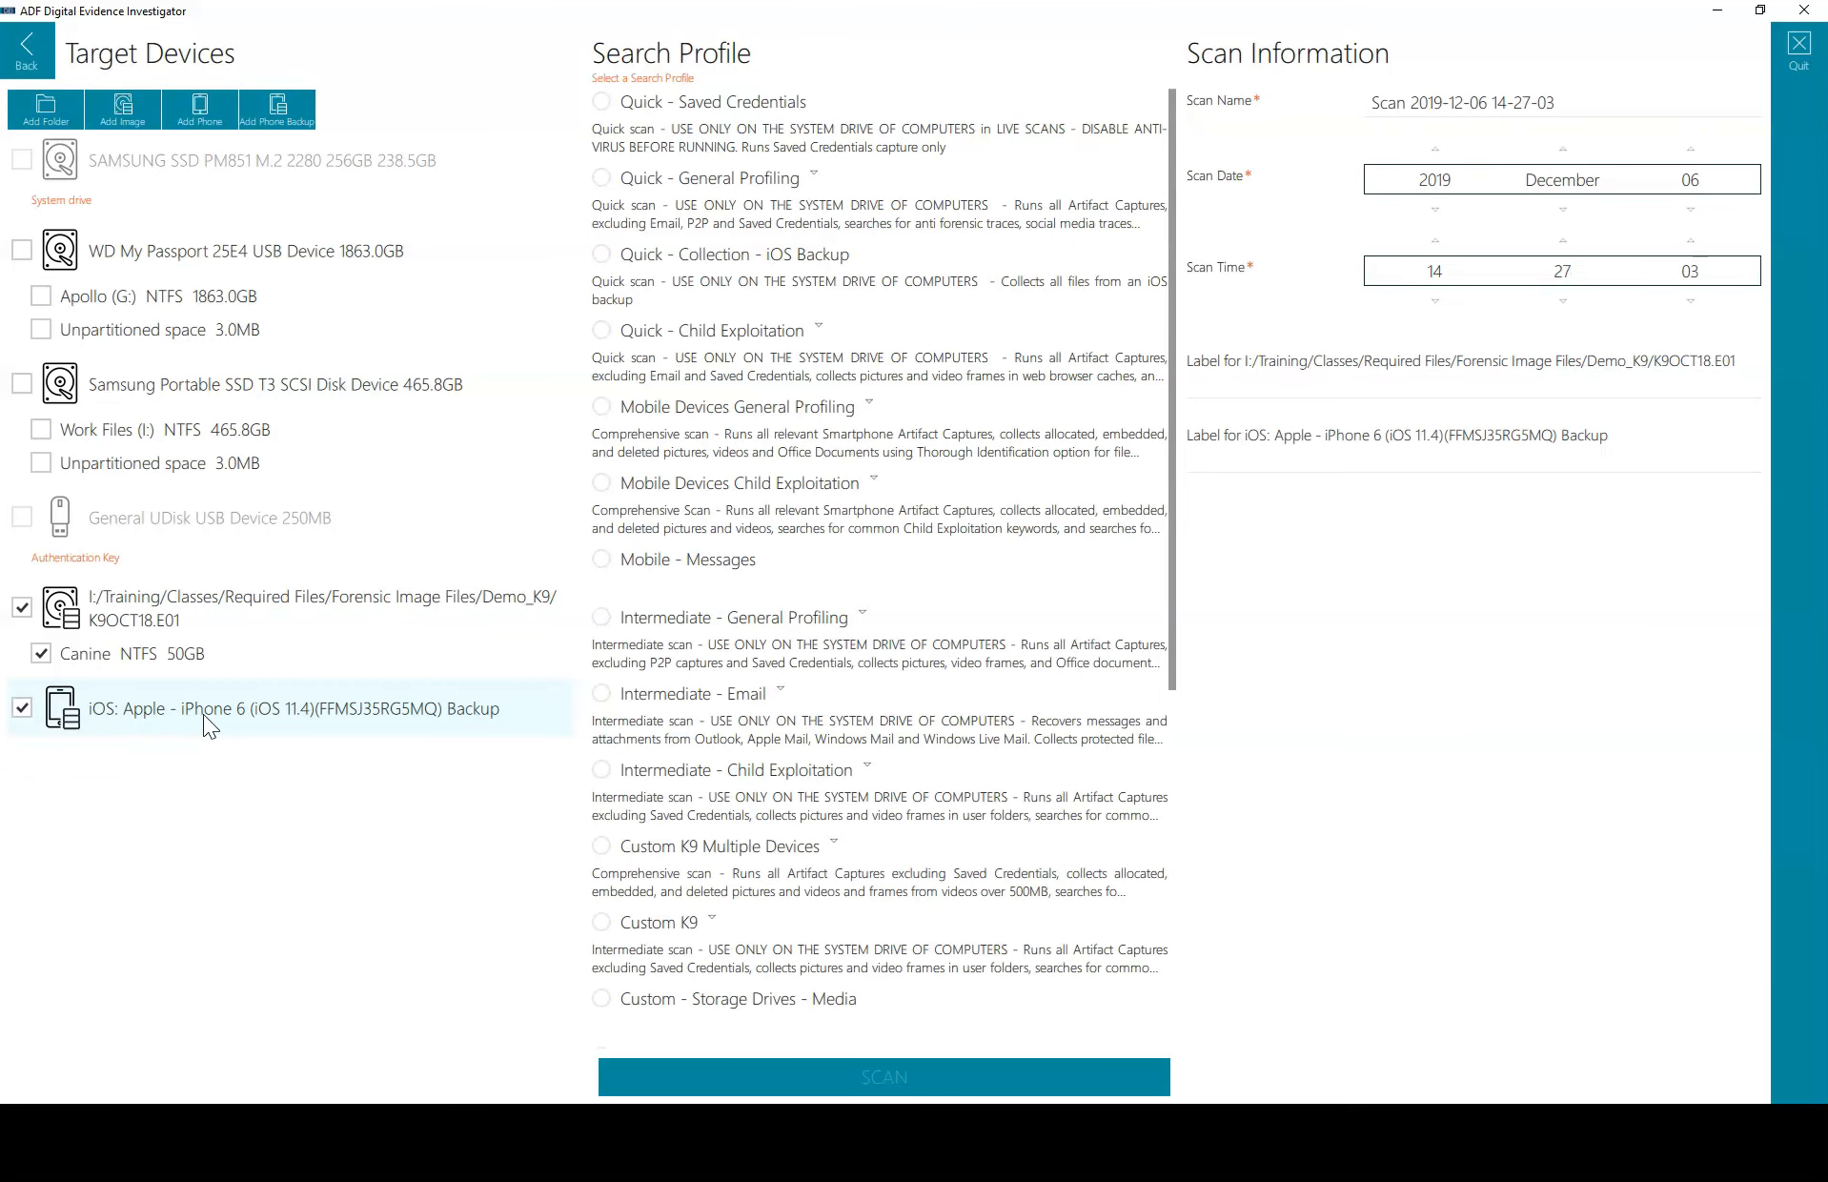
# Step: Choose the Custom K9 Multiple Devices search profile and name the scan Demo
pyautogui.scroll(-1, 745, 569)
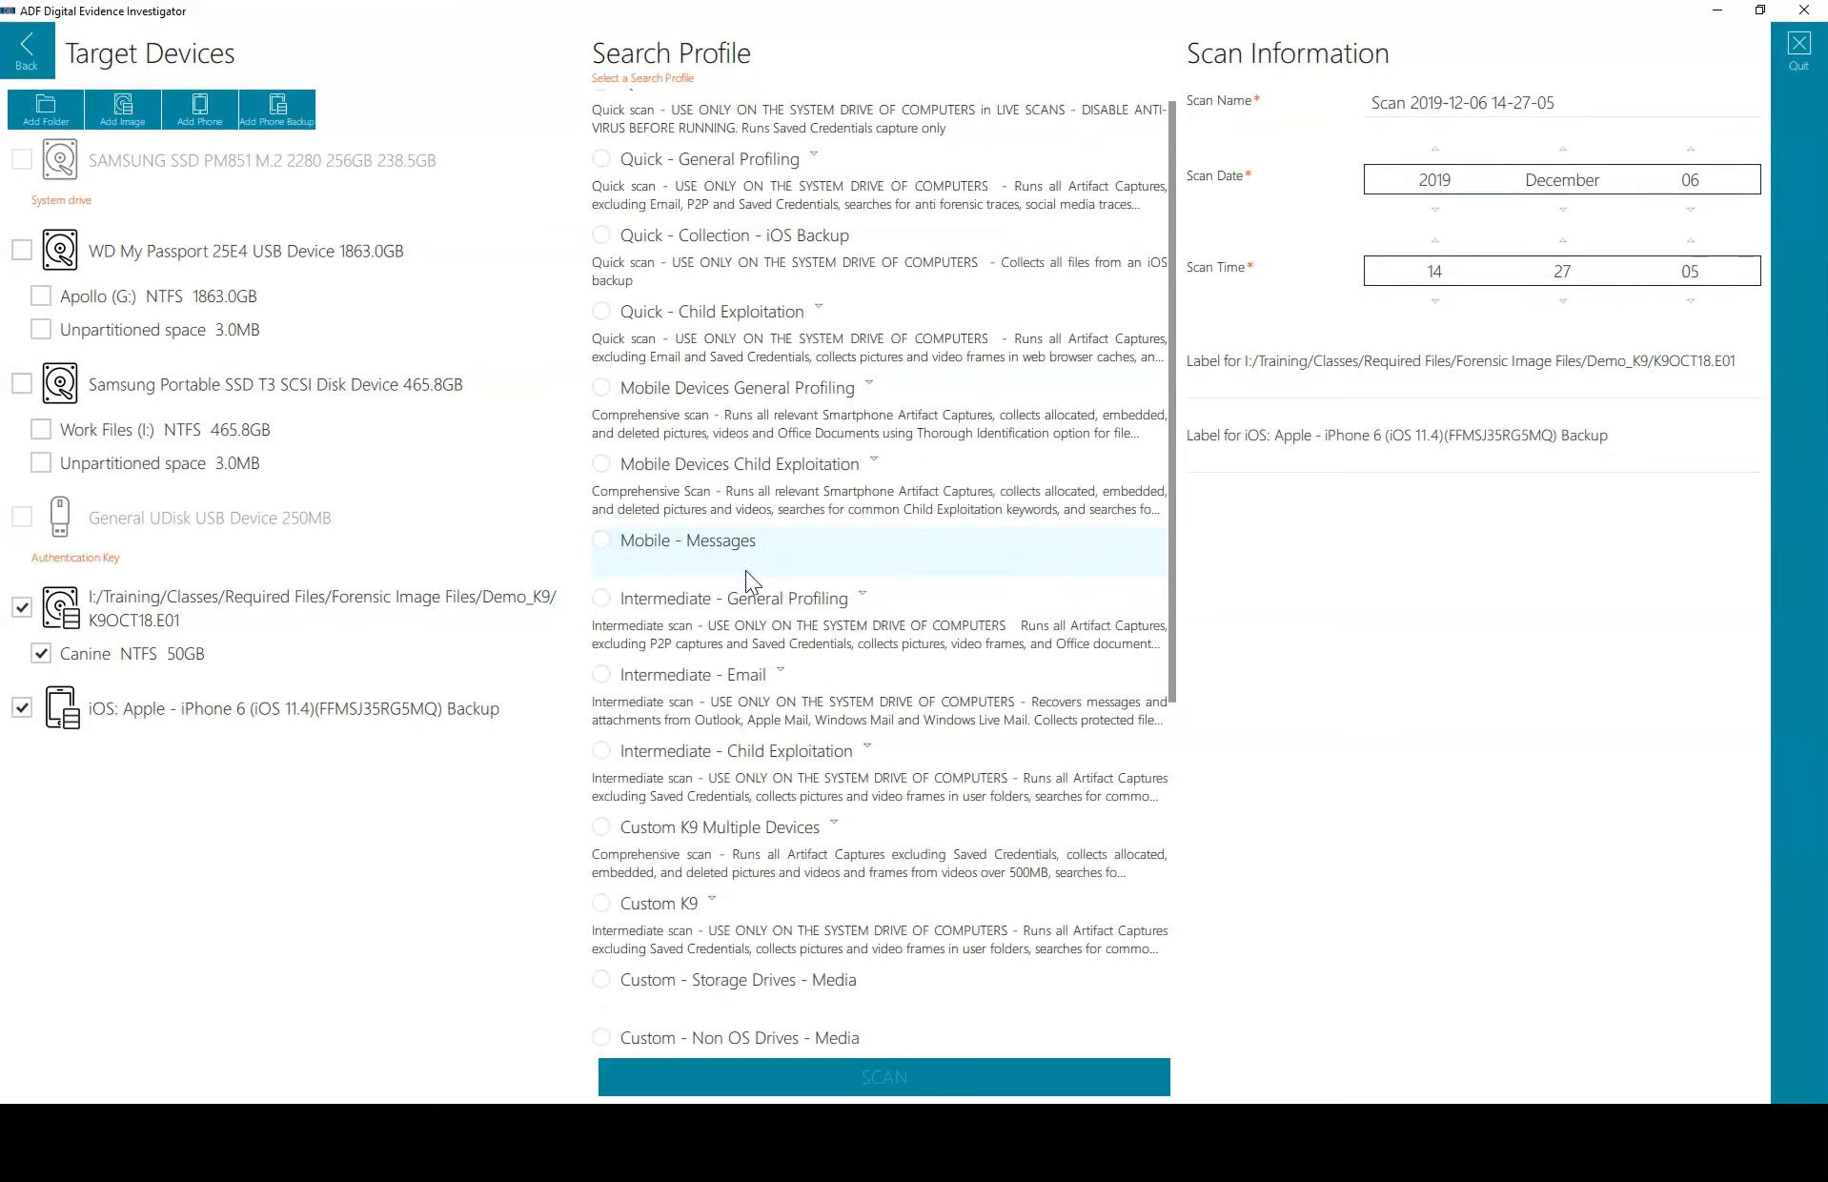
pyautogui.scroll(-3, 745, 570)
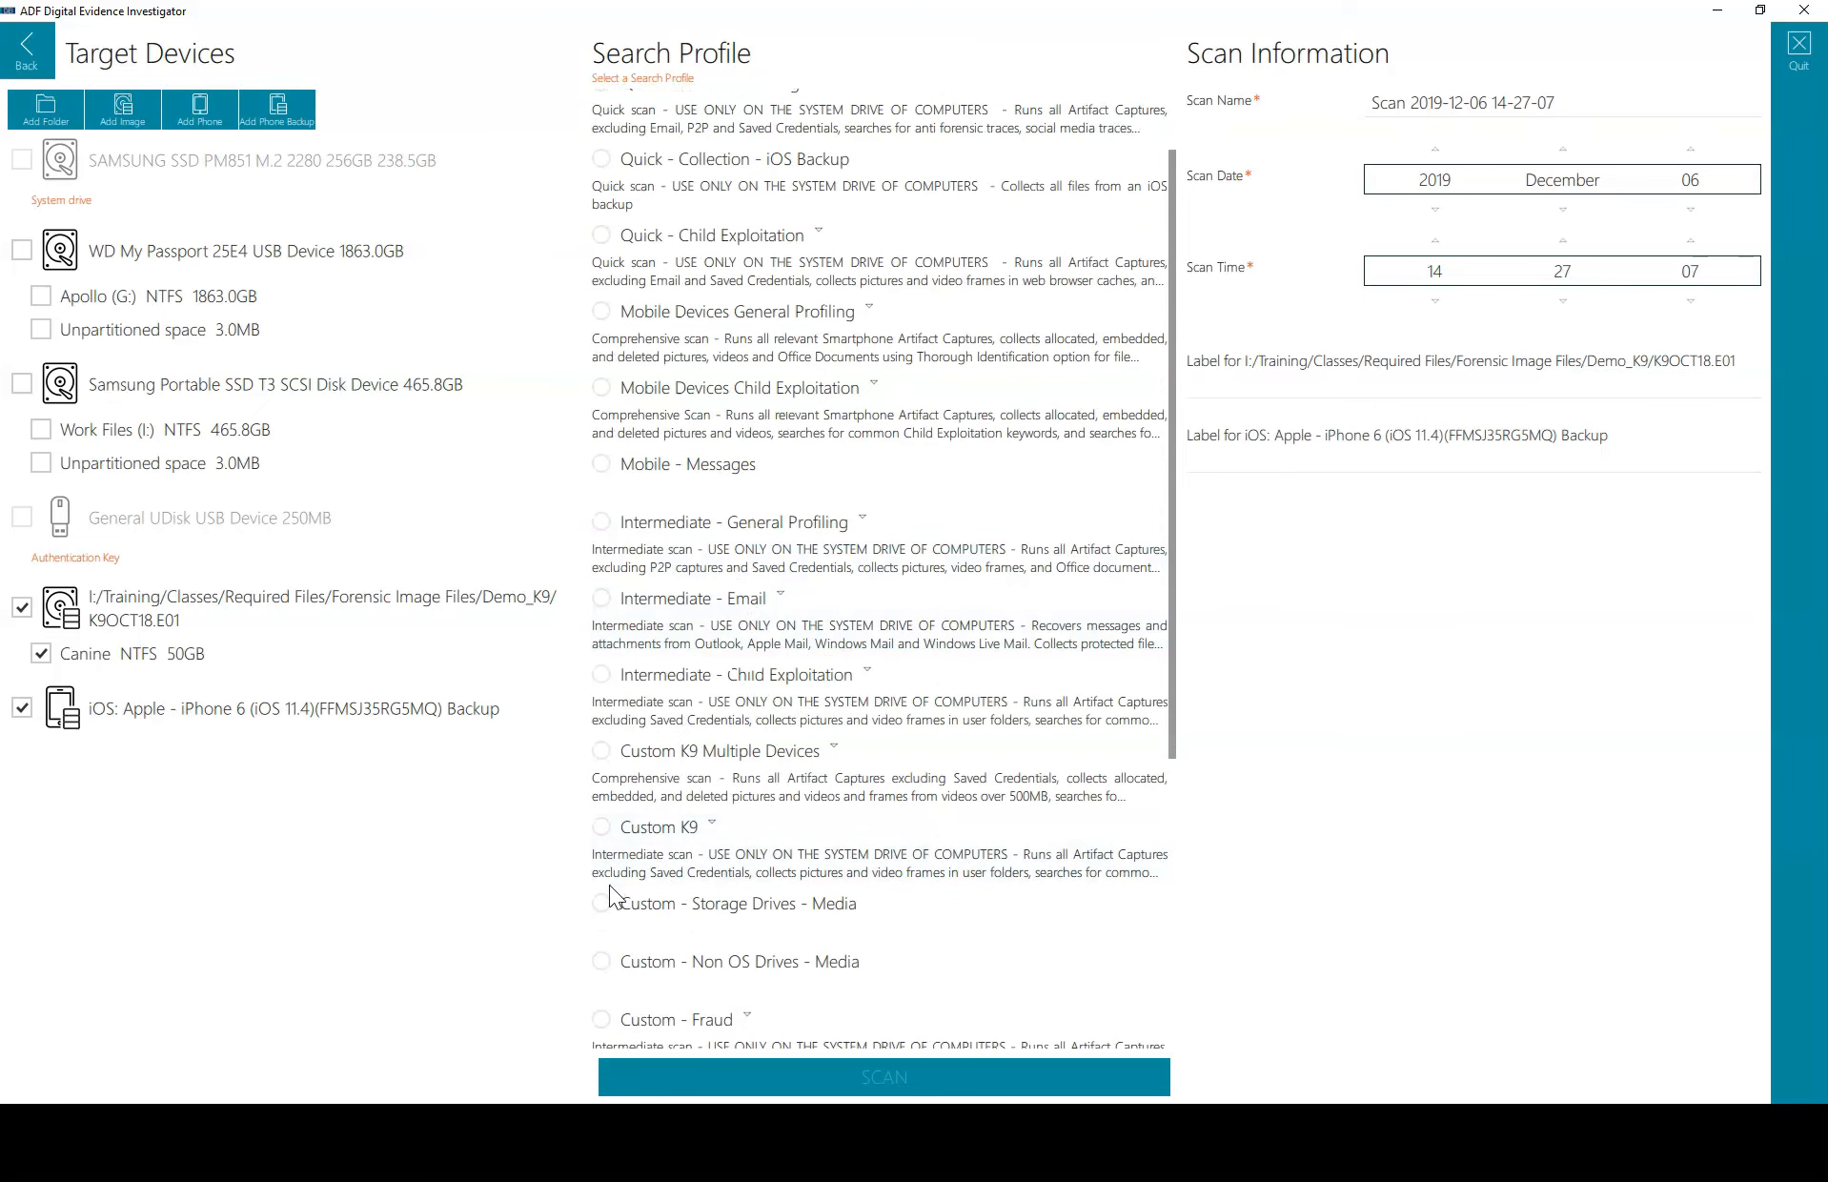
pyautogui.click(603, 753)
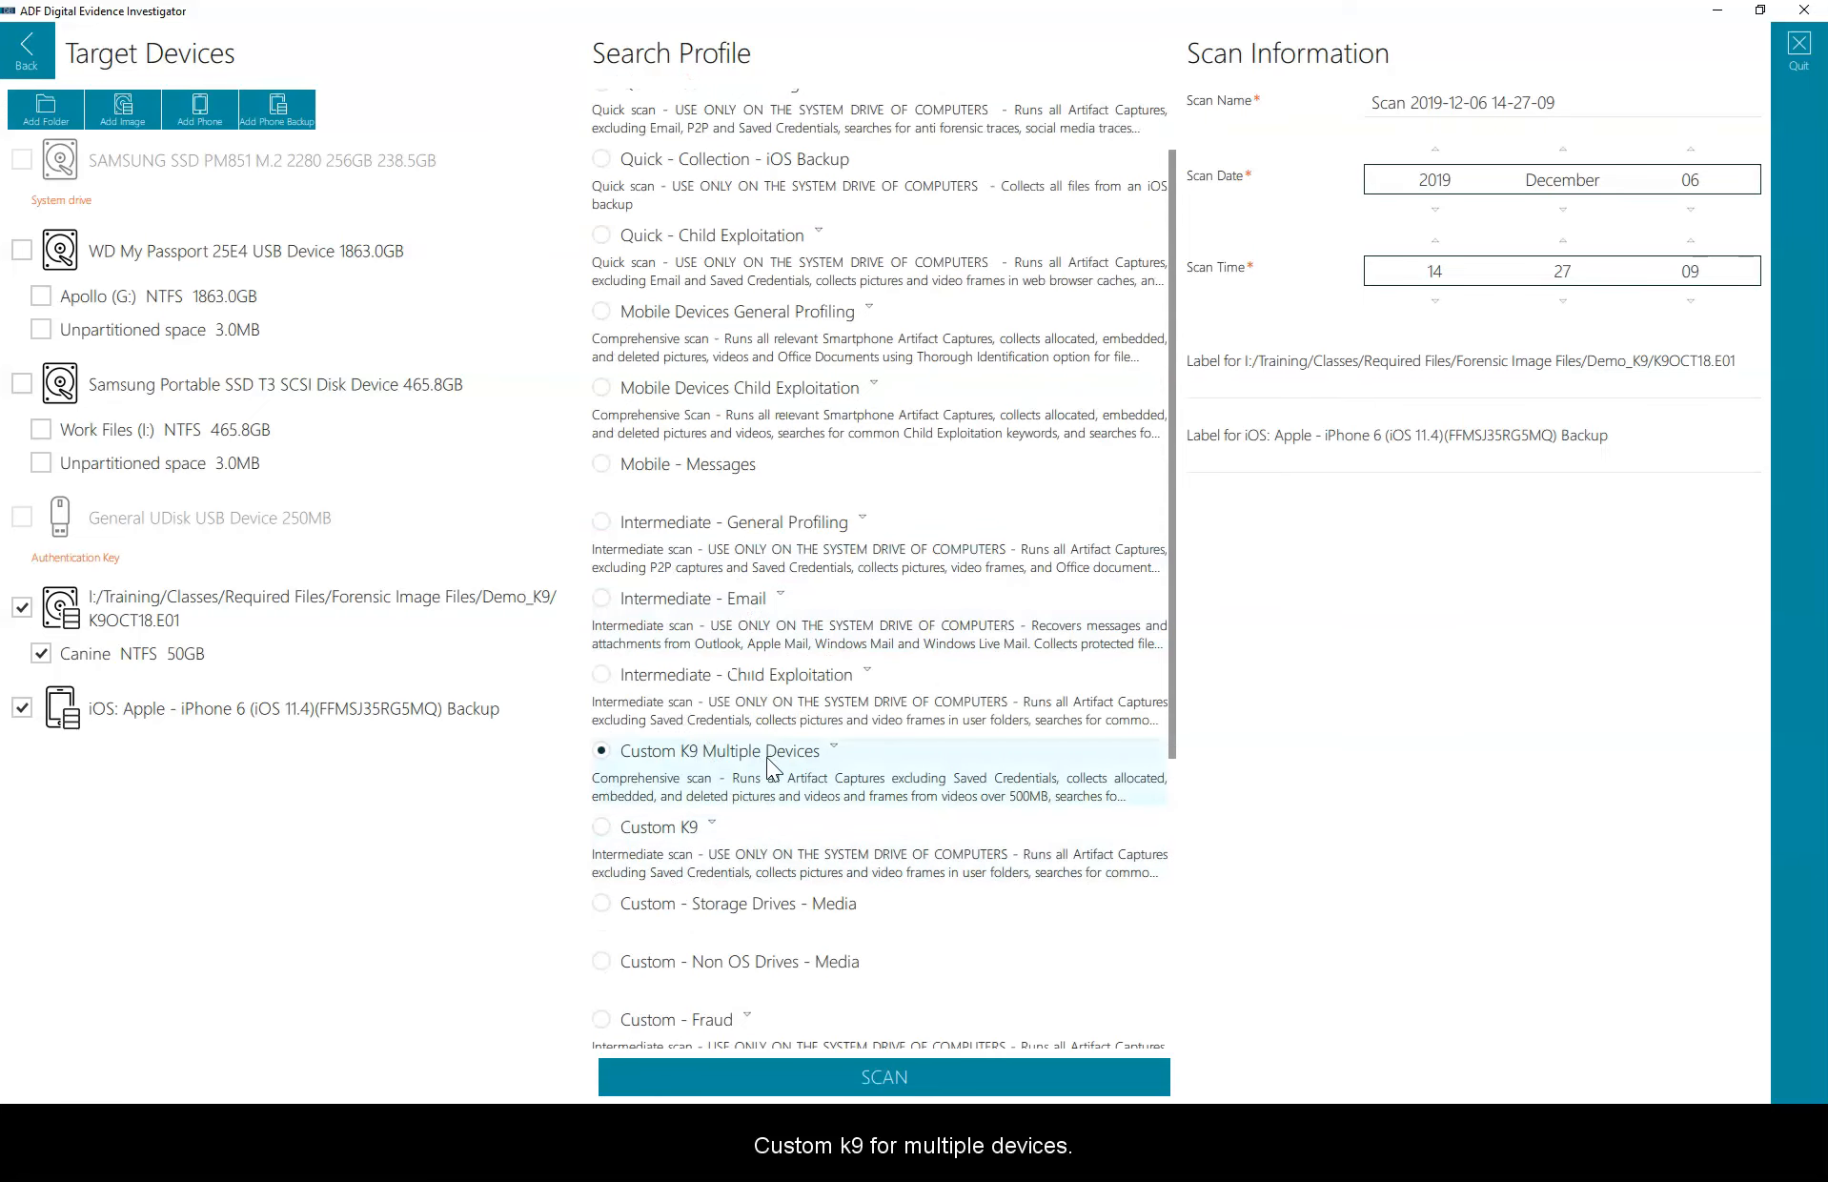
pyautogui.moveTo(1574, 100); pyautogui.dragTo(1331, 105)
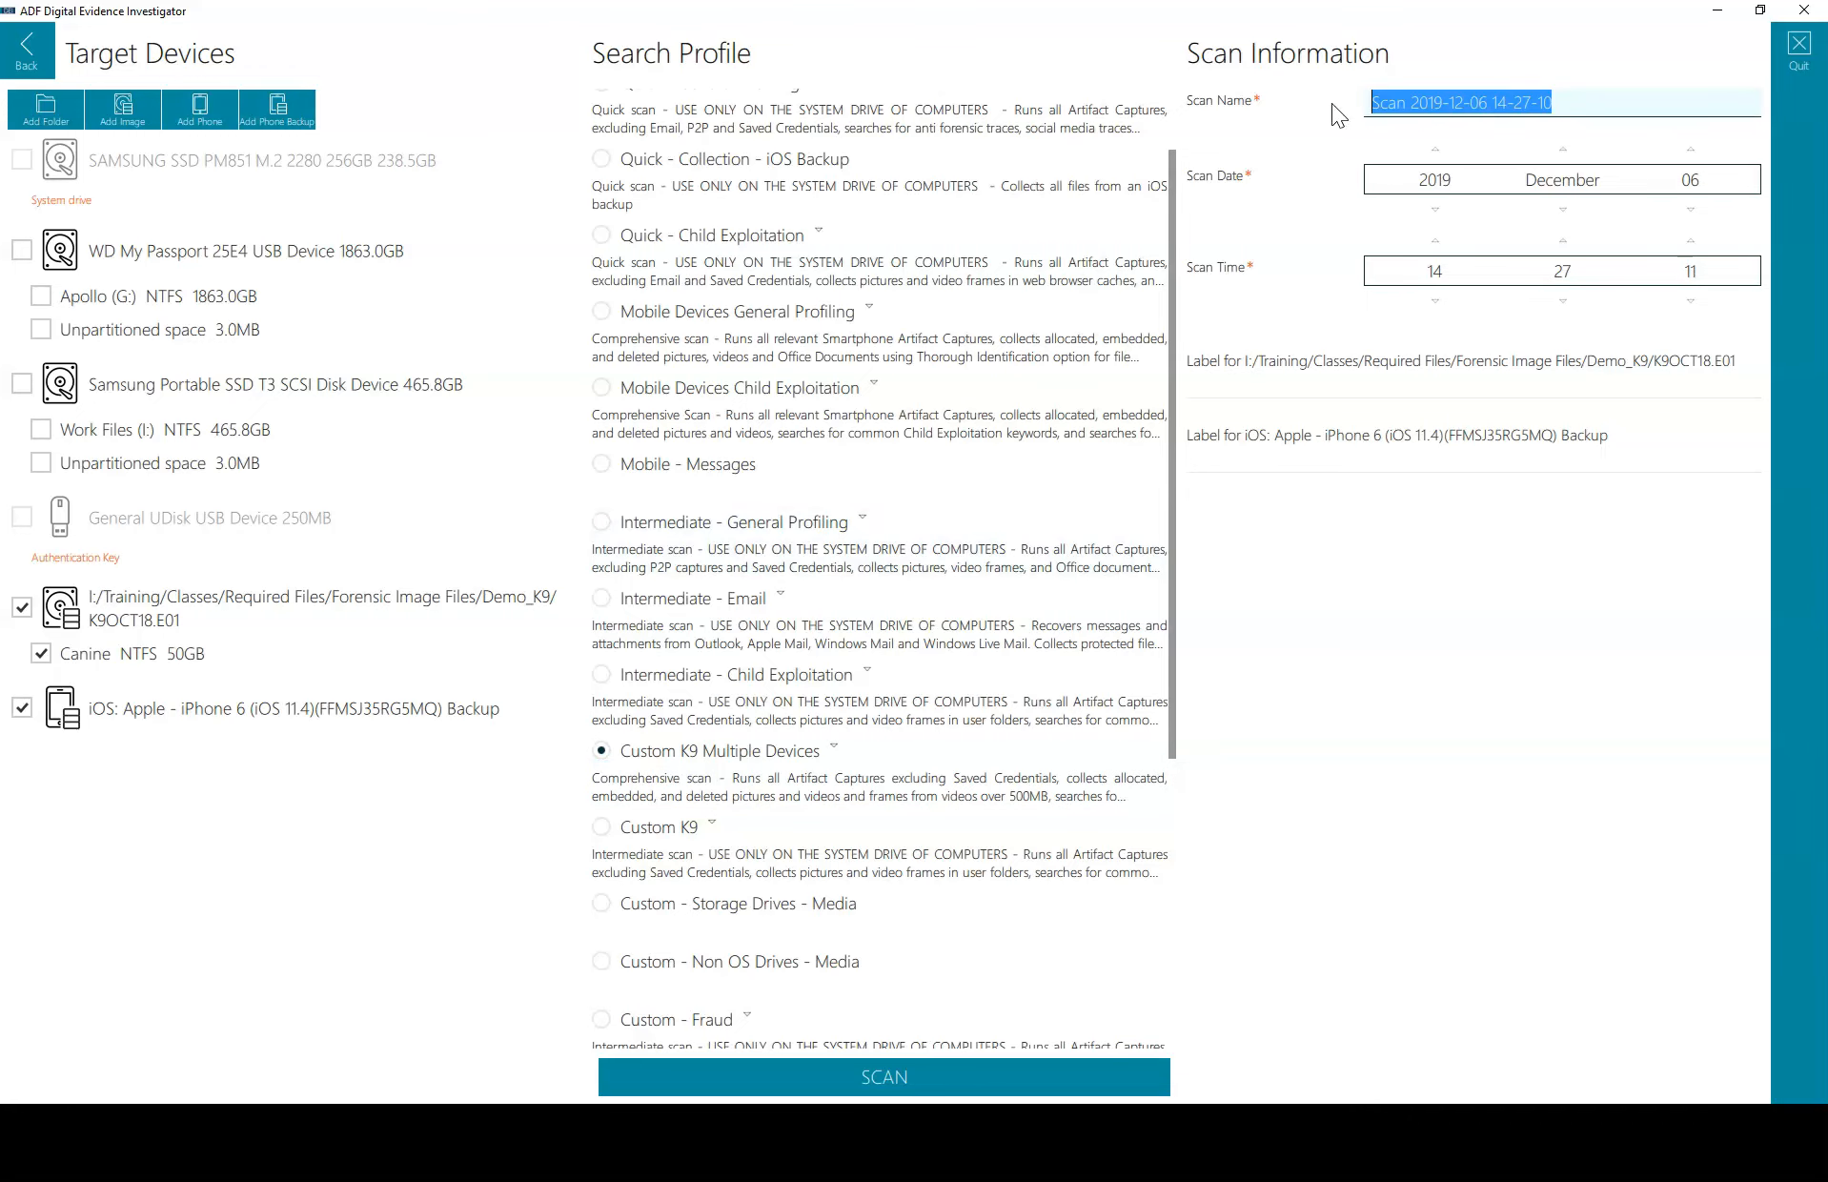
pyautogui.write('Demo')
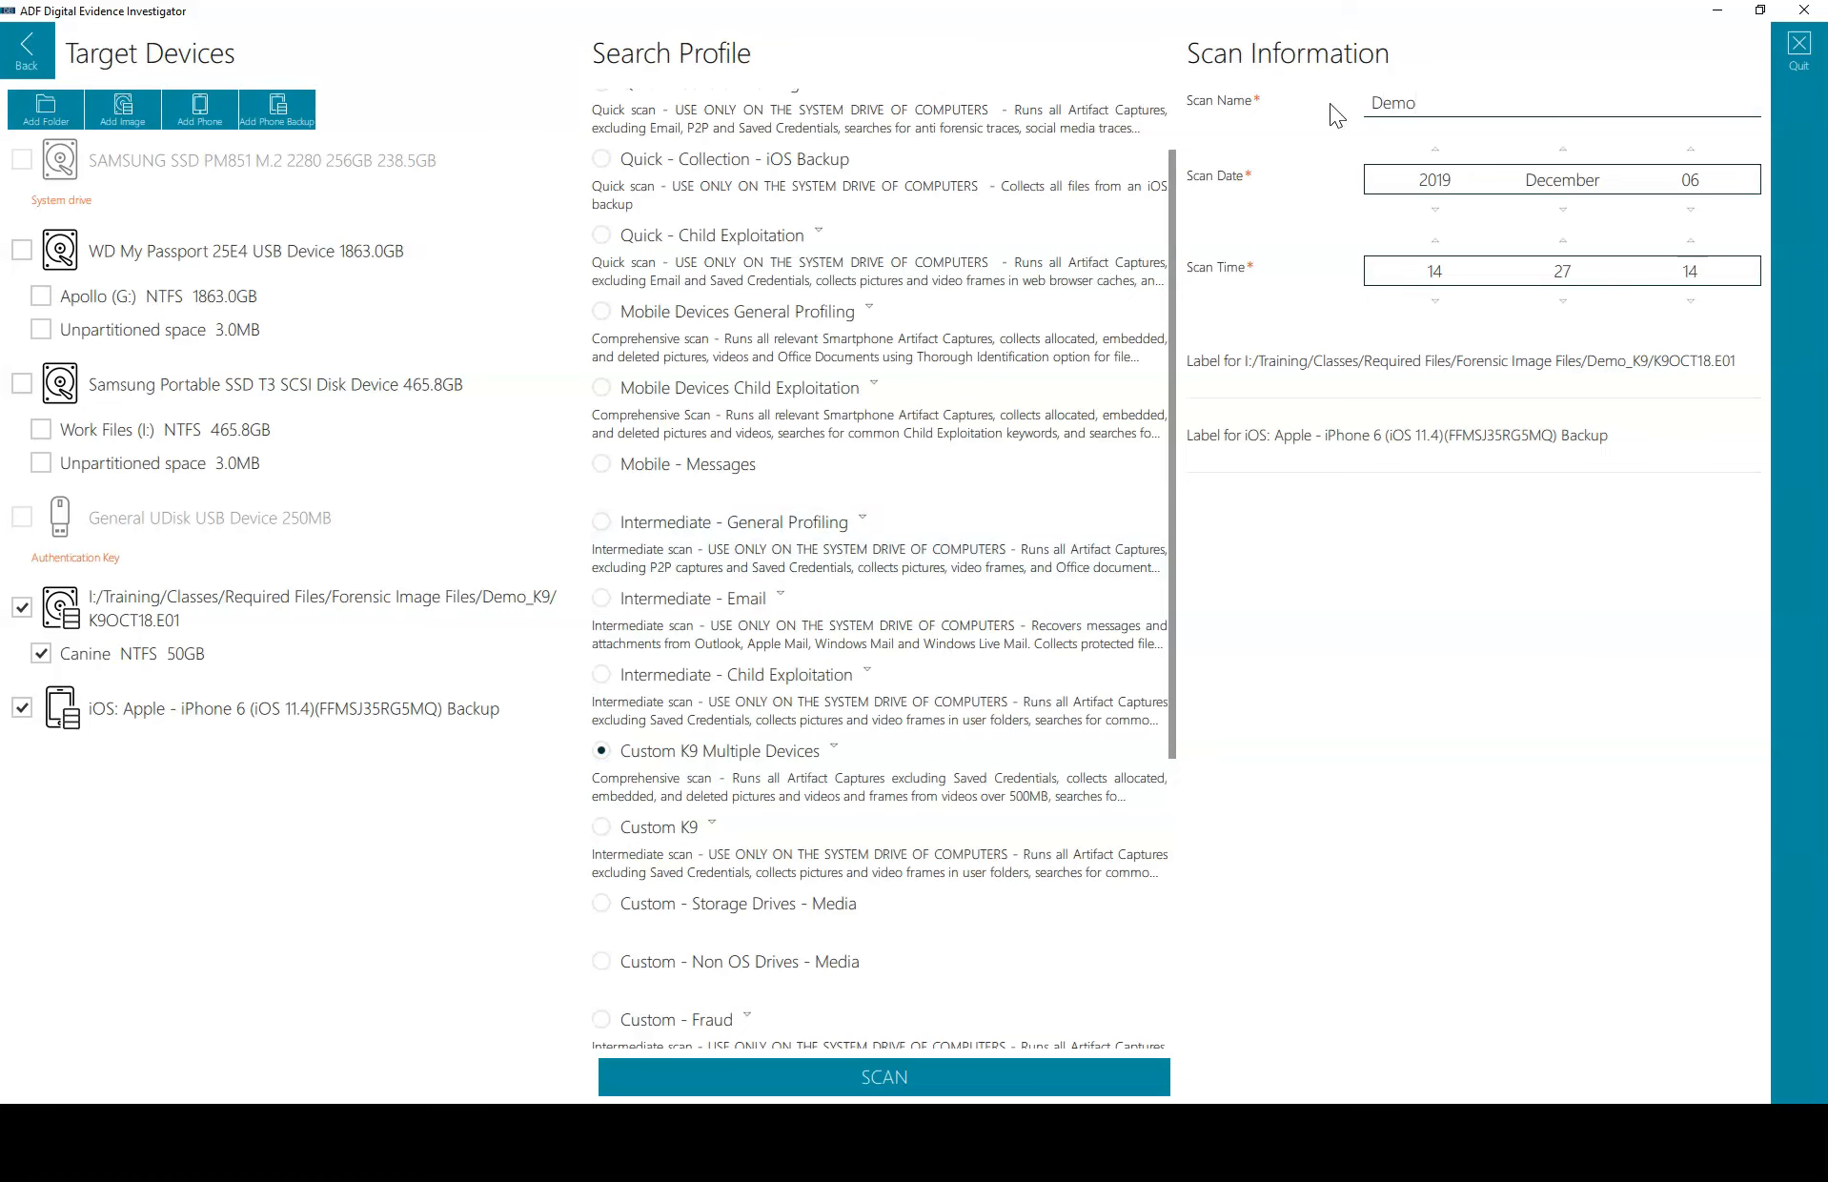
# Step: Label the K9OCT18.E01 image "K9 Partition" and the phone backup "iPhone", and start the scan
pyautogui.click(1244, 386)
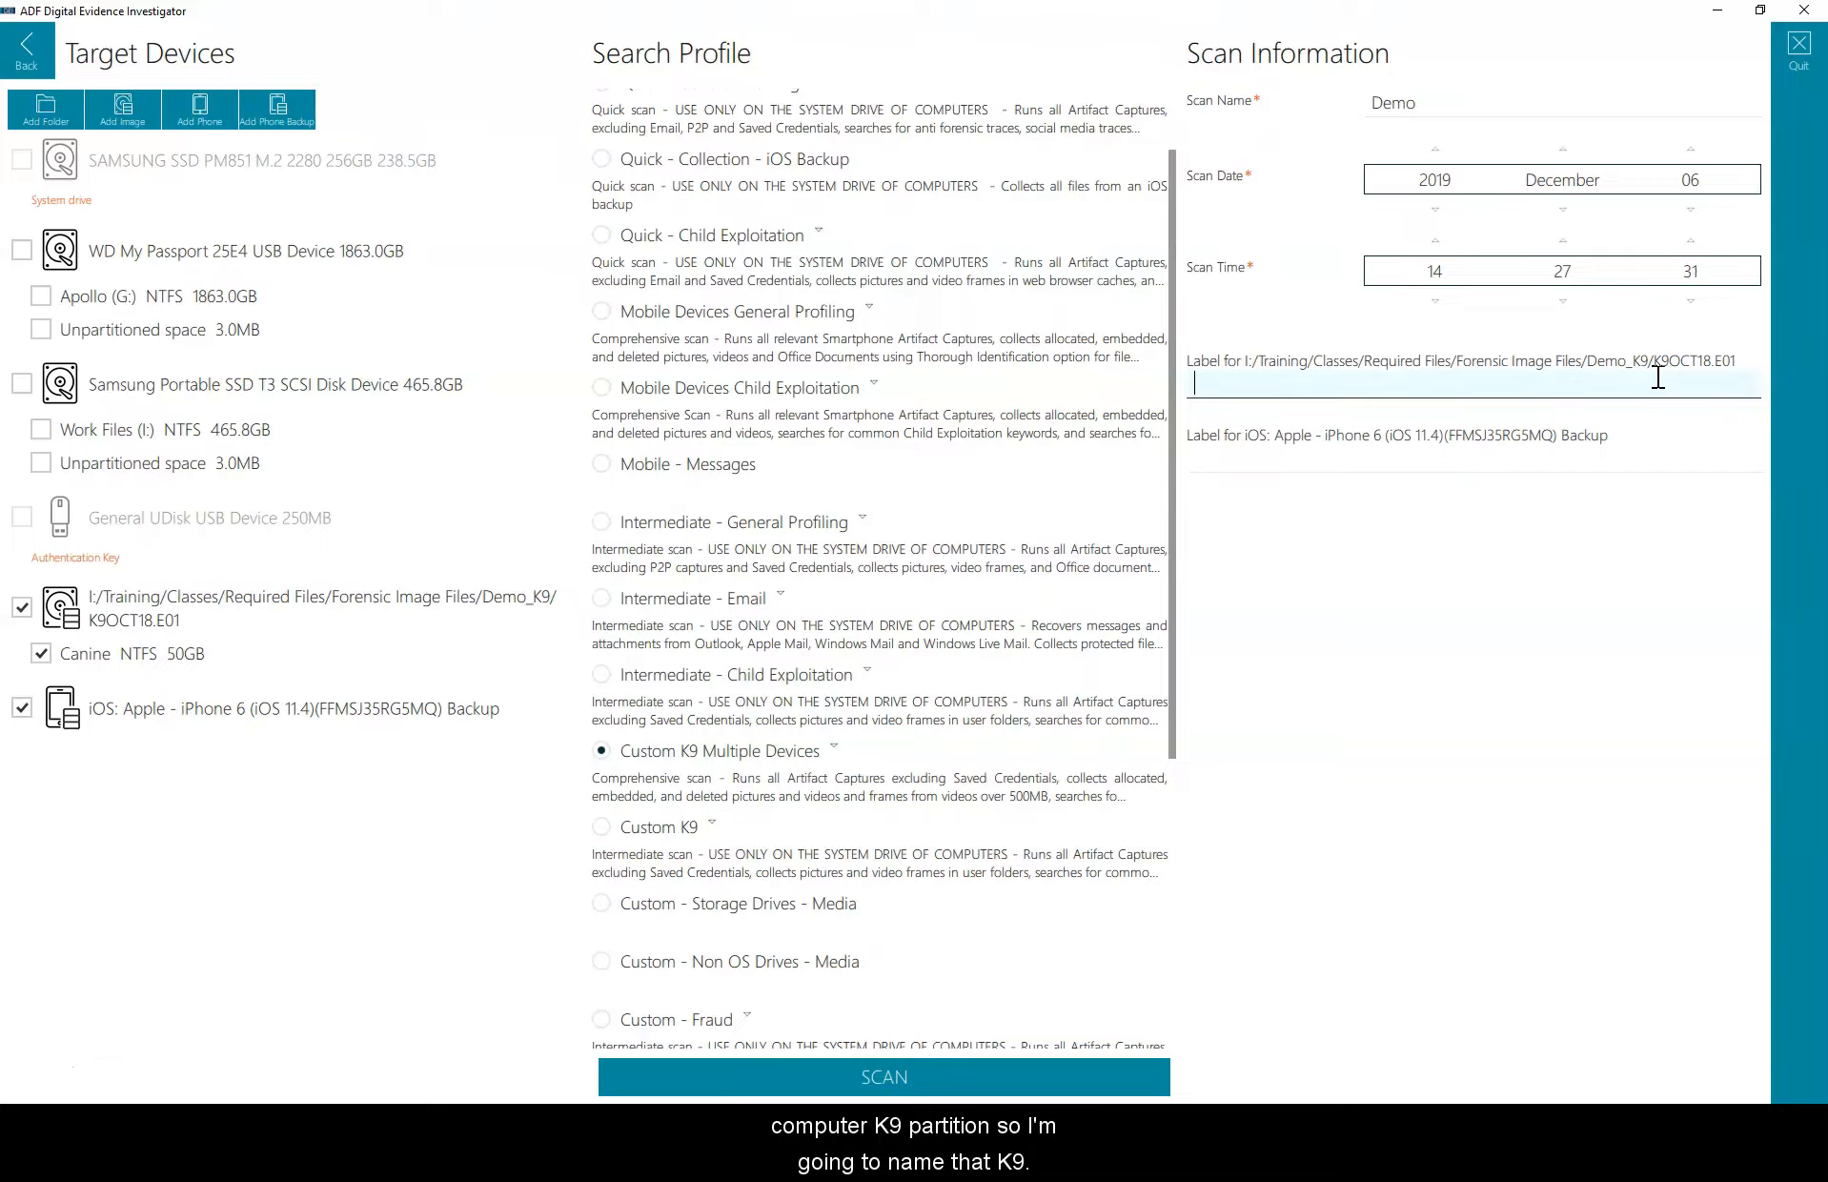
pyautogui.write('K9 Partition')
pyautogui.click(1424, 457)
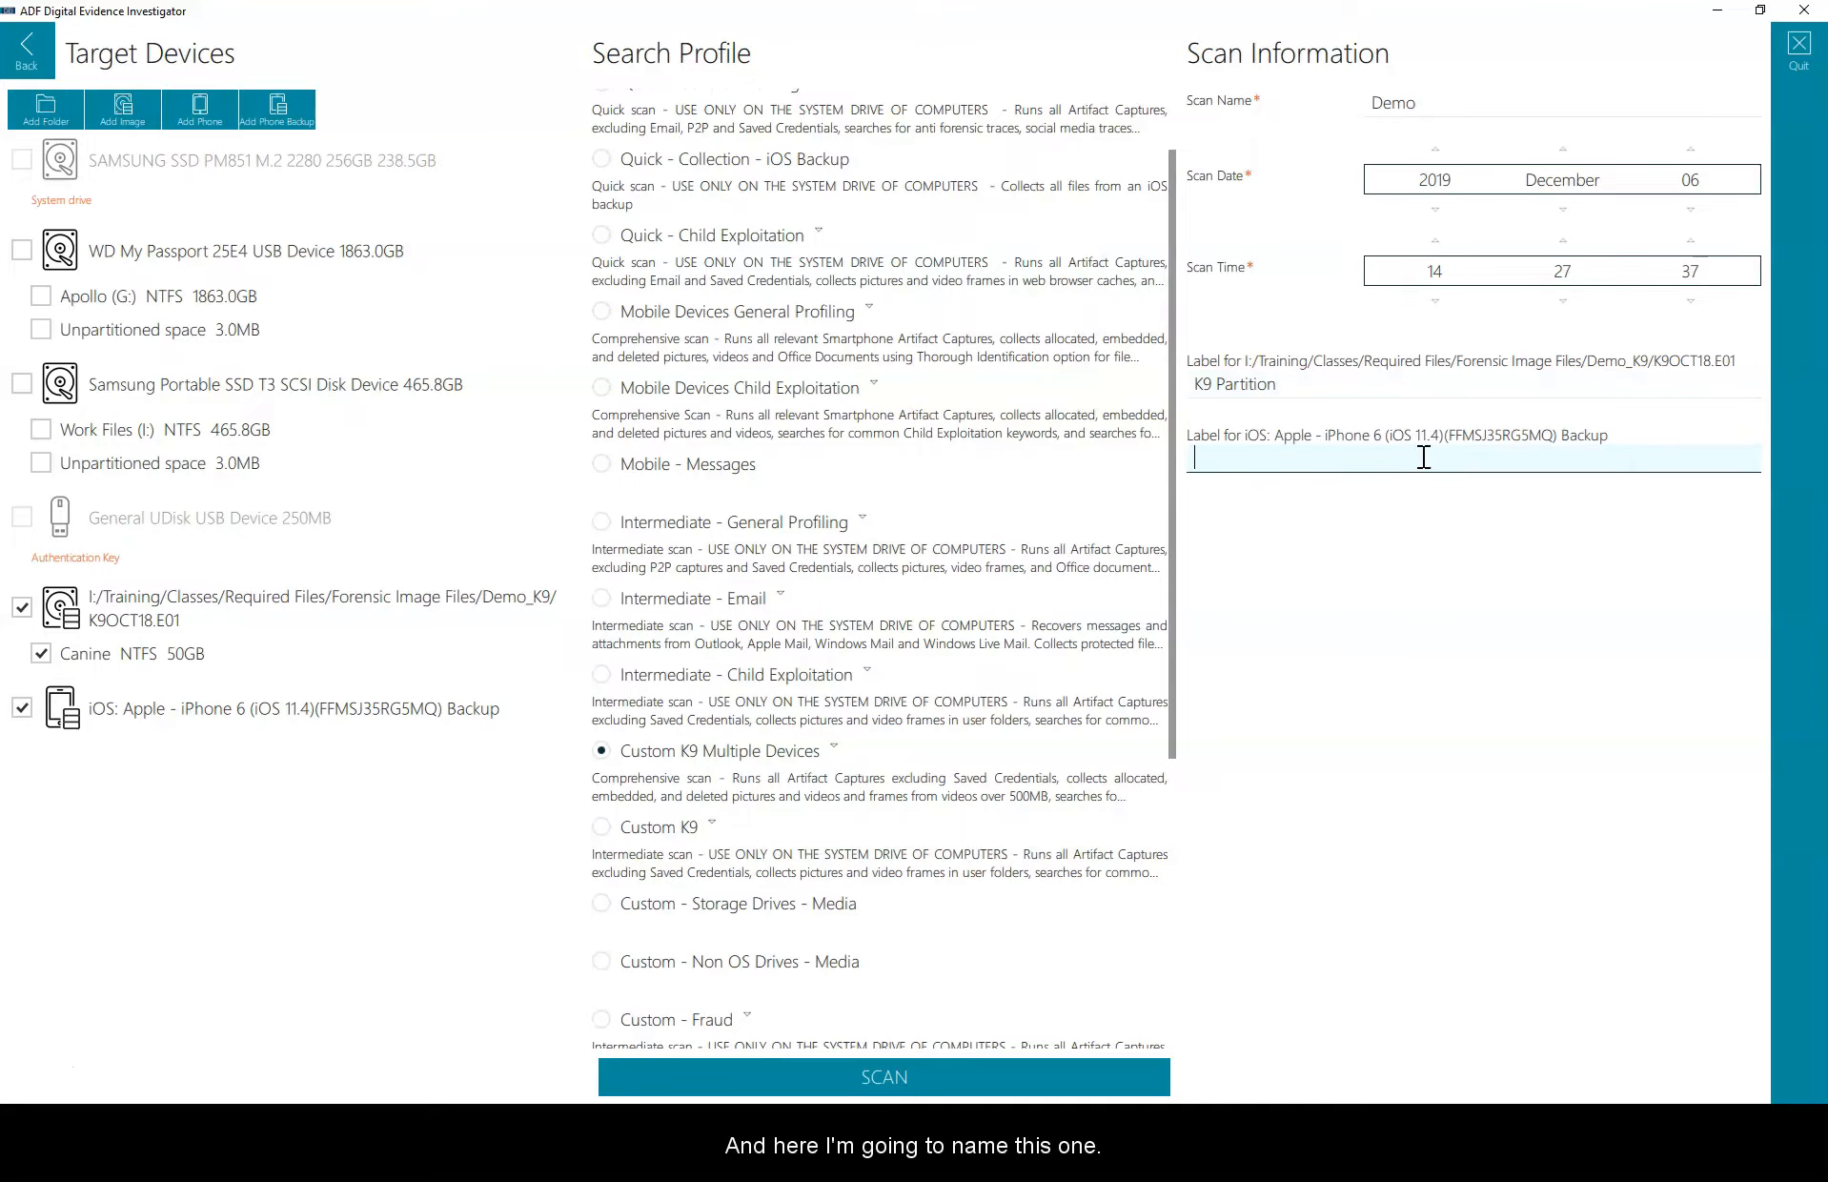
pyautogui.write('iPhone')
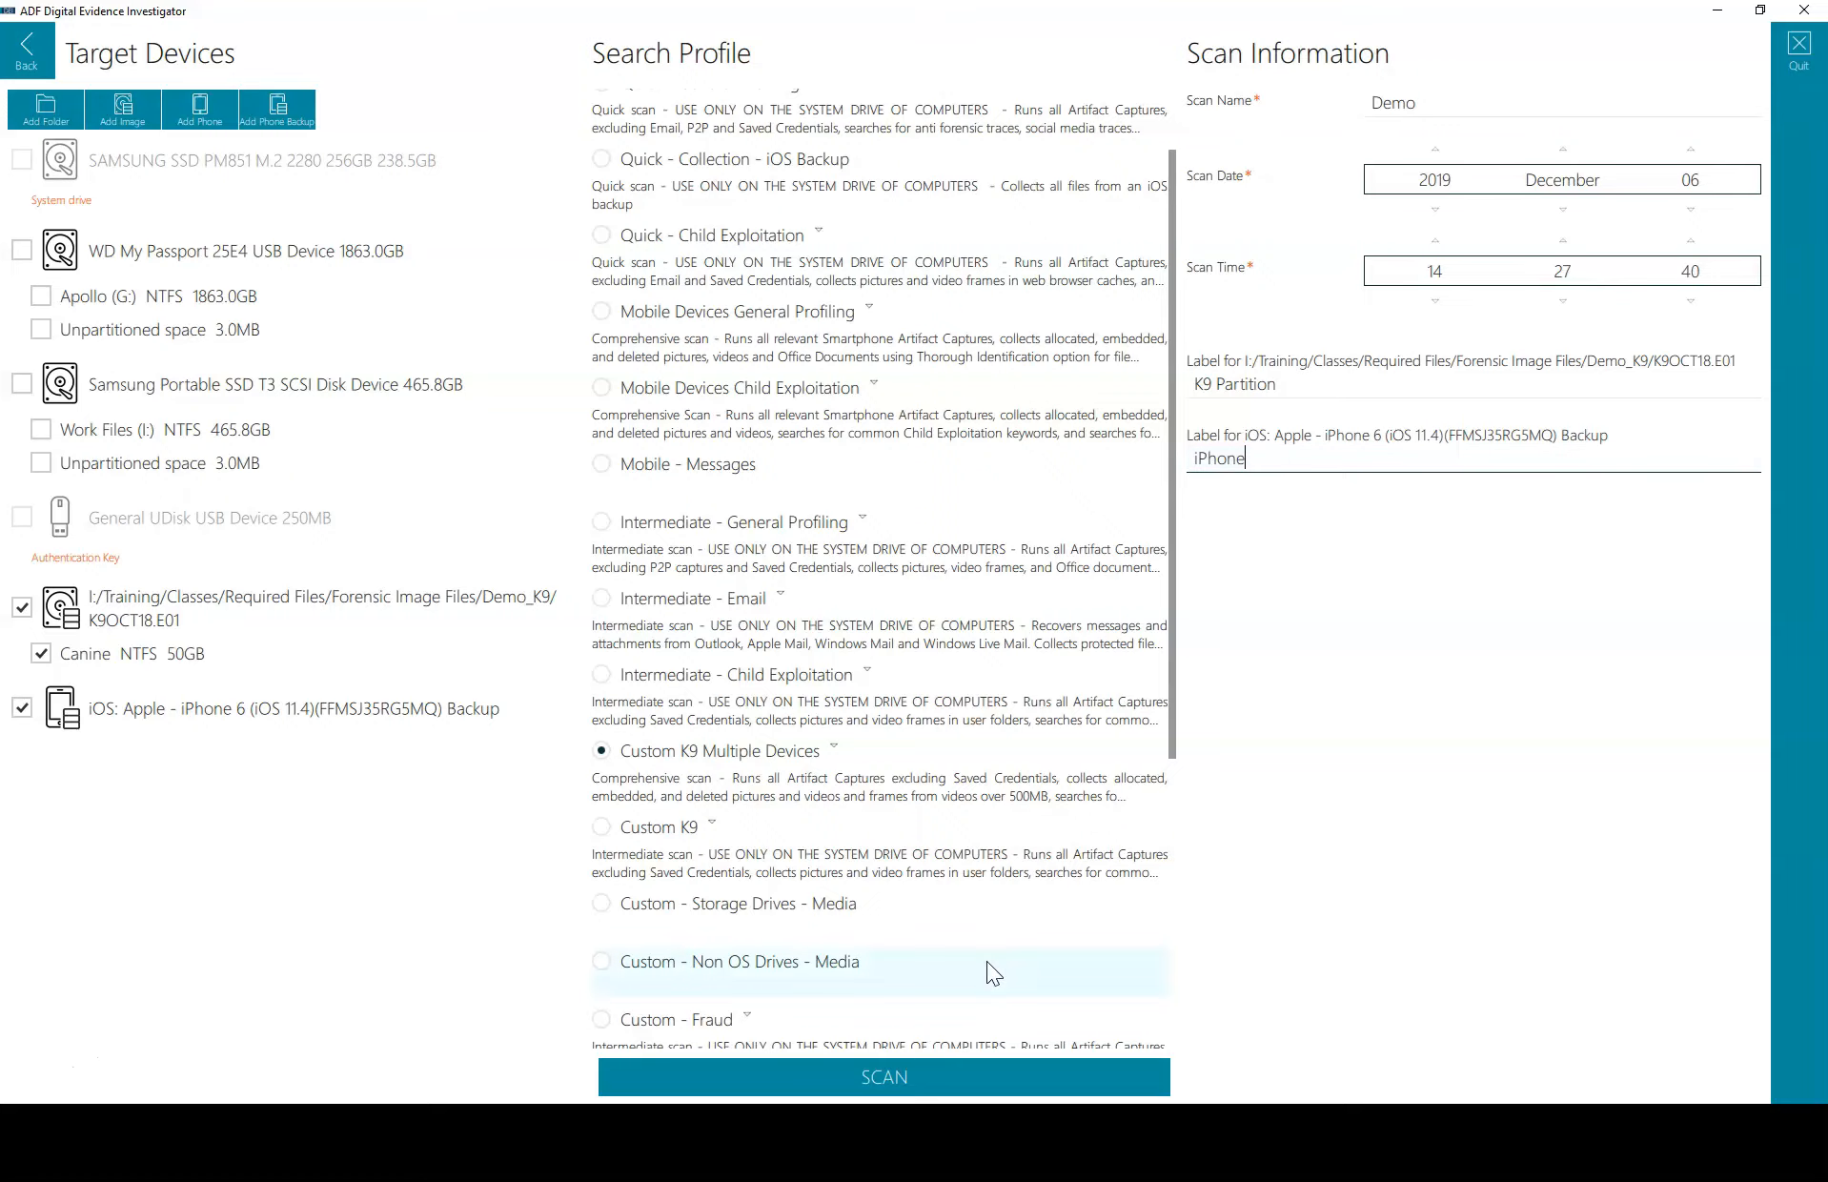
pyautogui.click(884, 1073)
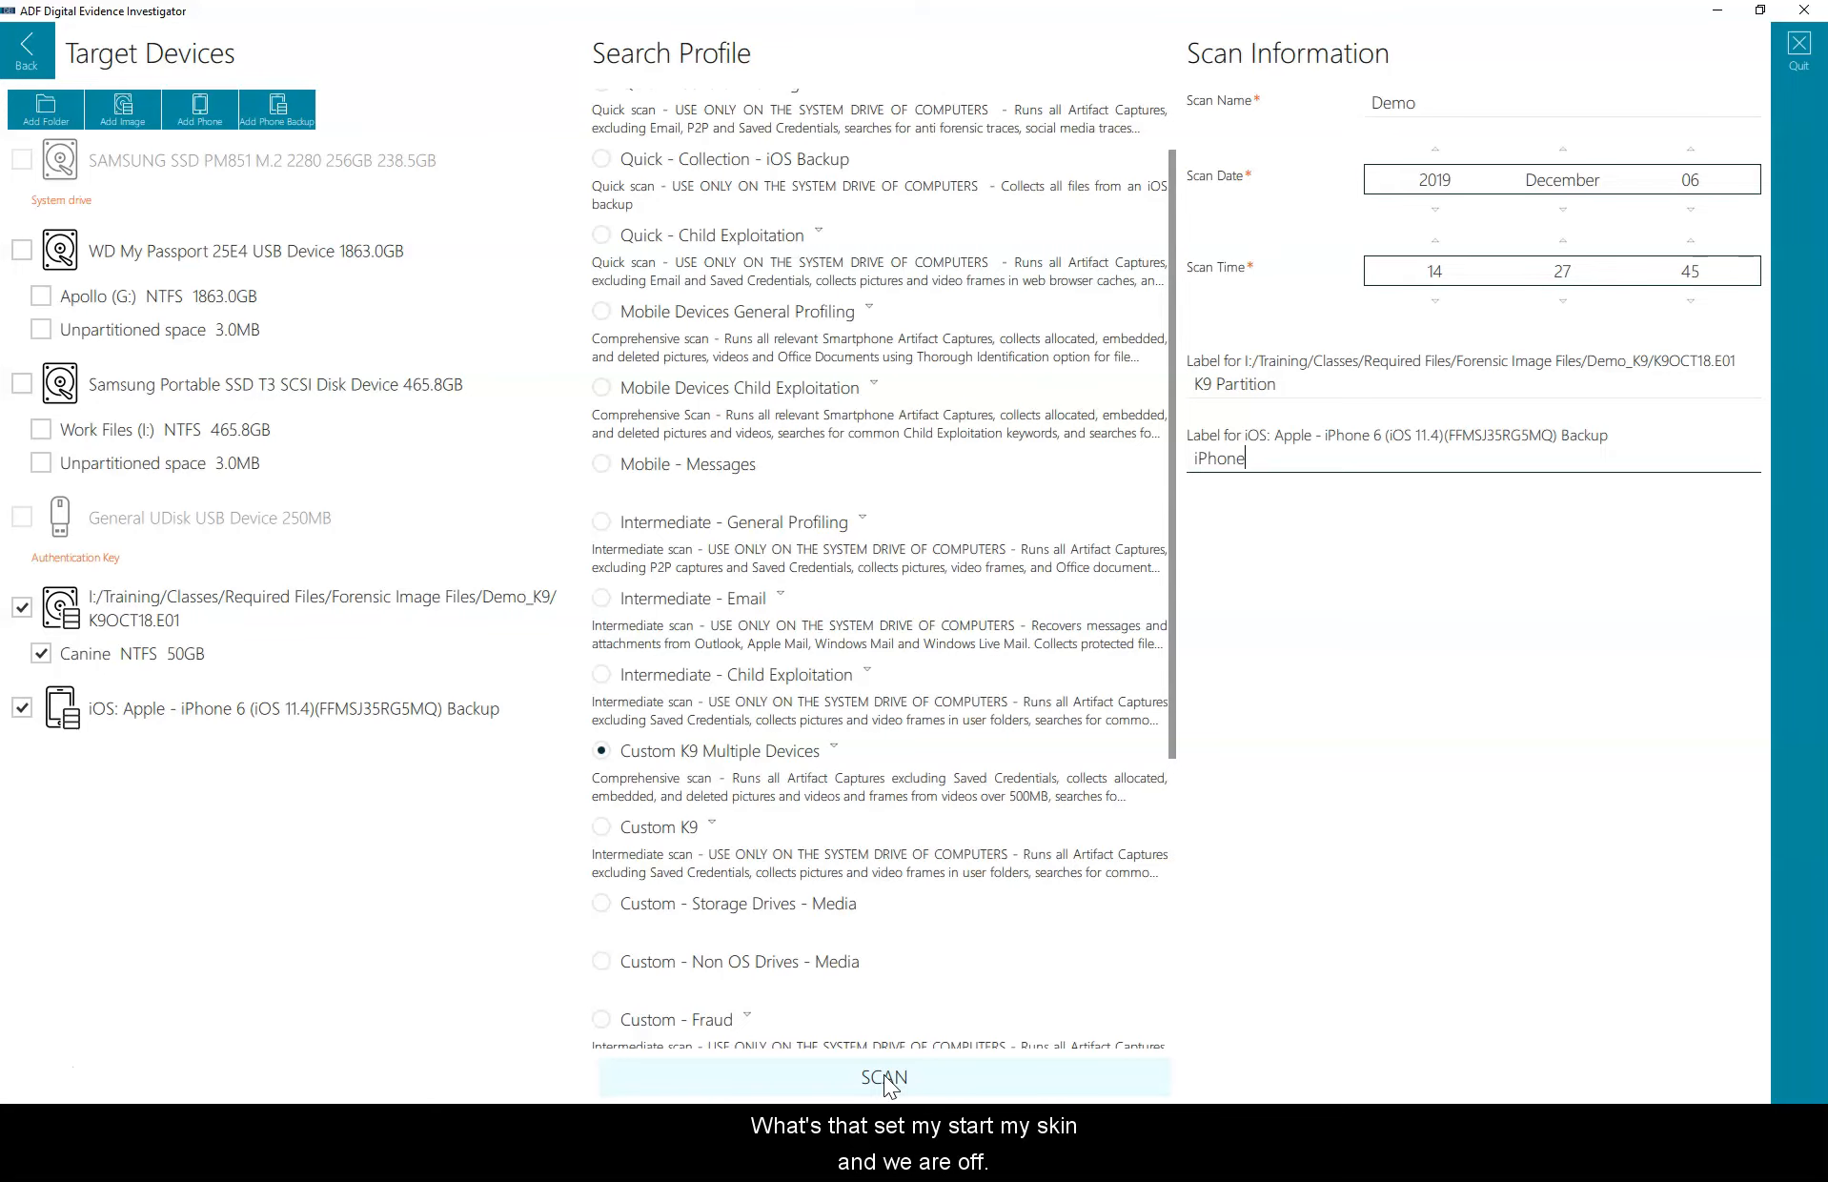
pyautogui.click(885, 1079)
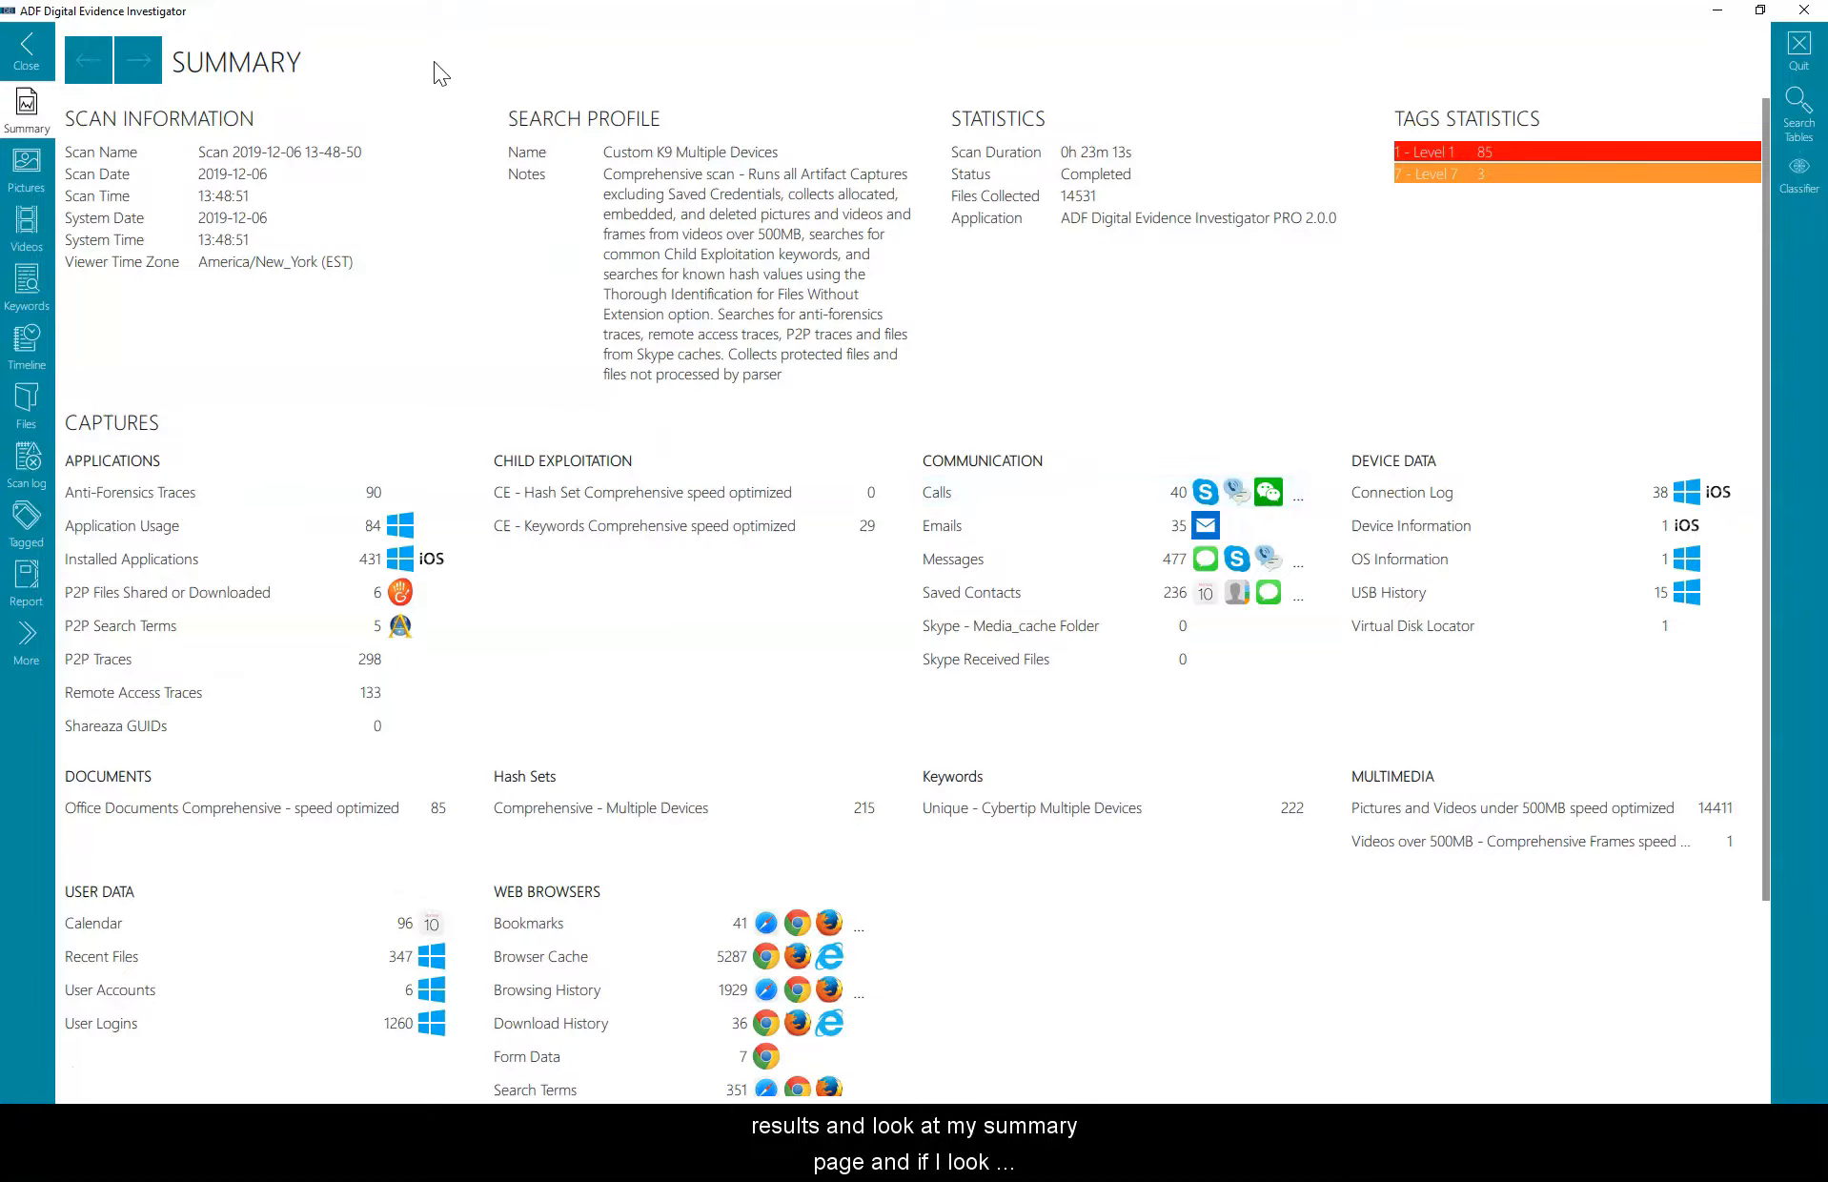
# Step: Review the completed scan's target devices, the iOS Device Information and the Windows OS Information, and return to the summary
pyautogui.scroll(-3, 489, 467)
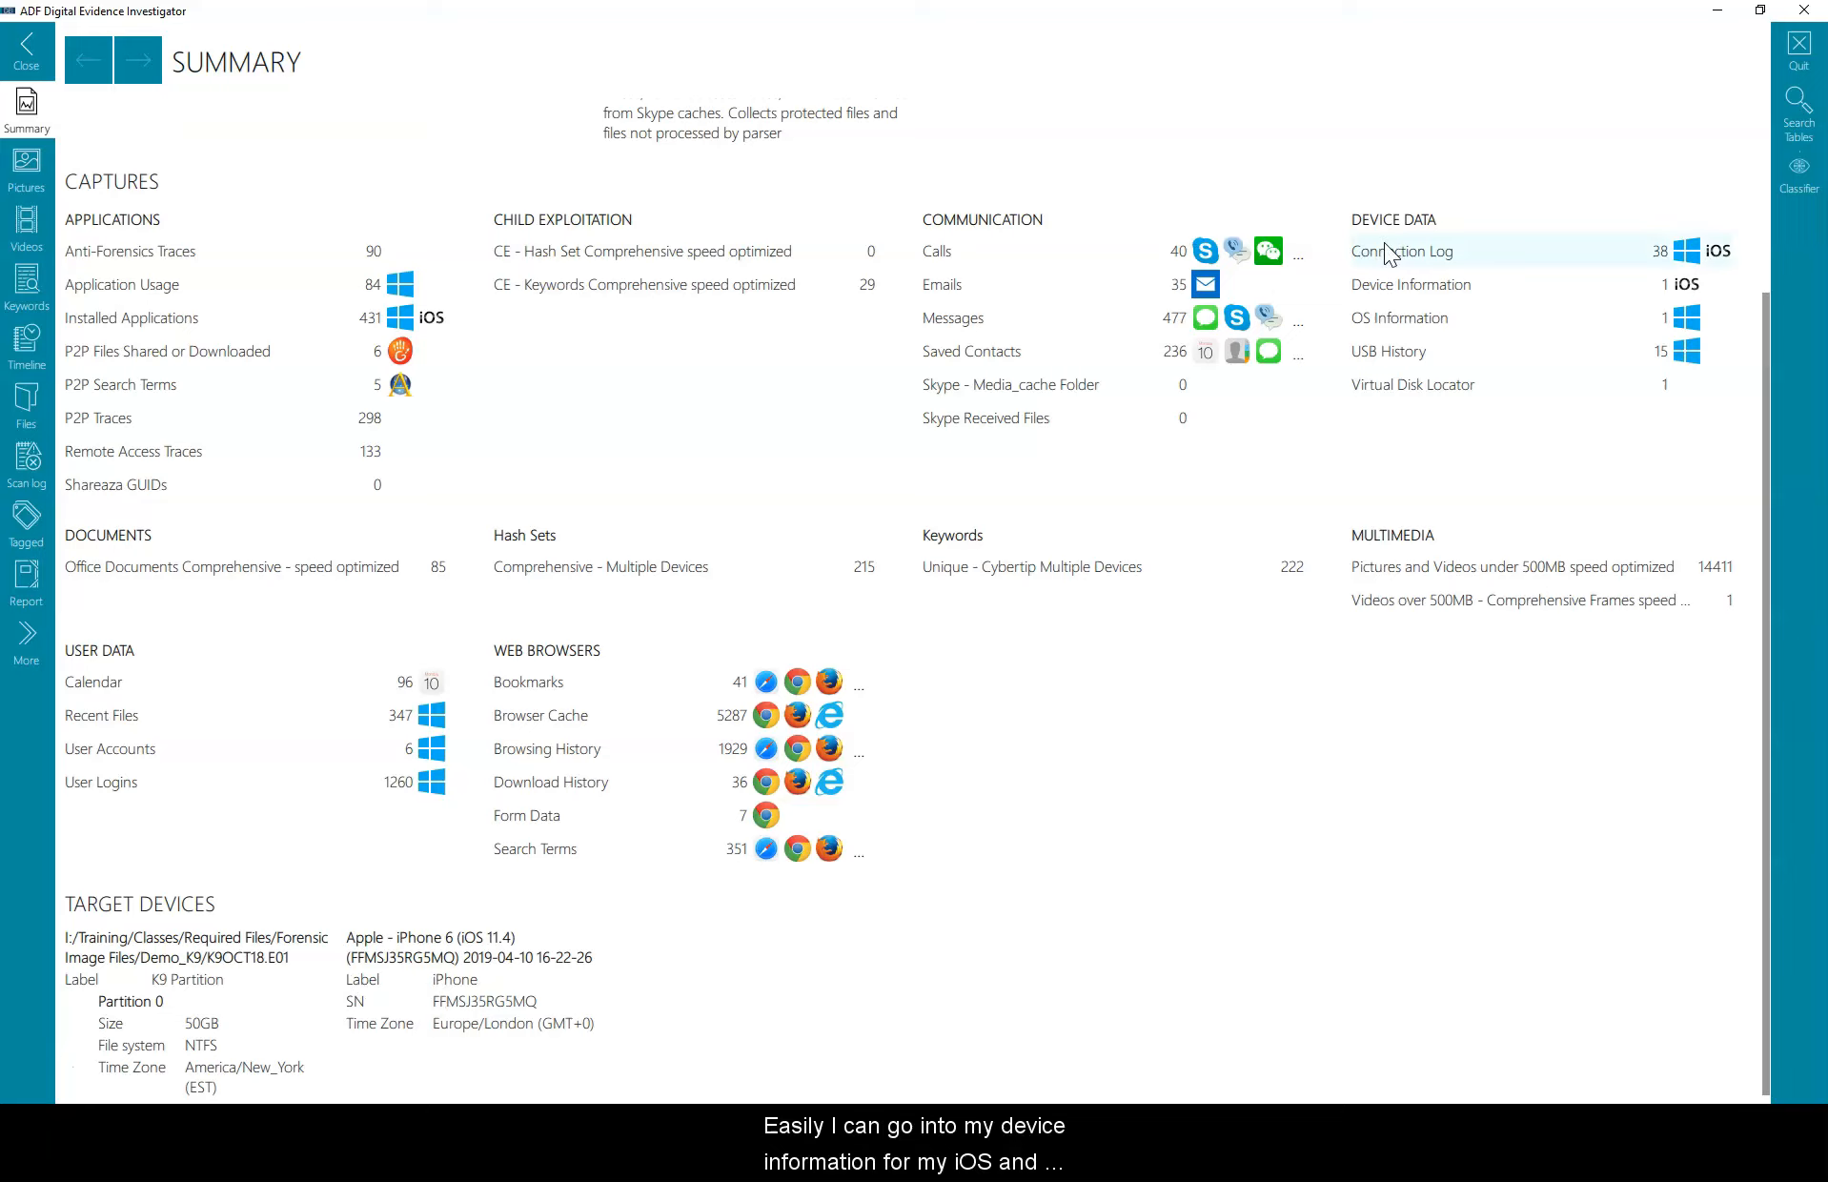
pyautogui.click(1385, 286)
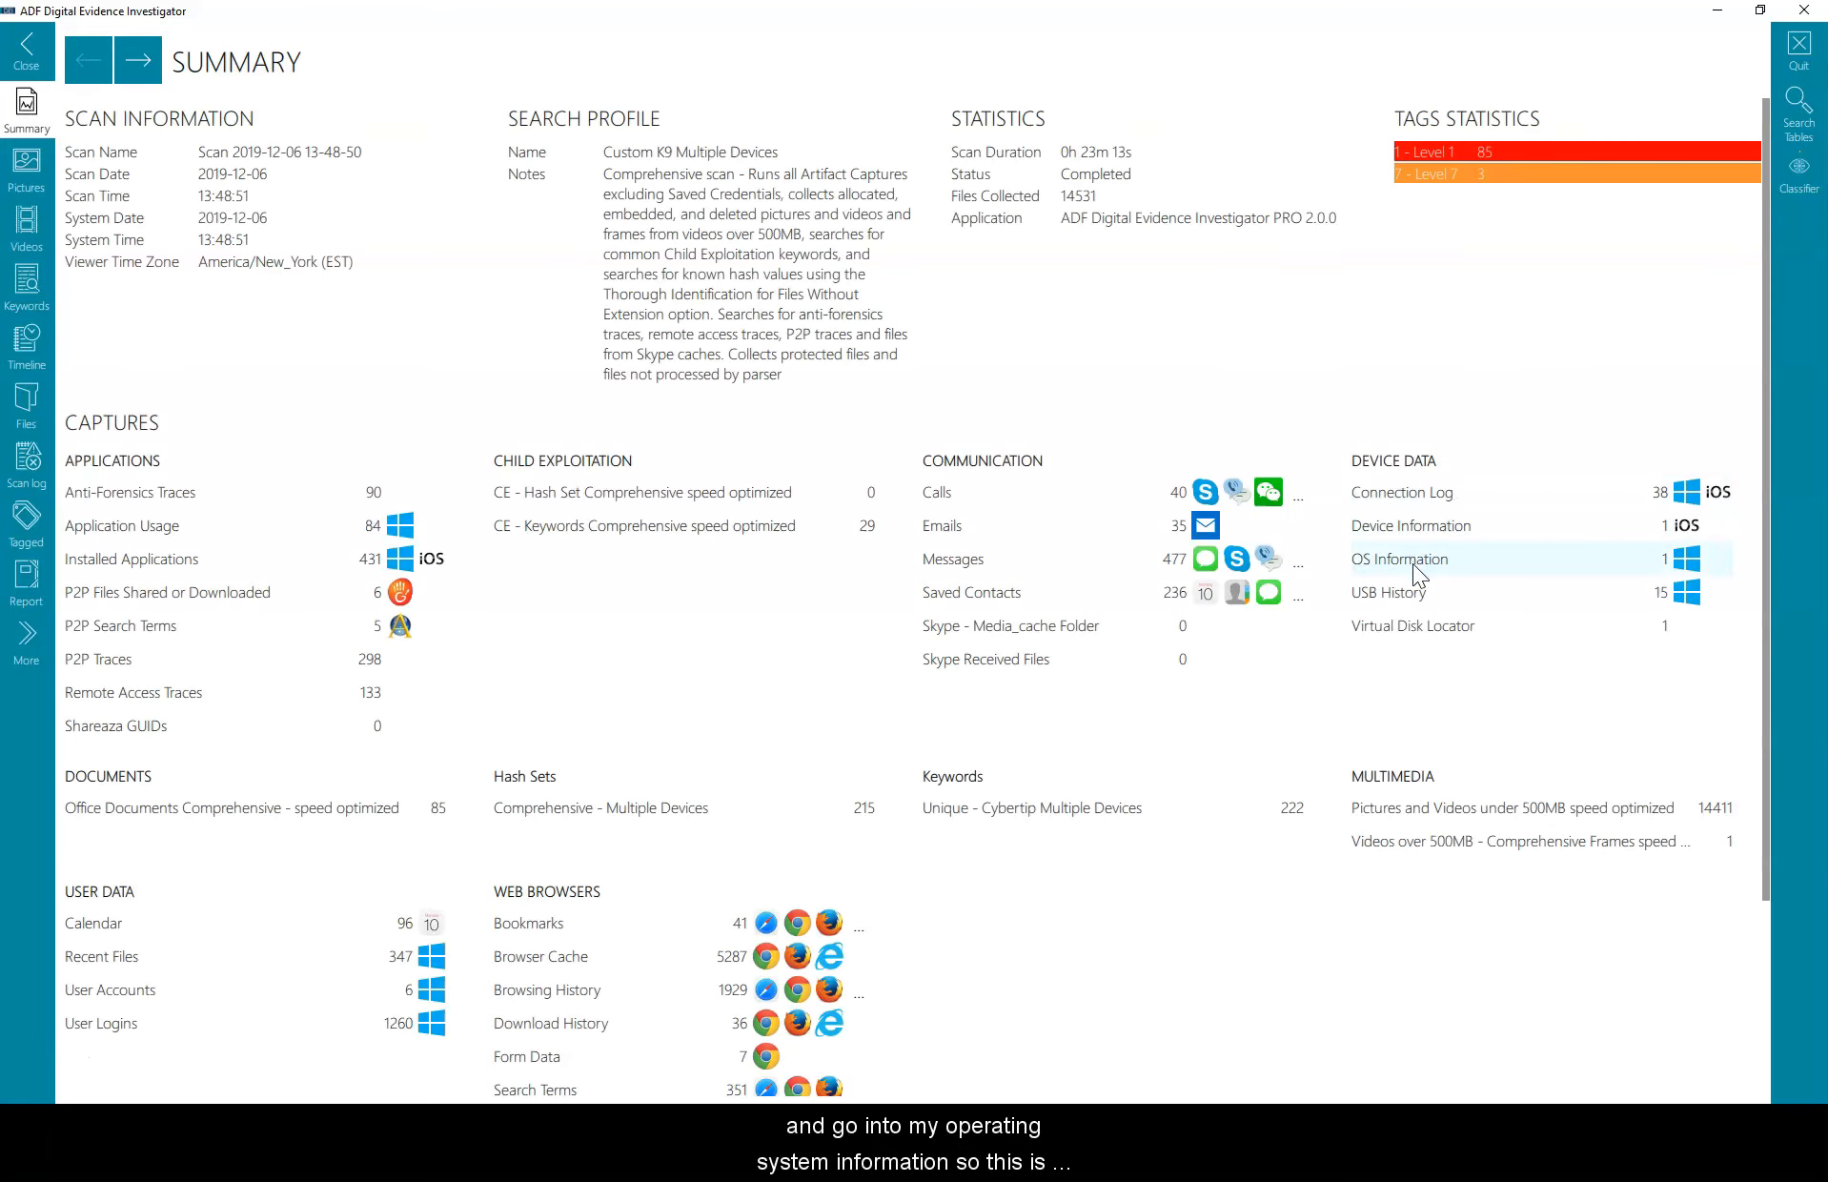
pyautogui.click(1412, 562)
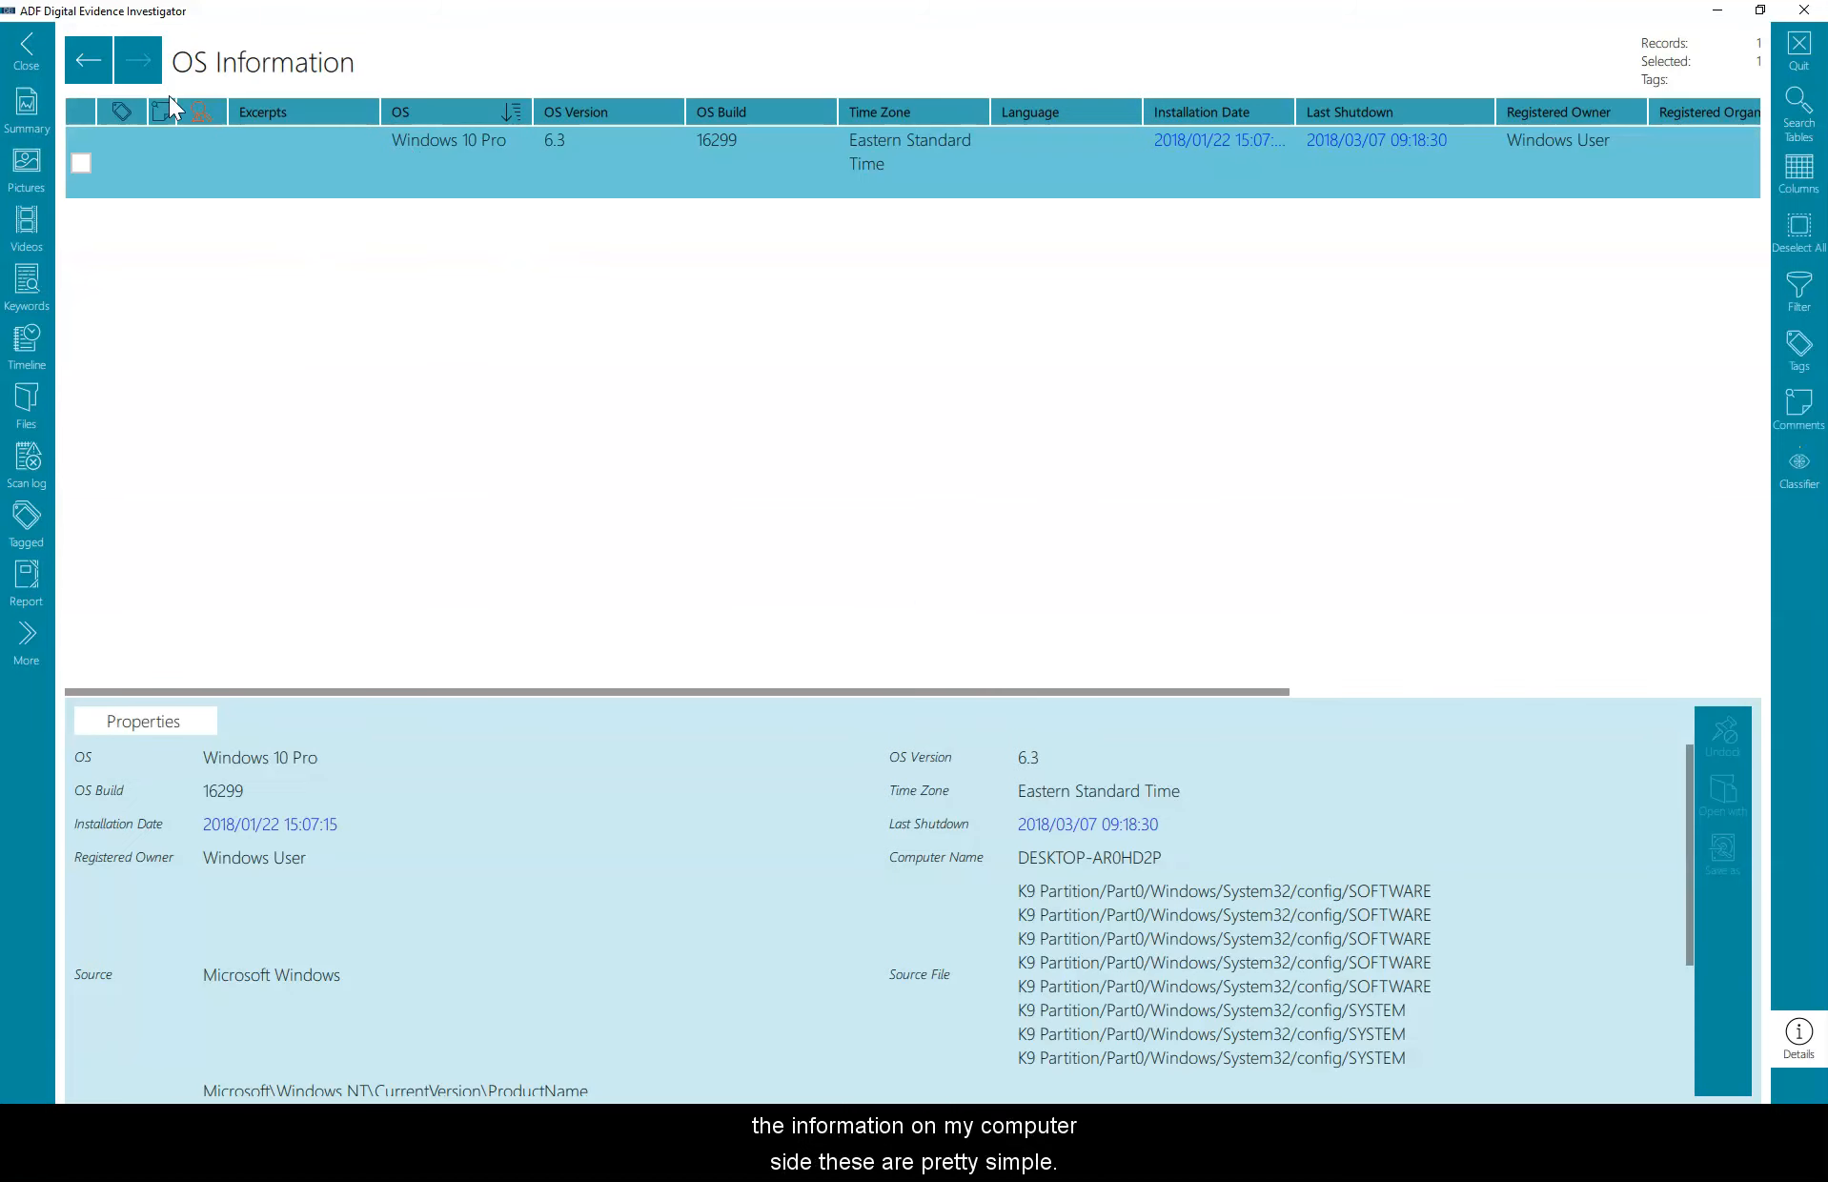
pyautogui.click(94, 67)
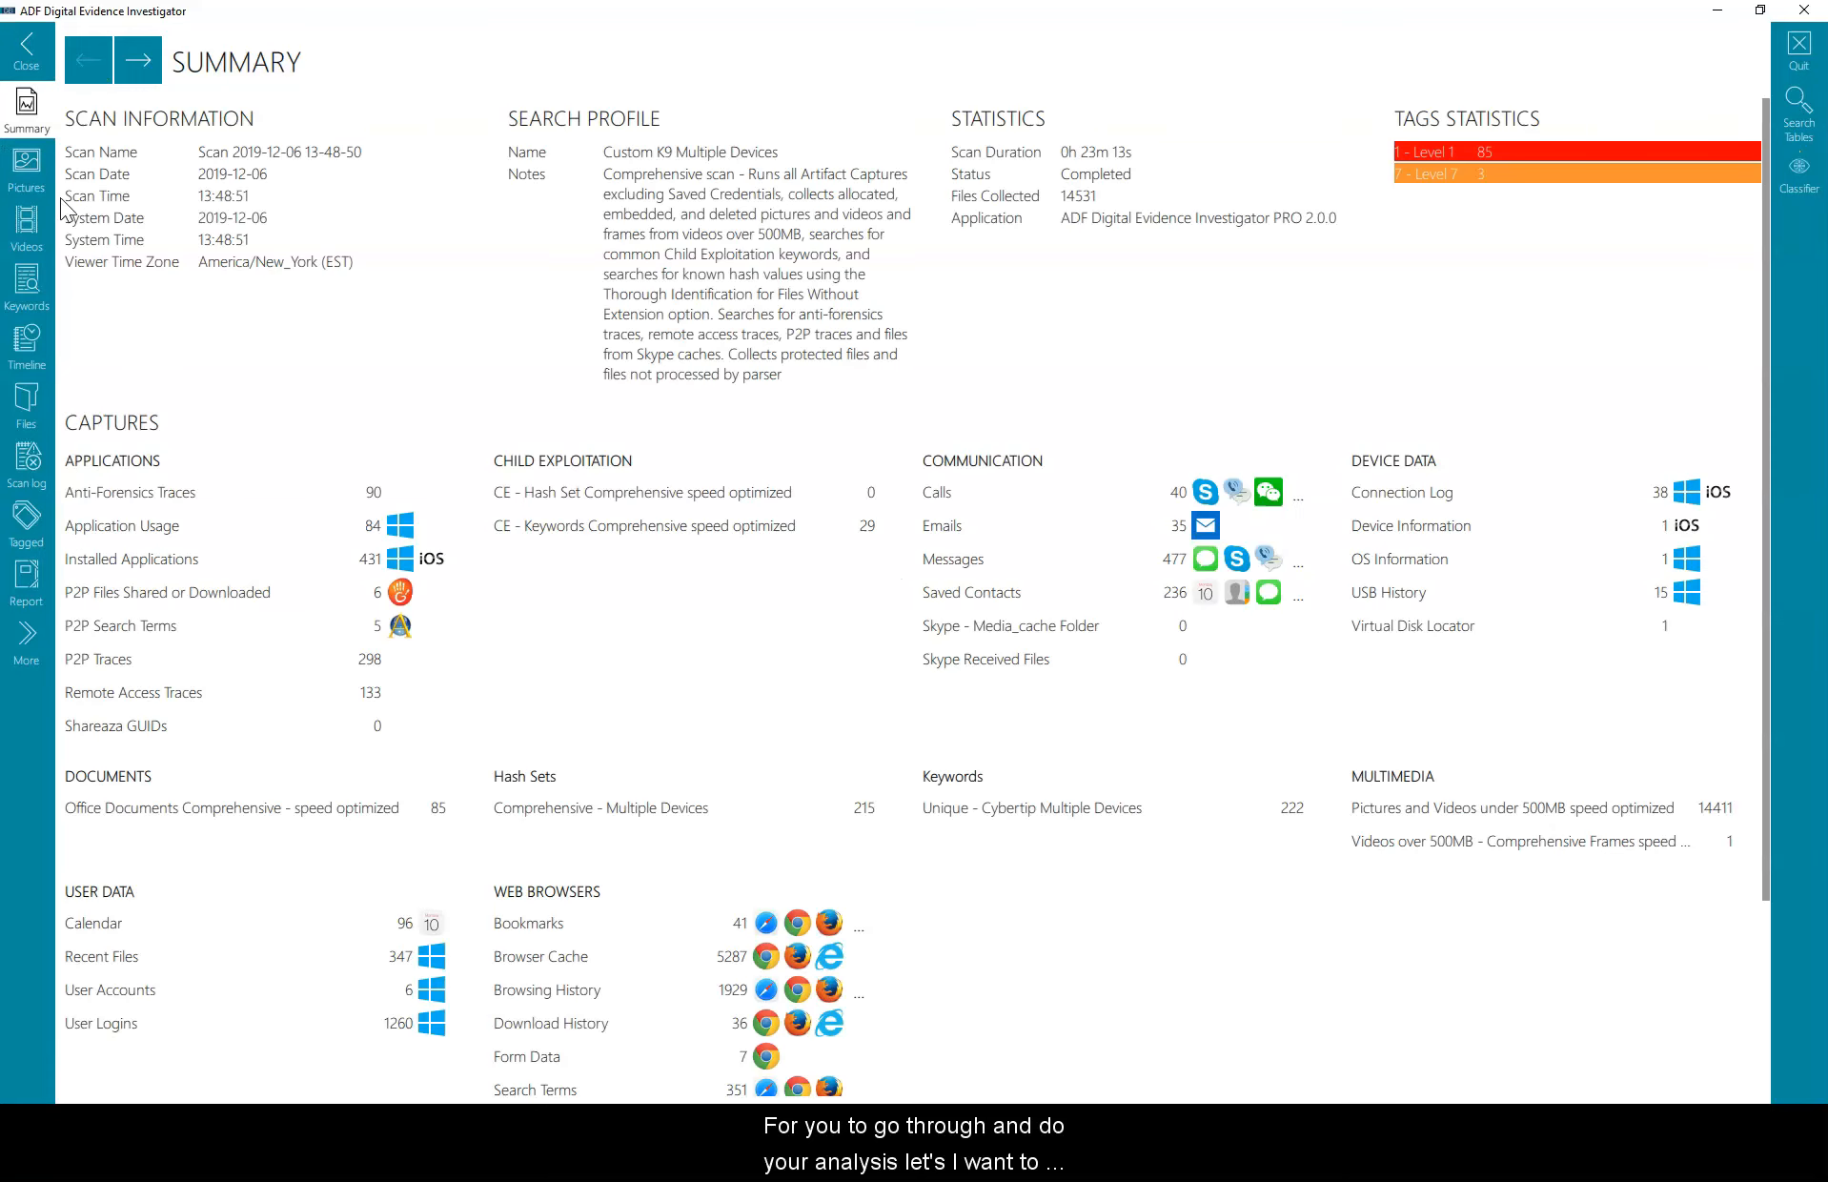
# Step: Open the collected pictures, remove the hash deduplication filter, and filter them by path to show only the iPhone images
pyautogui.click(31, 183)
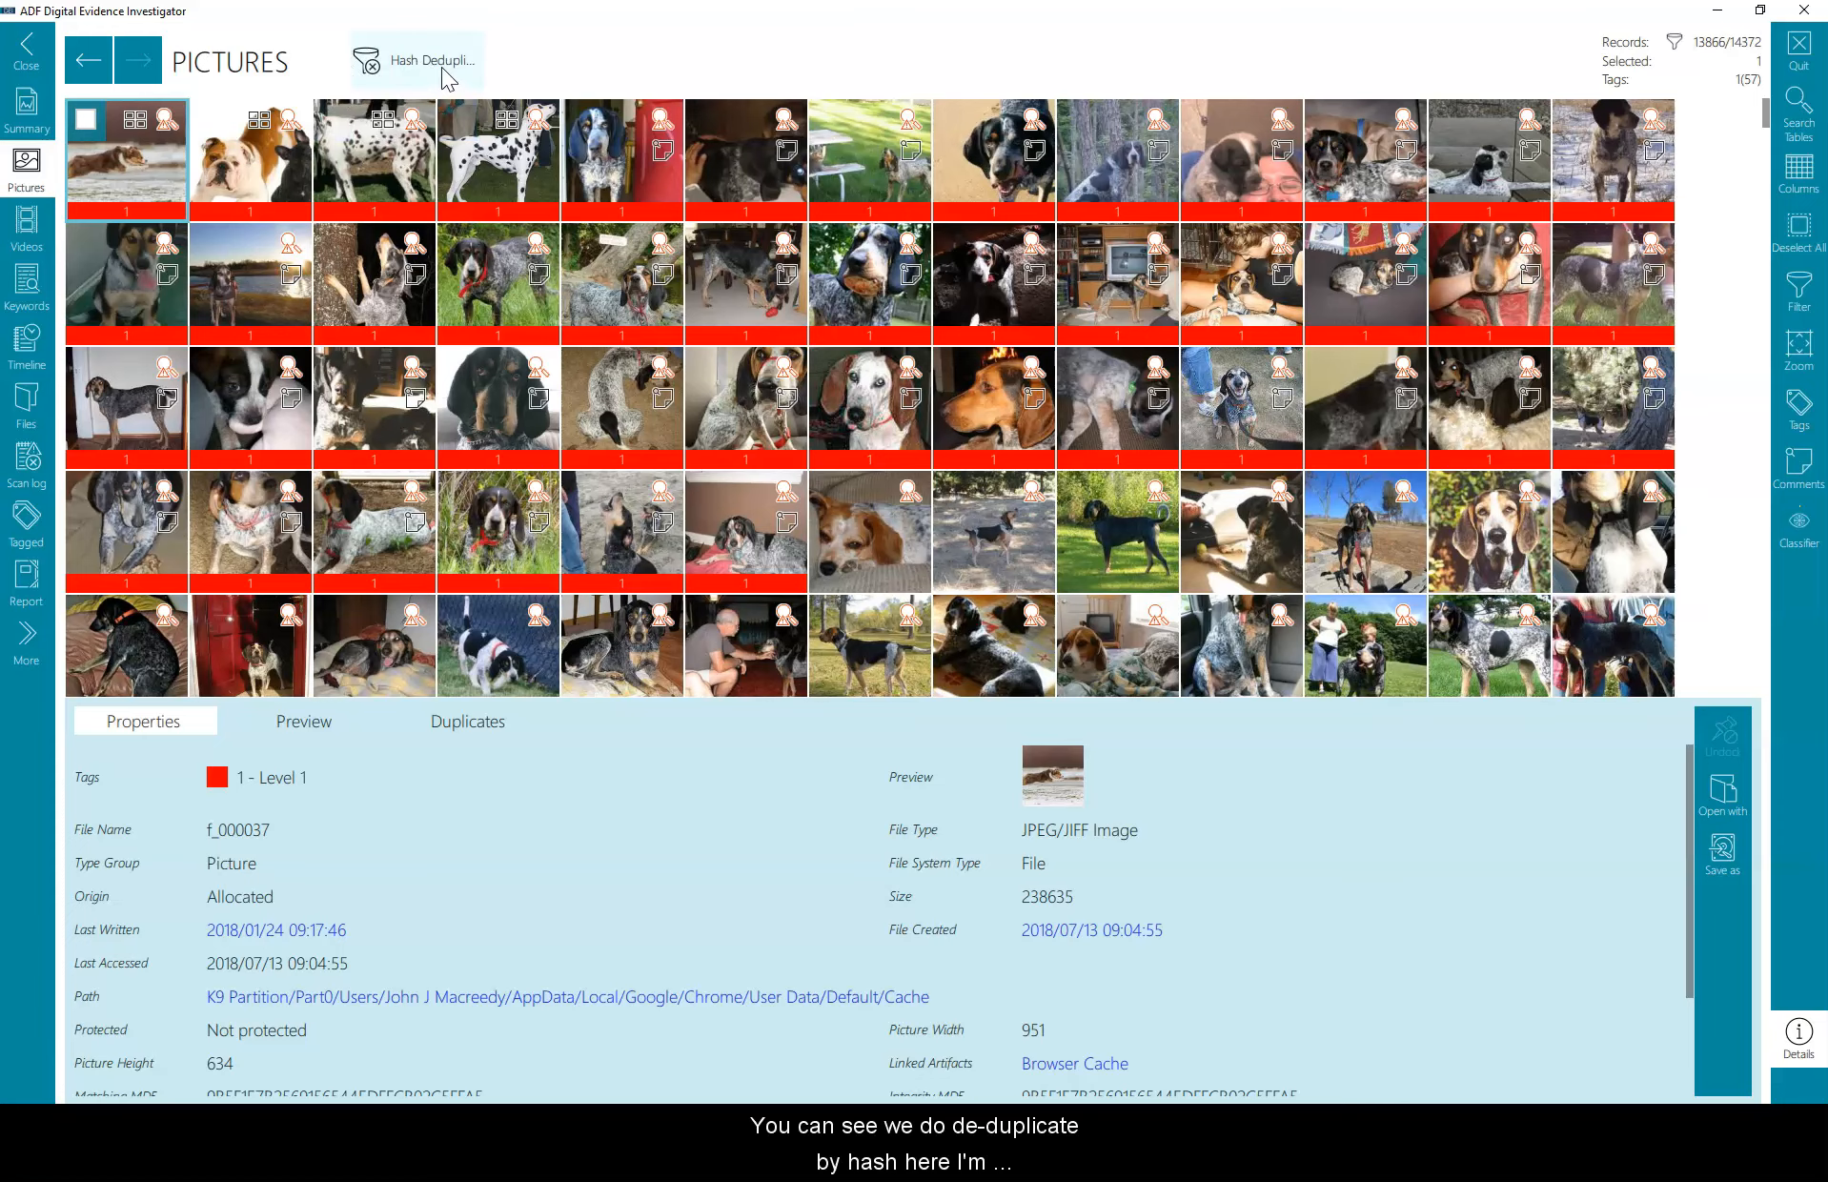
pyautogui.click(375, 76)
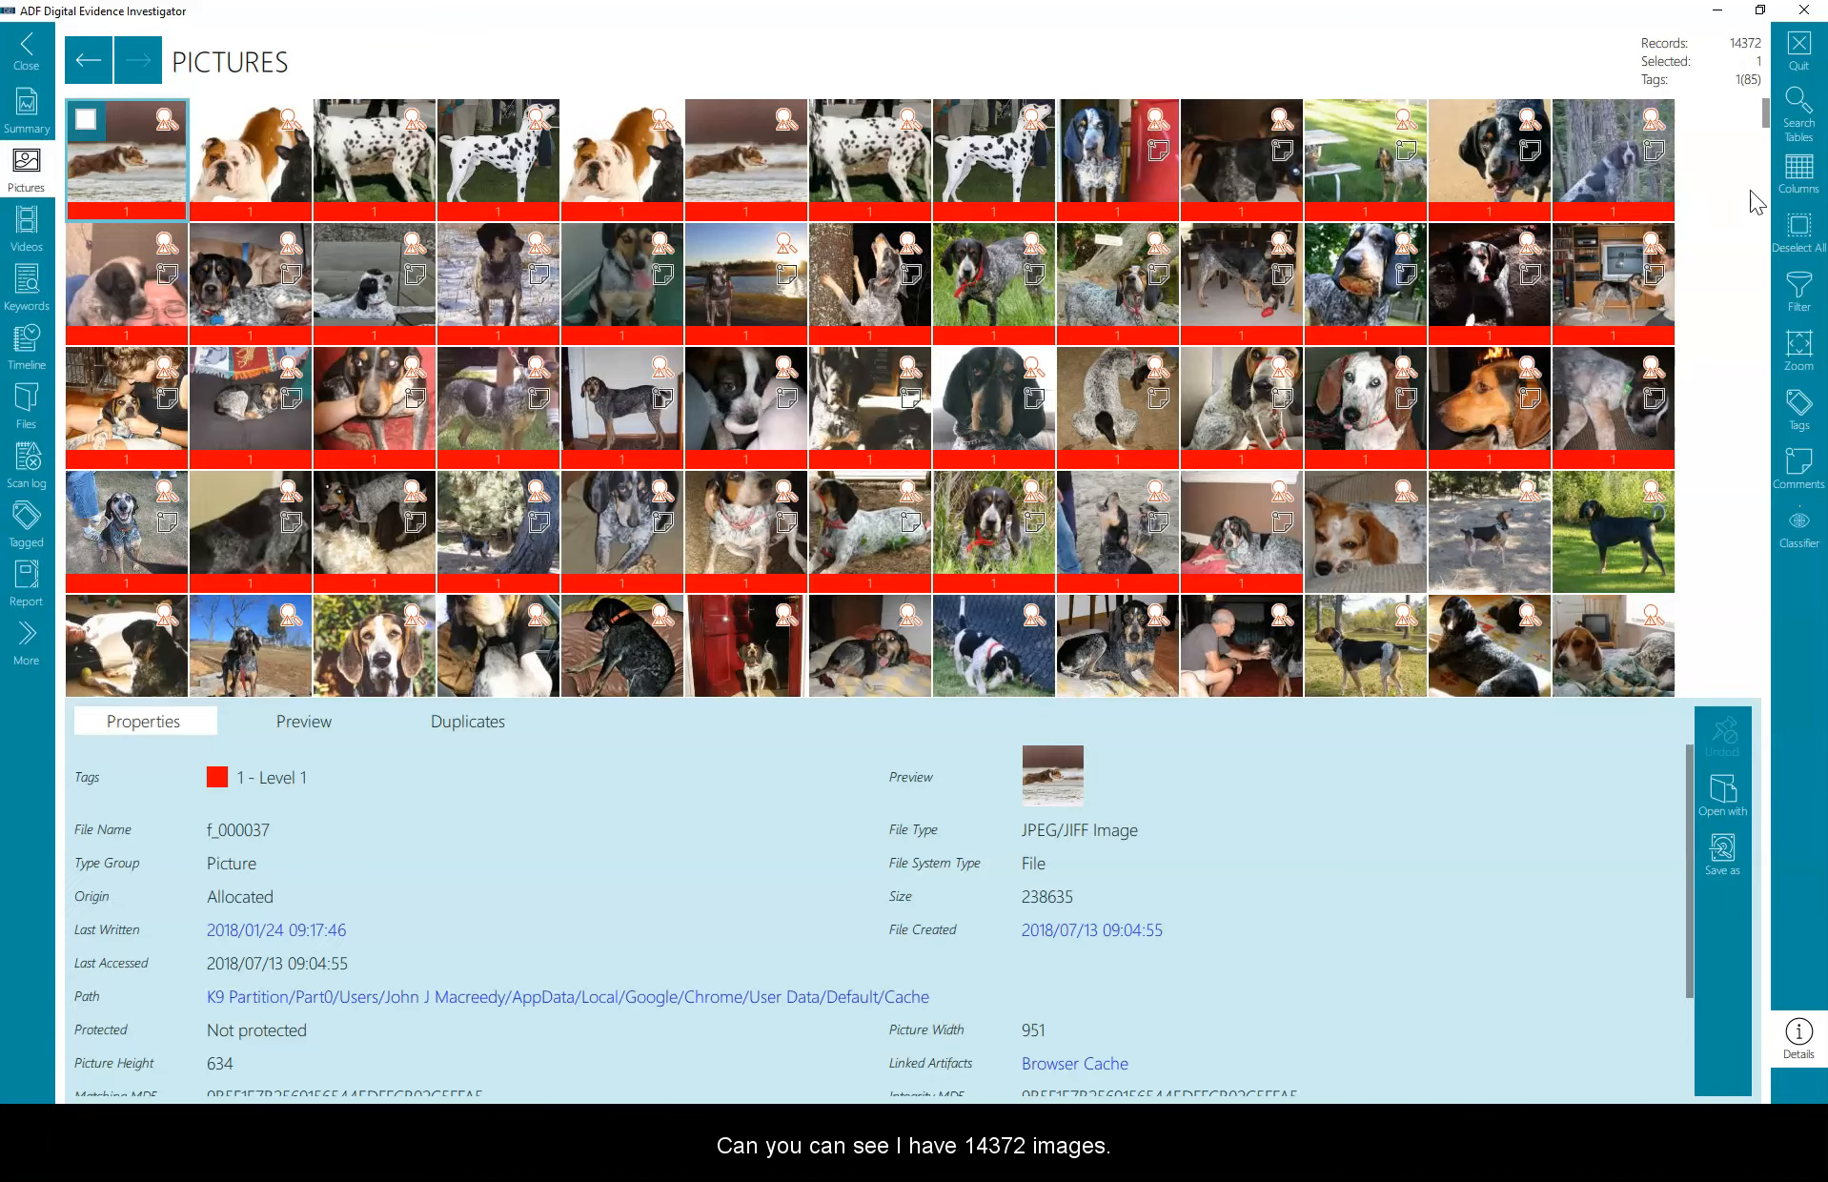
pyautogui.click(1807, 307)
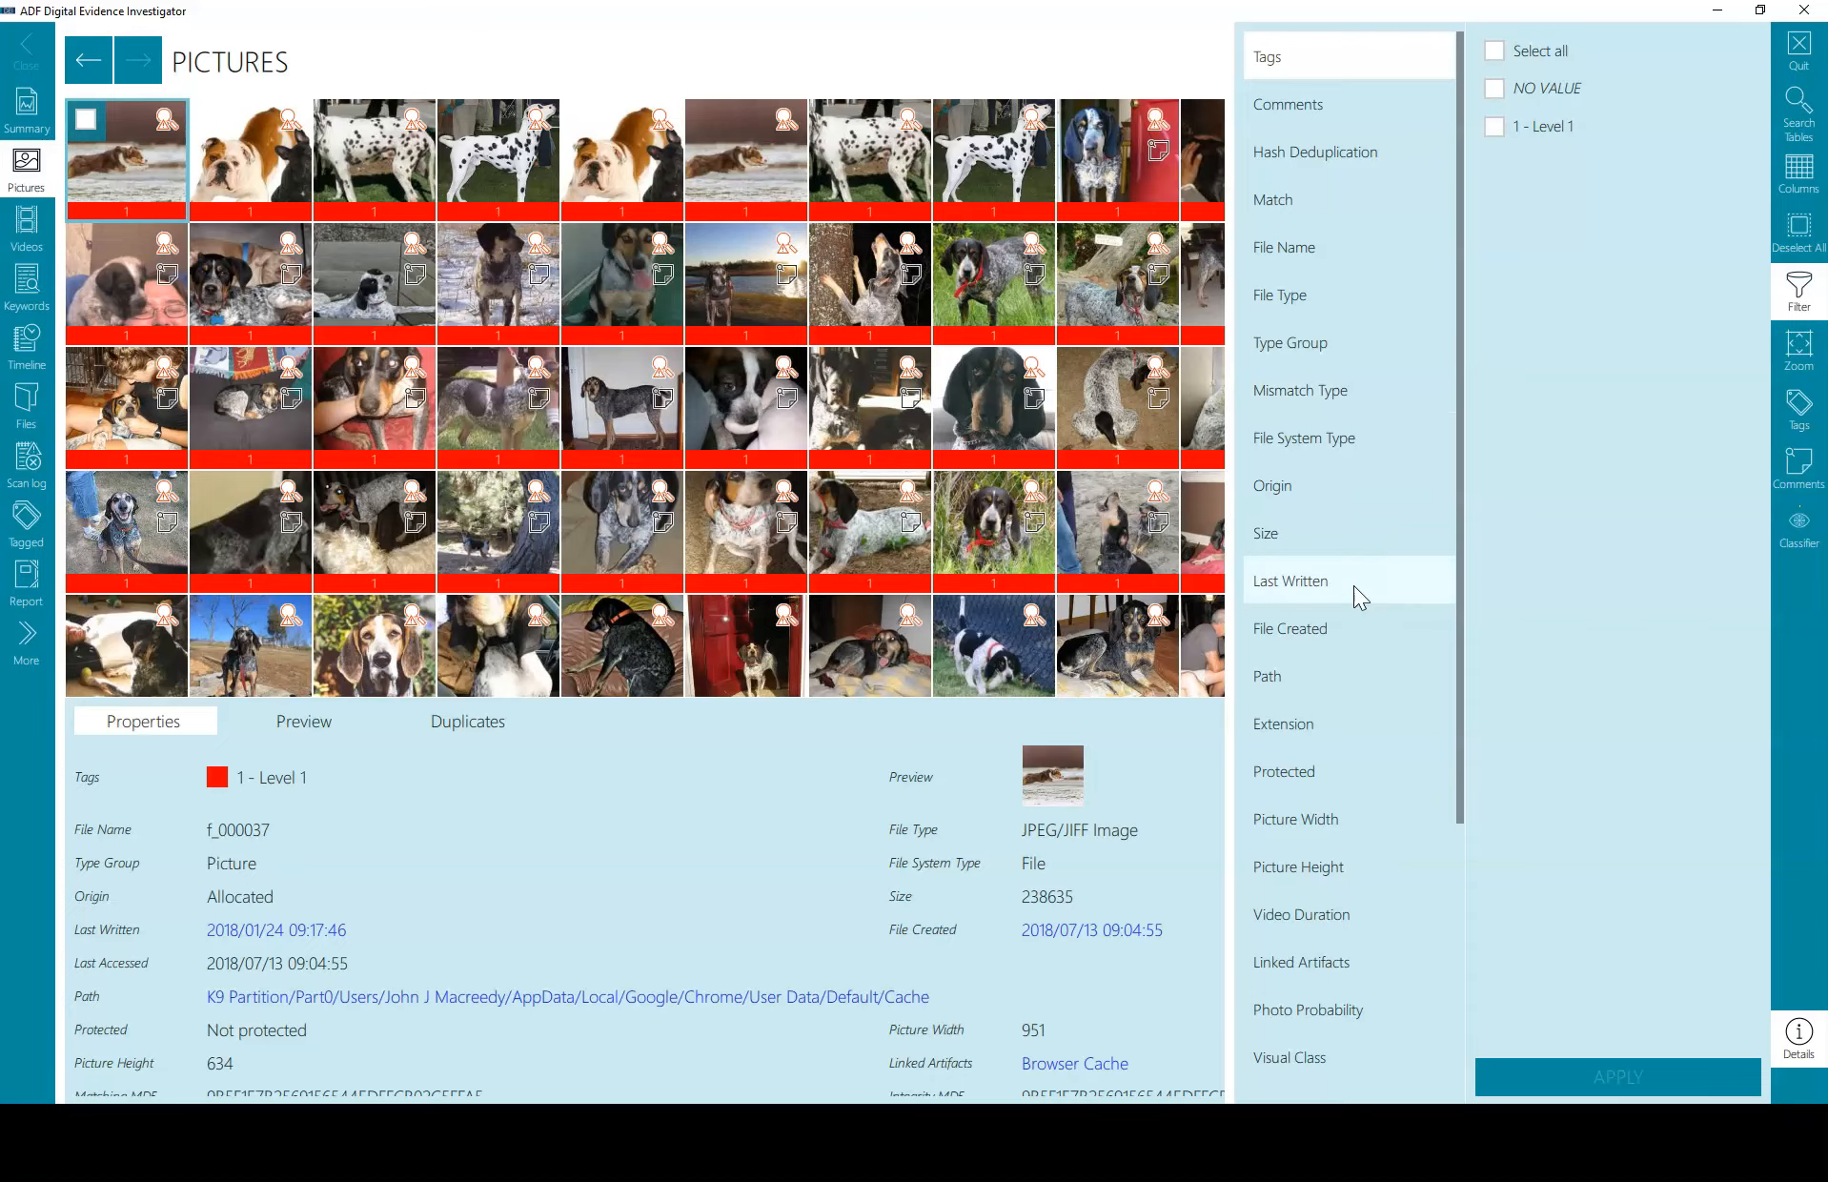
pyautogui.click(1297, 676)
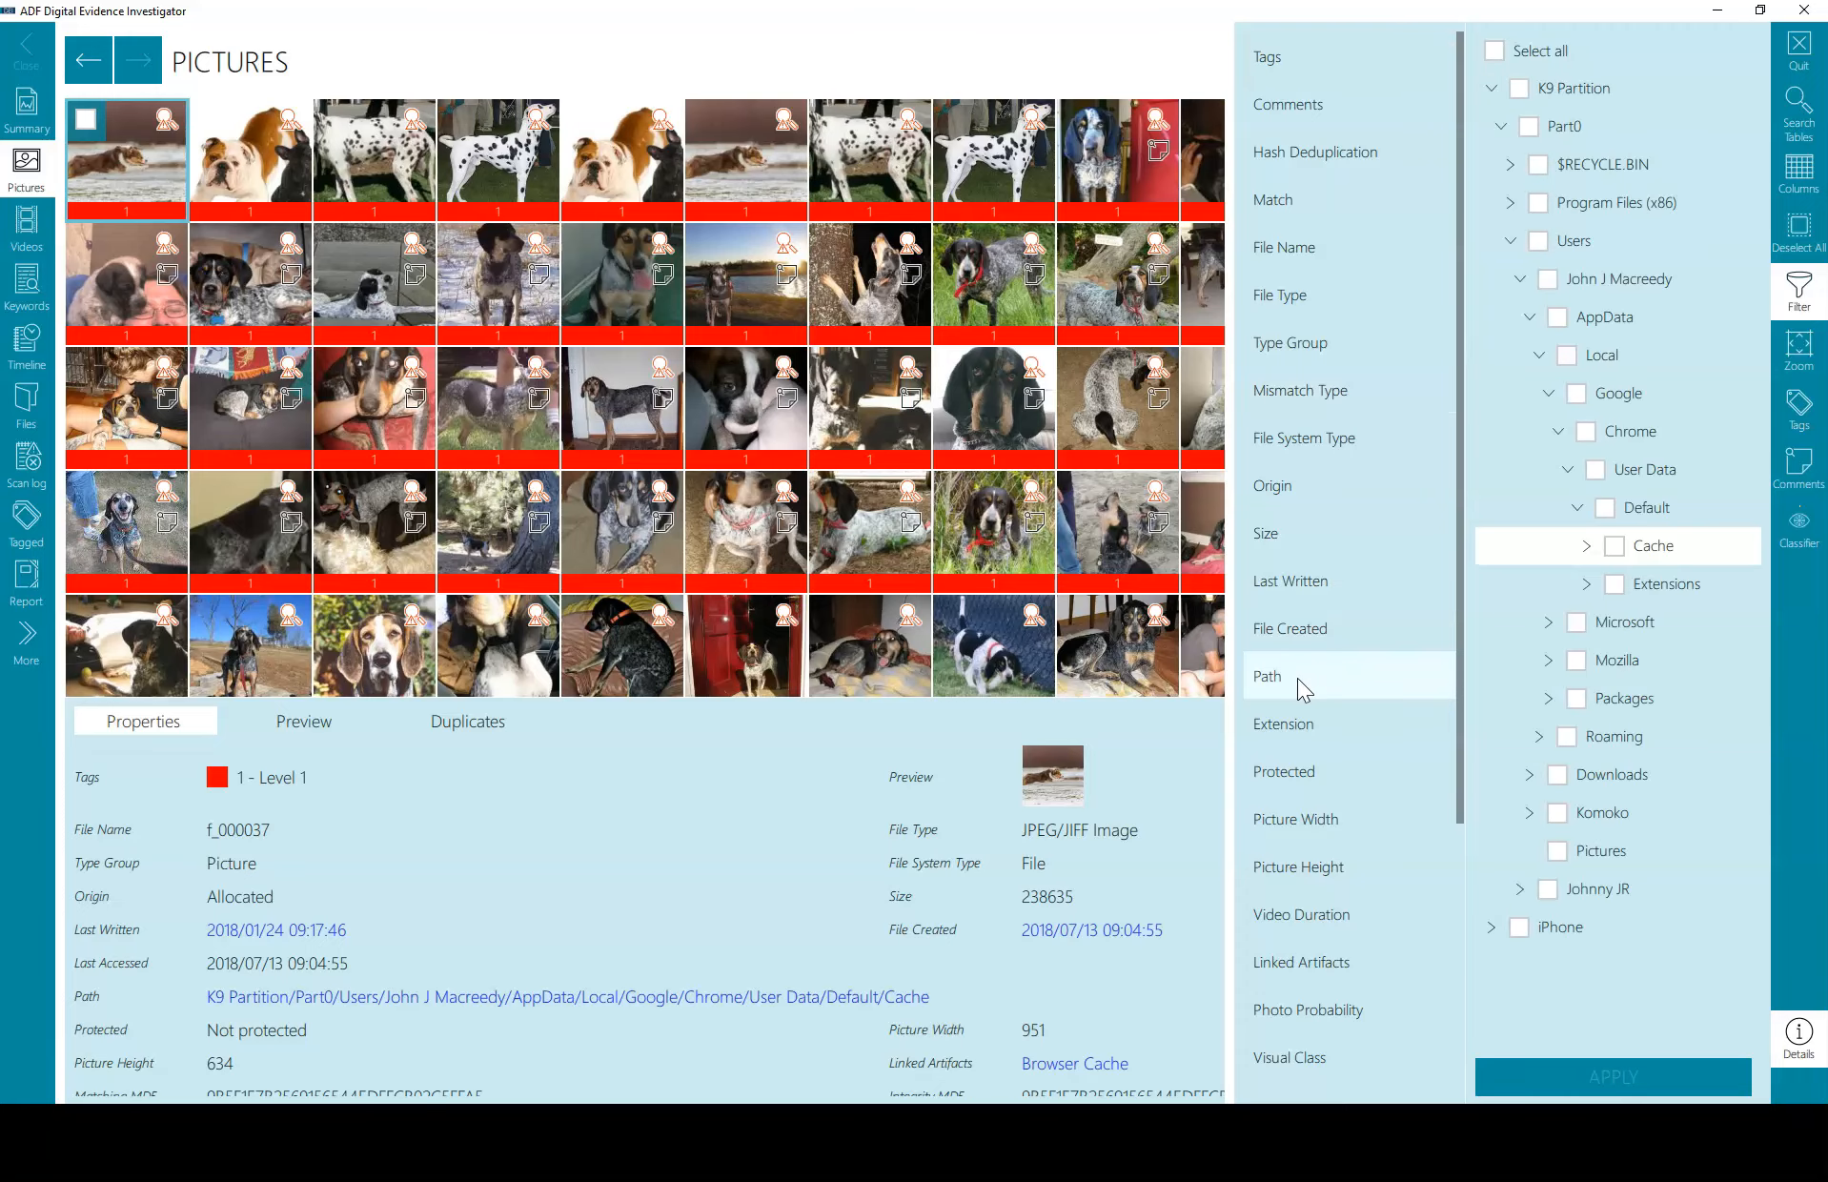
pyautogui.click(1494, 89)
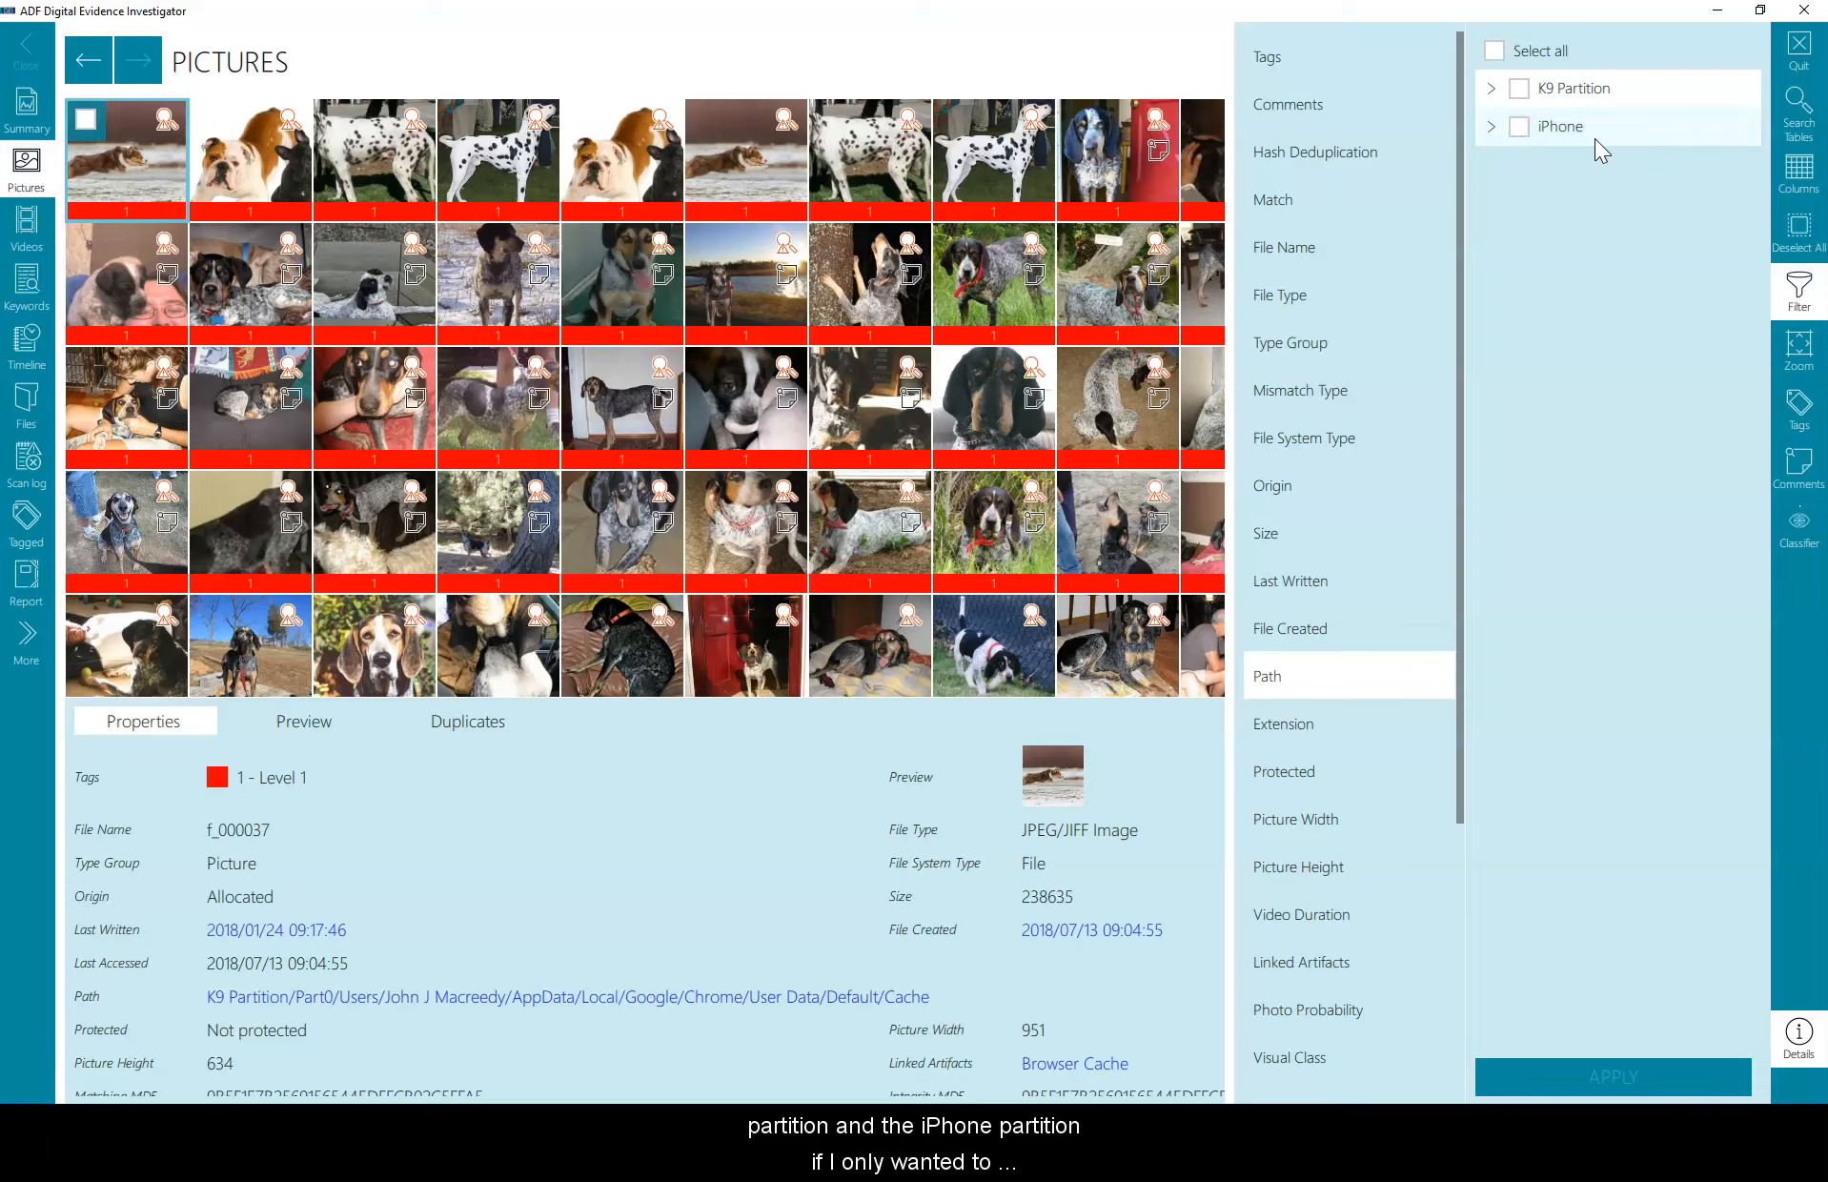
pyautogui.click(1519, 128)
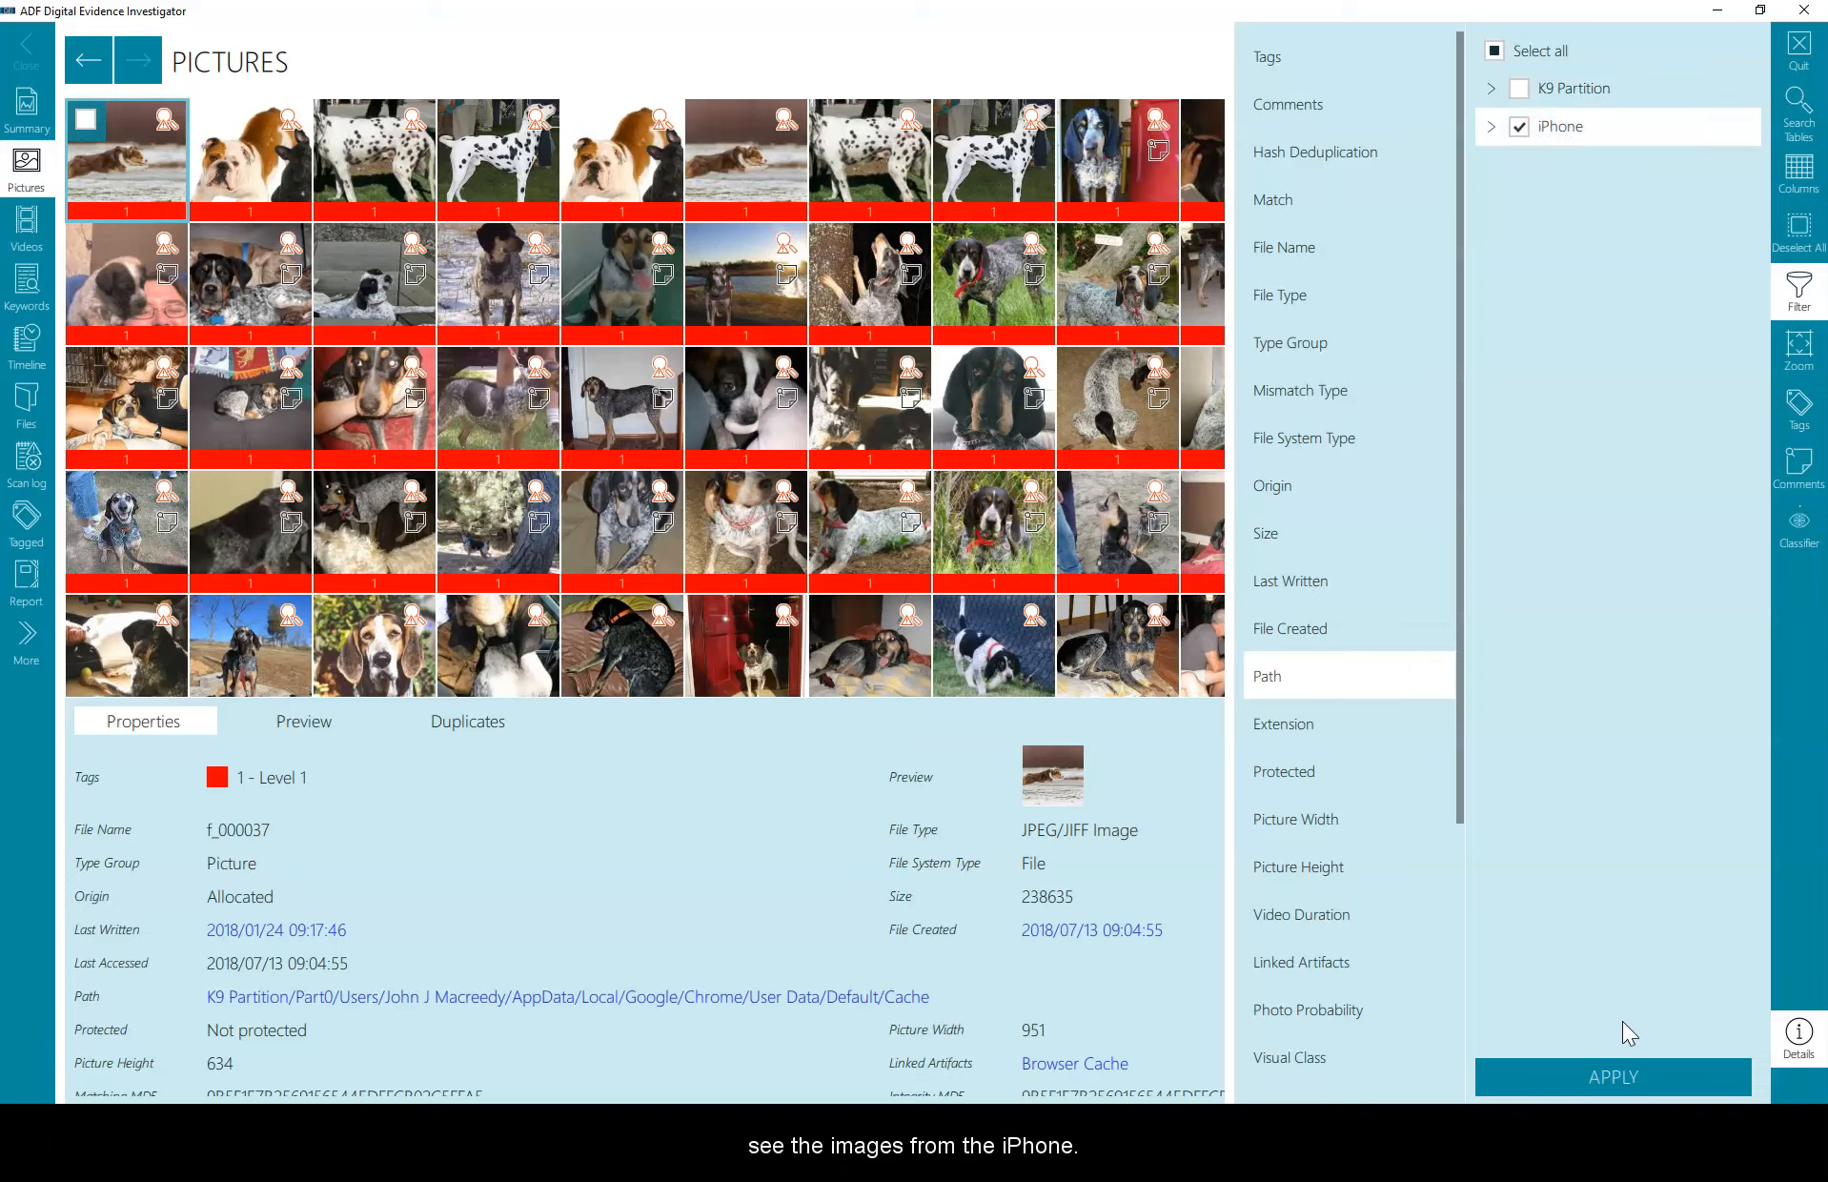
pyautogui.click(1613, 1079)
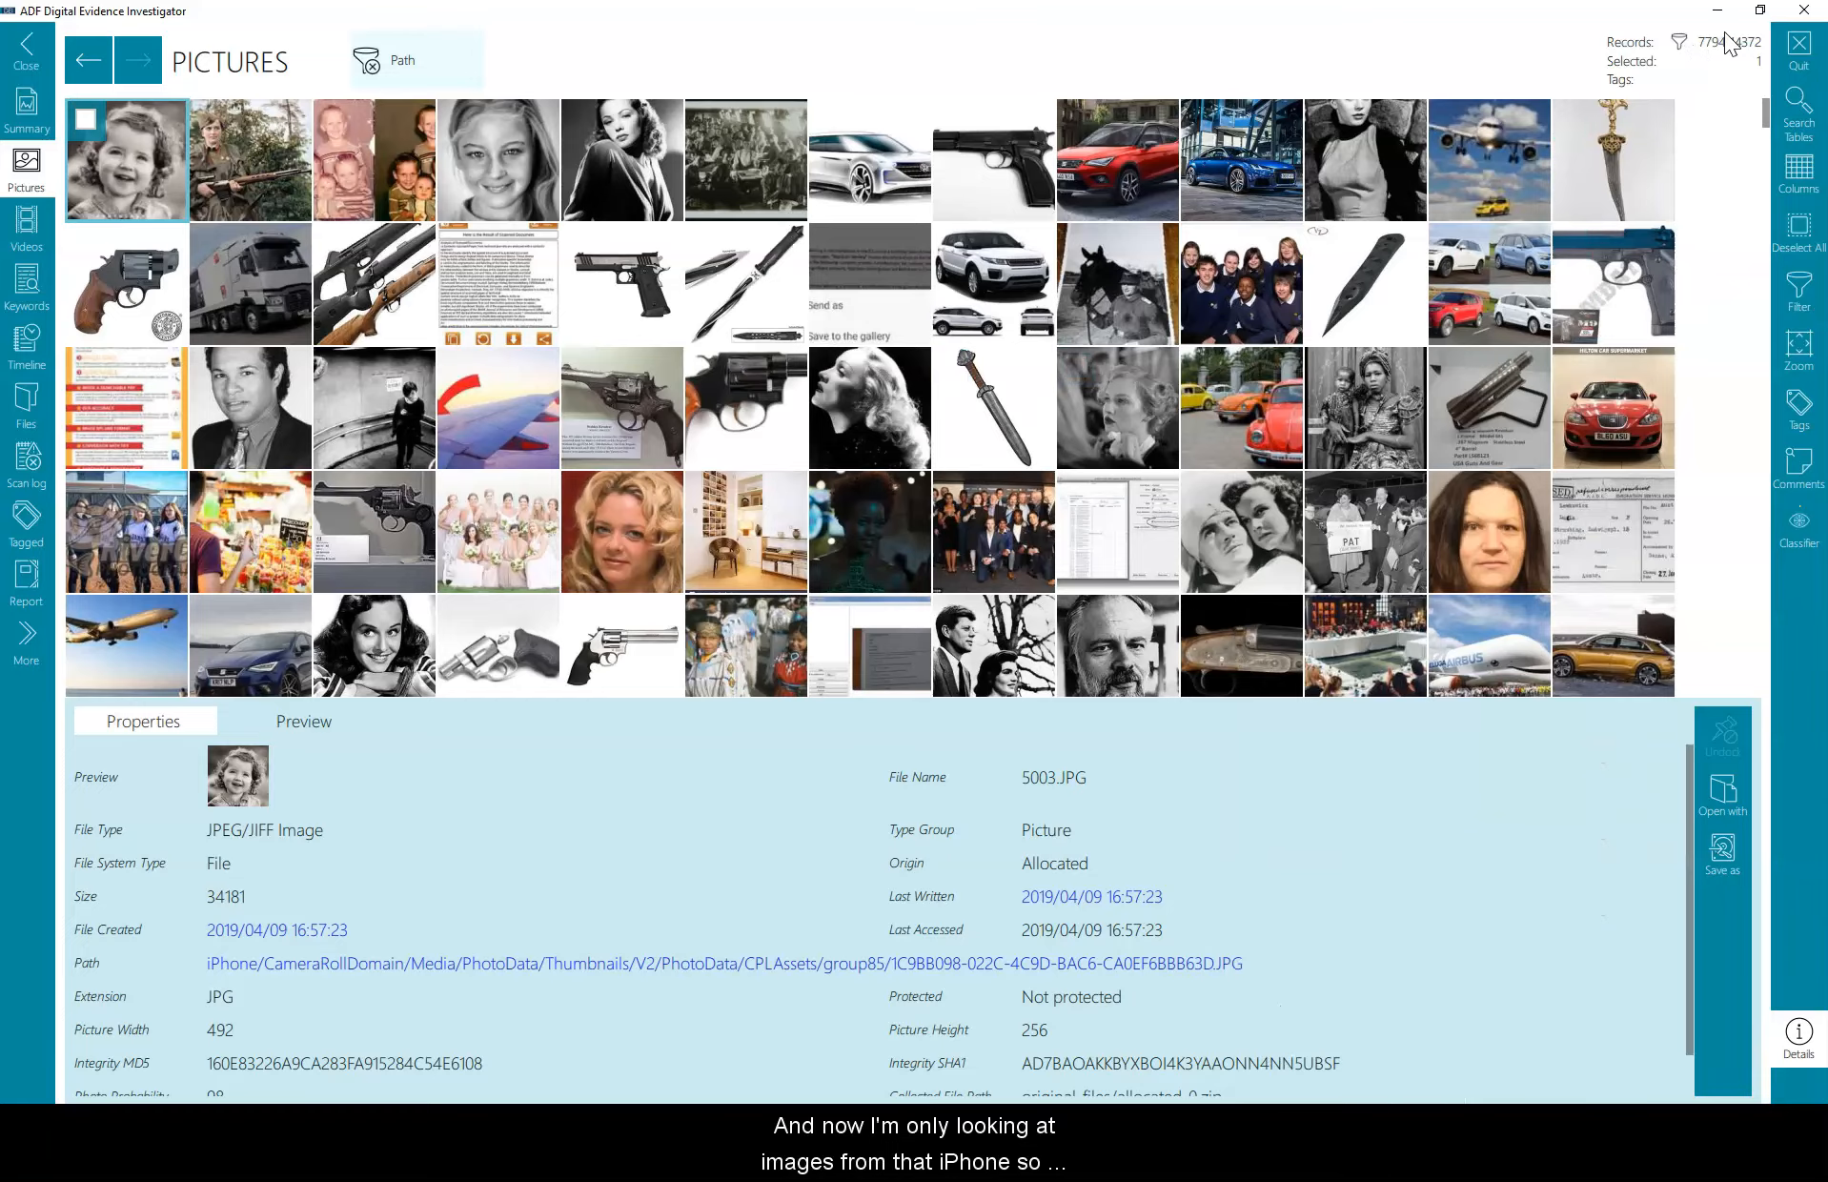
# Step: Remove the iPhone path filter from the pictures and filter them by path to show only the K9 Partition images
pyautogui.click(401, 65)
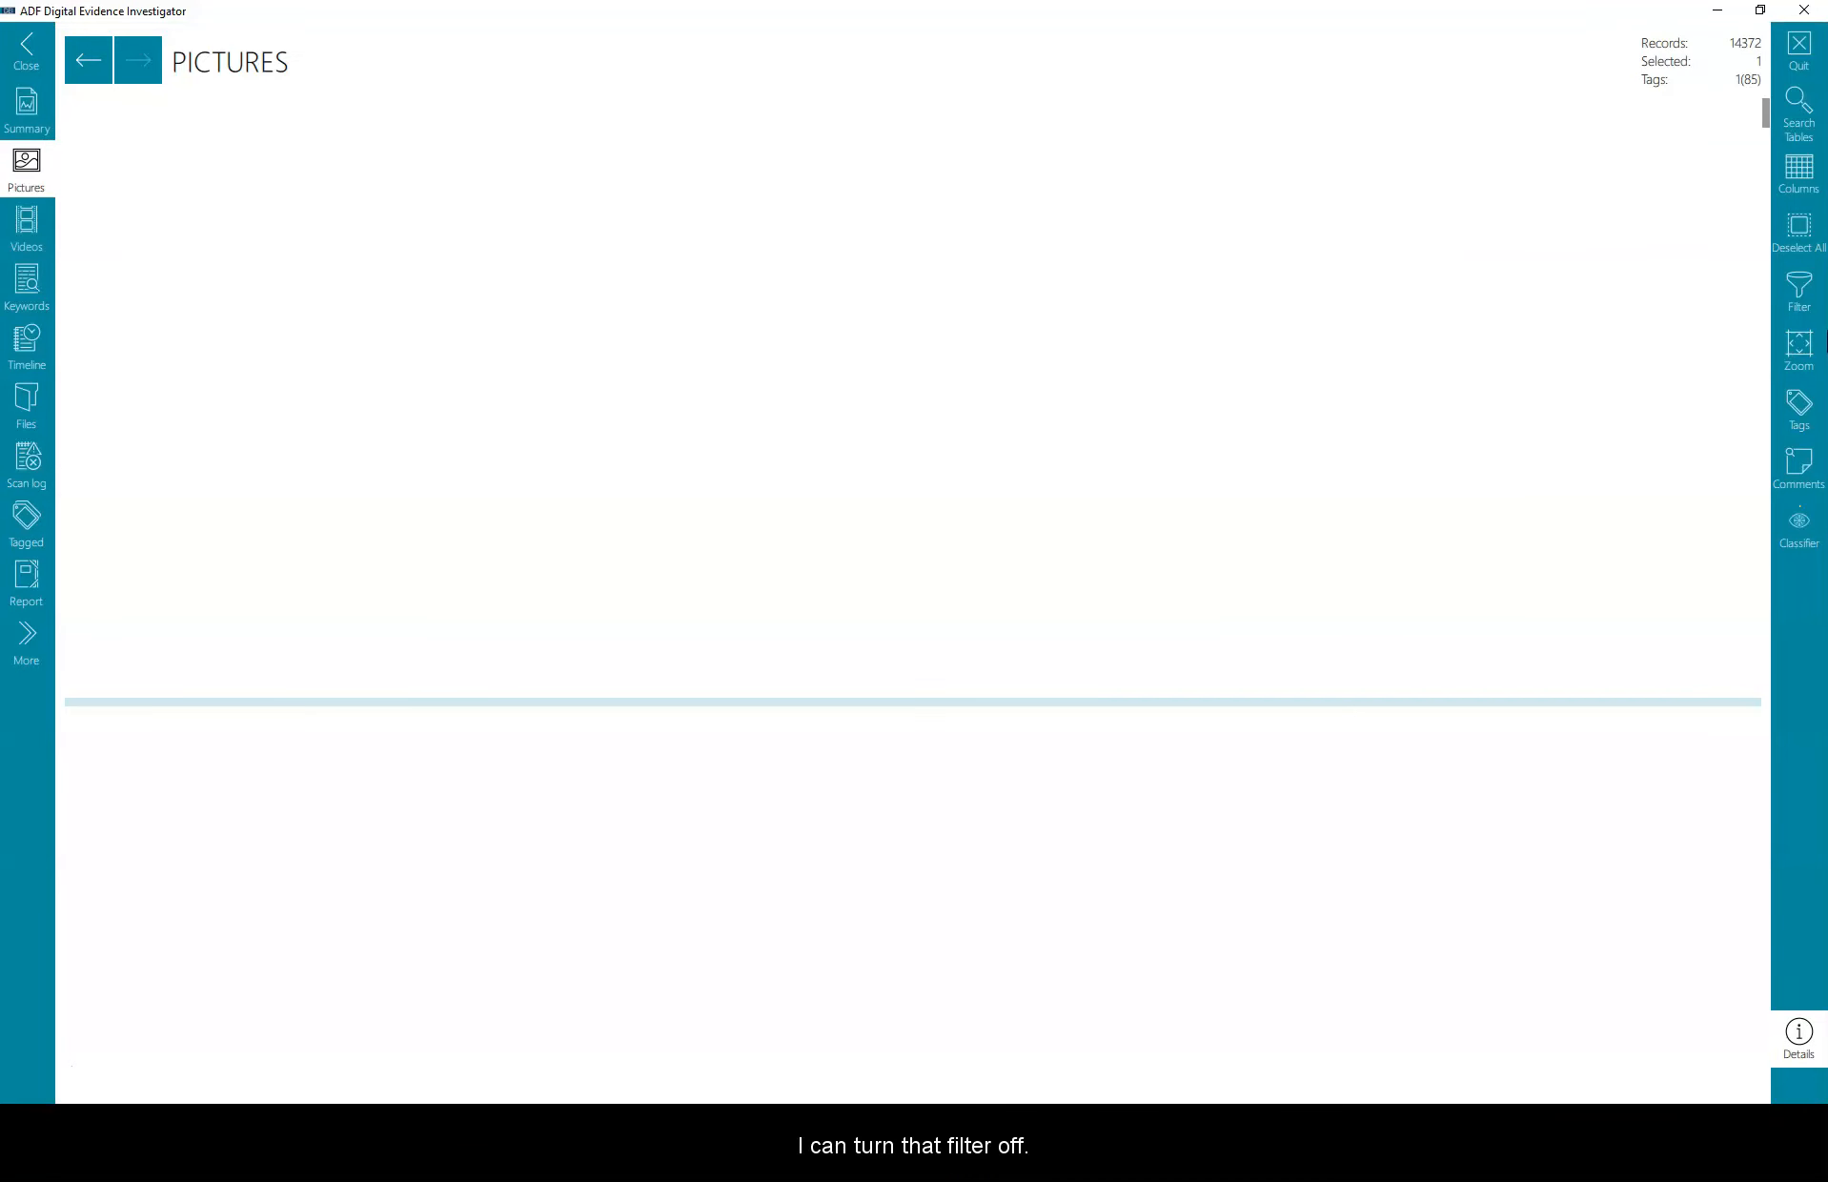
pyautogui.click(1806, 301)
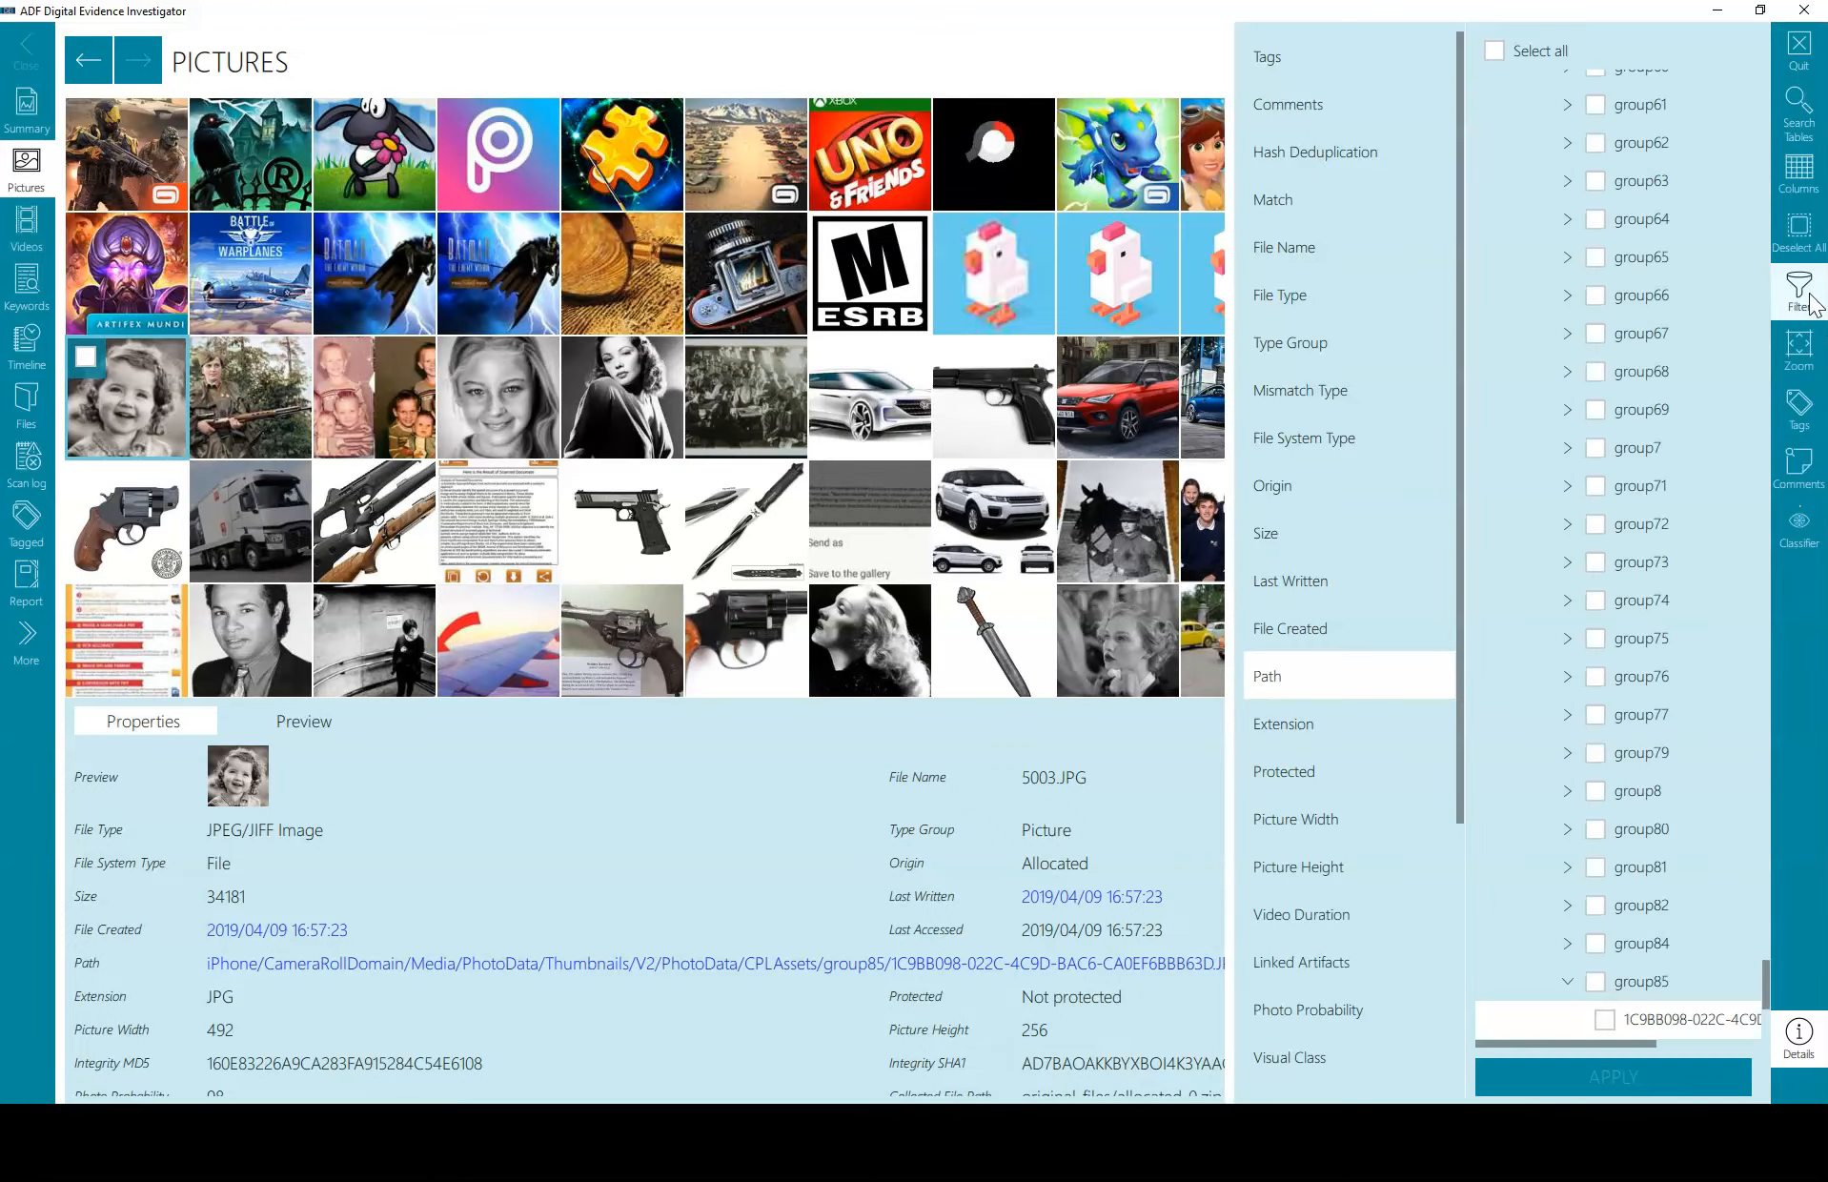
pyautogui.scroll(3, 1525, 409)
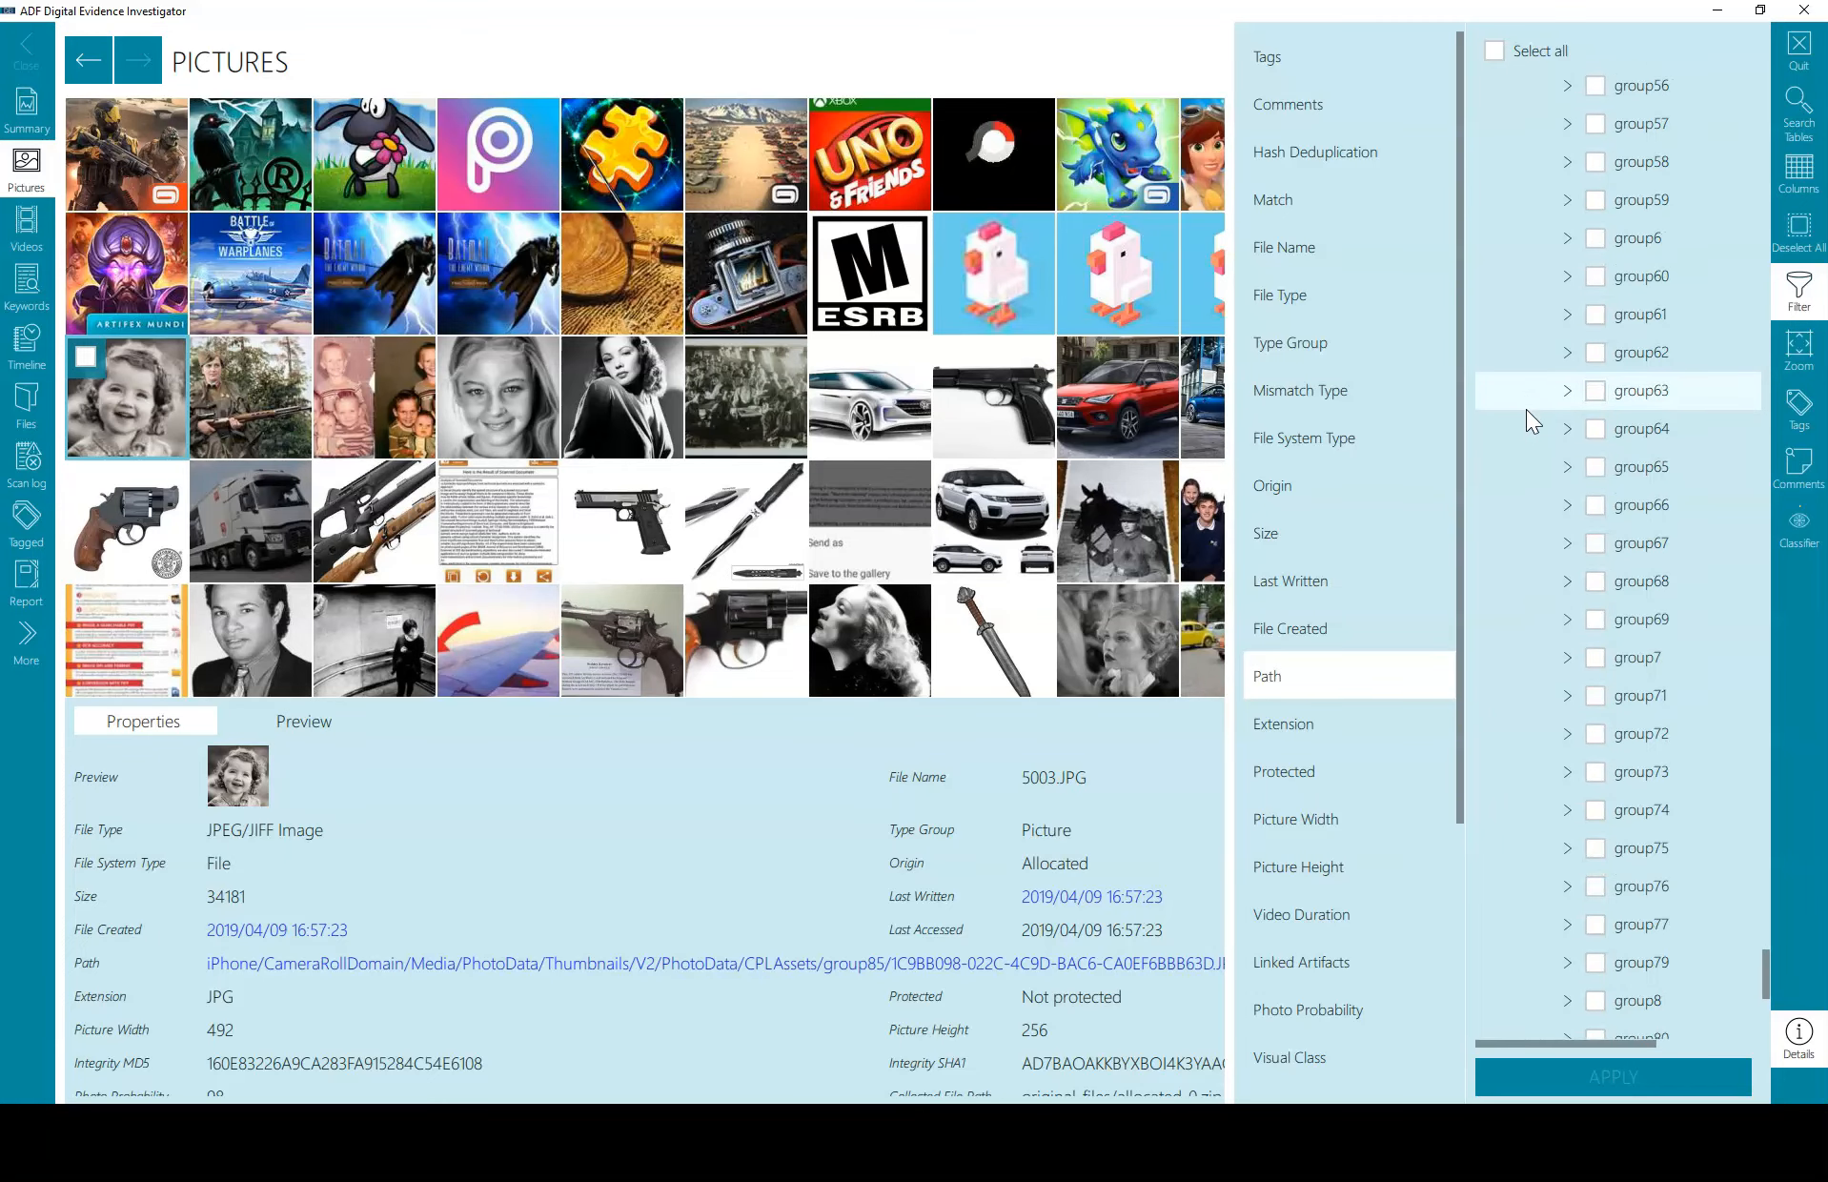
pyautogui.scroll(2, 1525, 409)
pyautogui.click(1272, 680)
pyautogui.scroll(2, 1529, 315)
pyautogui.scroll(3, 1200, 155)
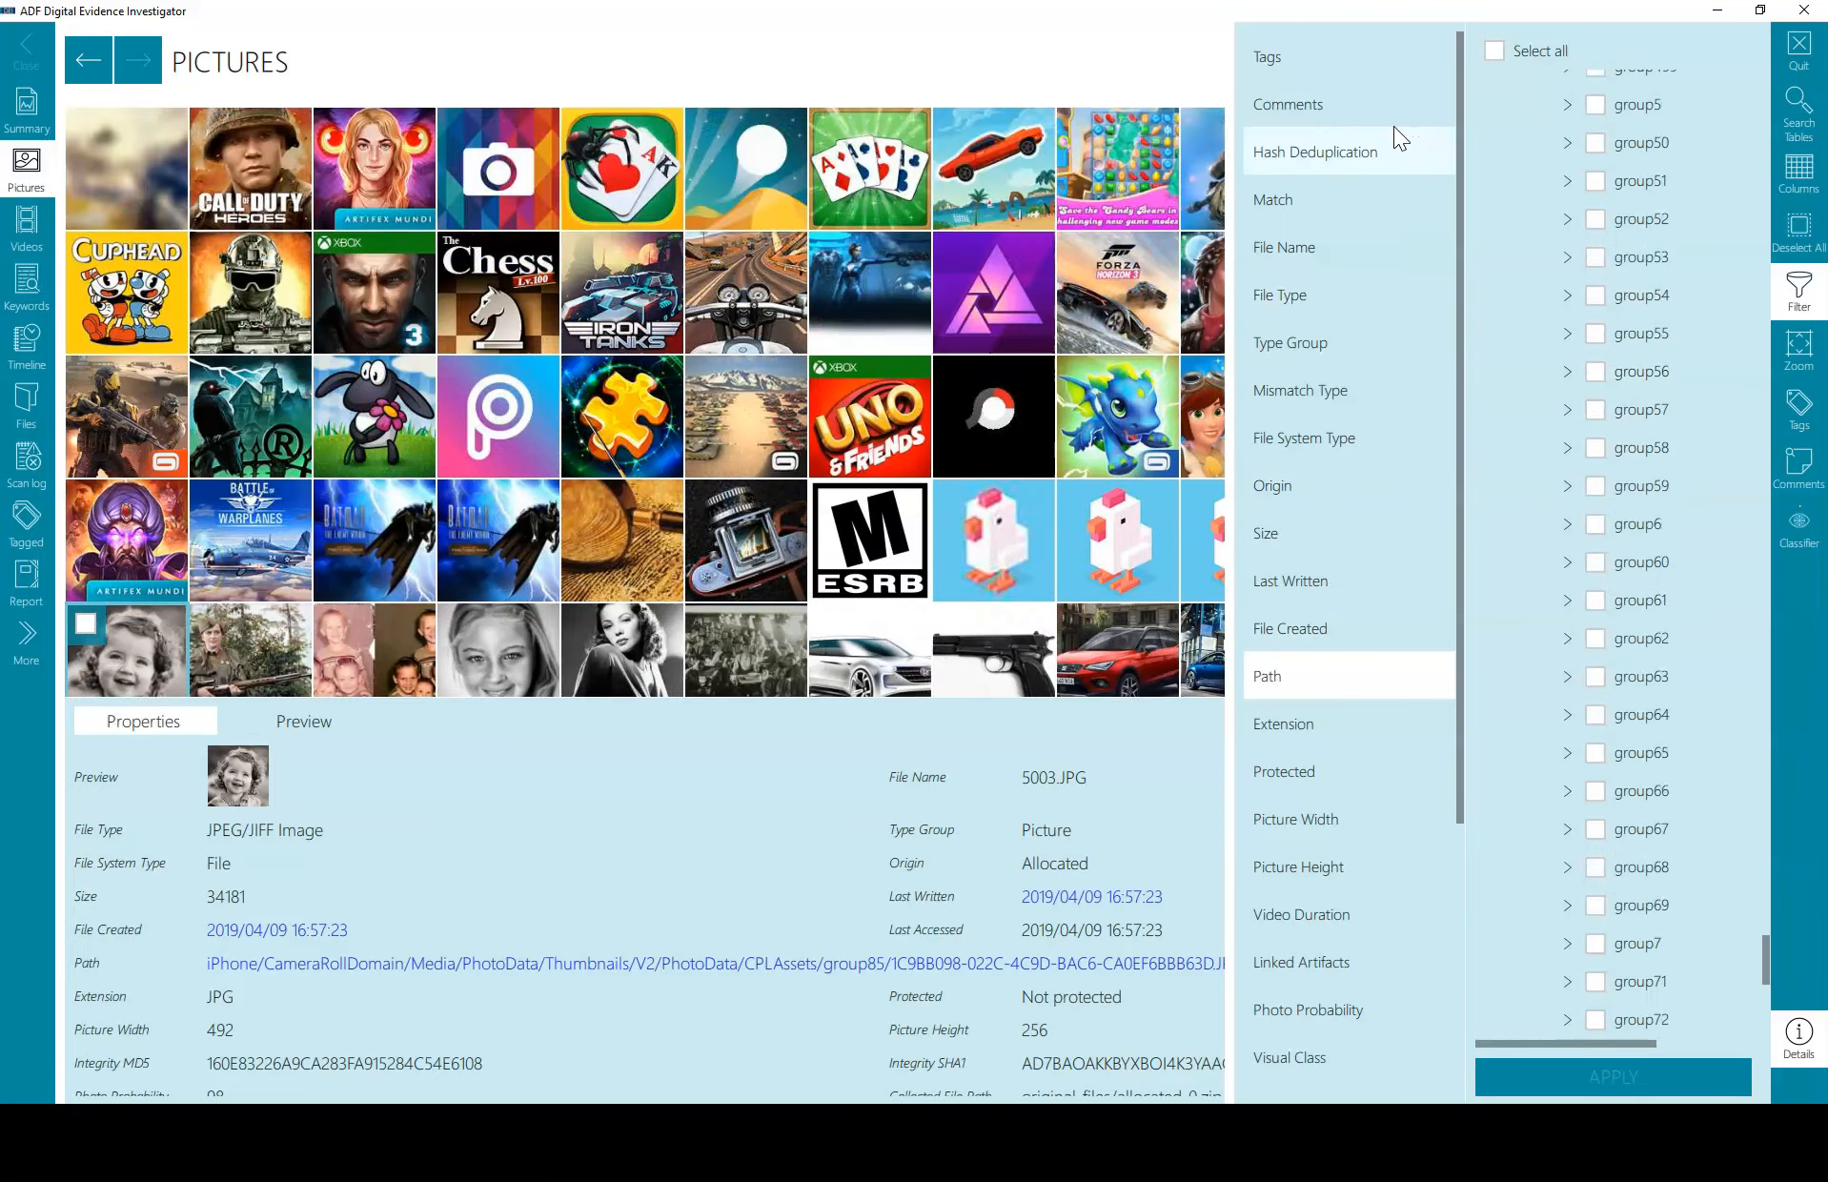
pyautogui.scroll(6, 1645, 211)
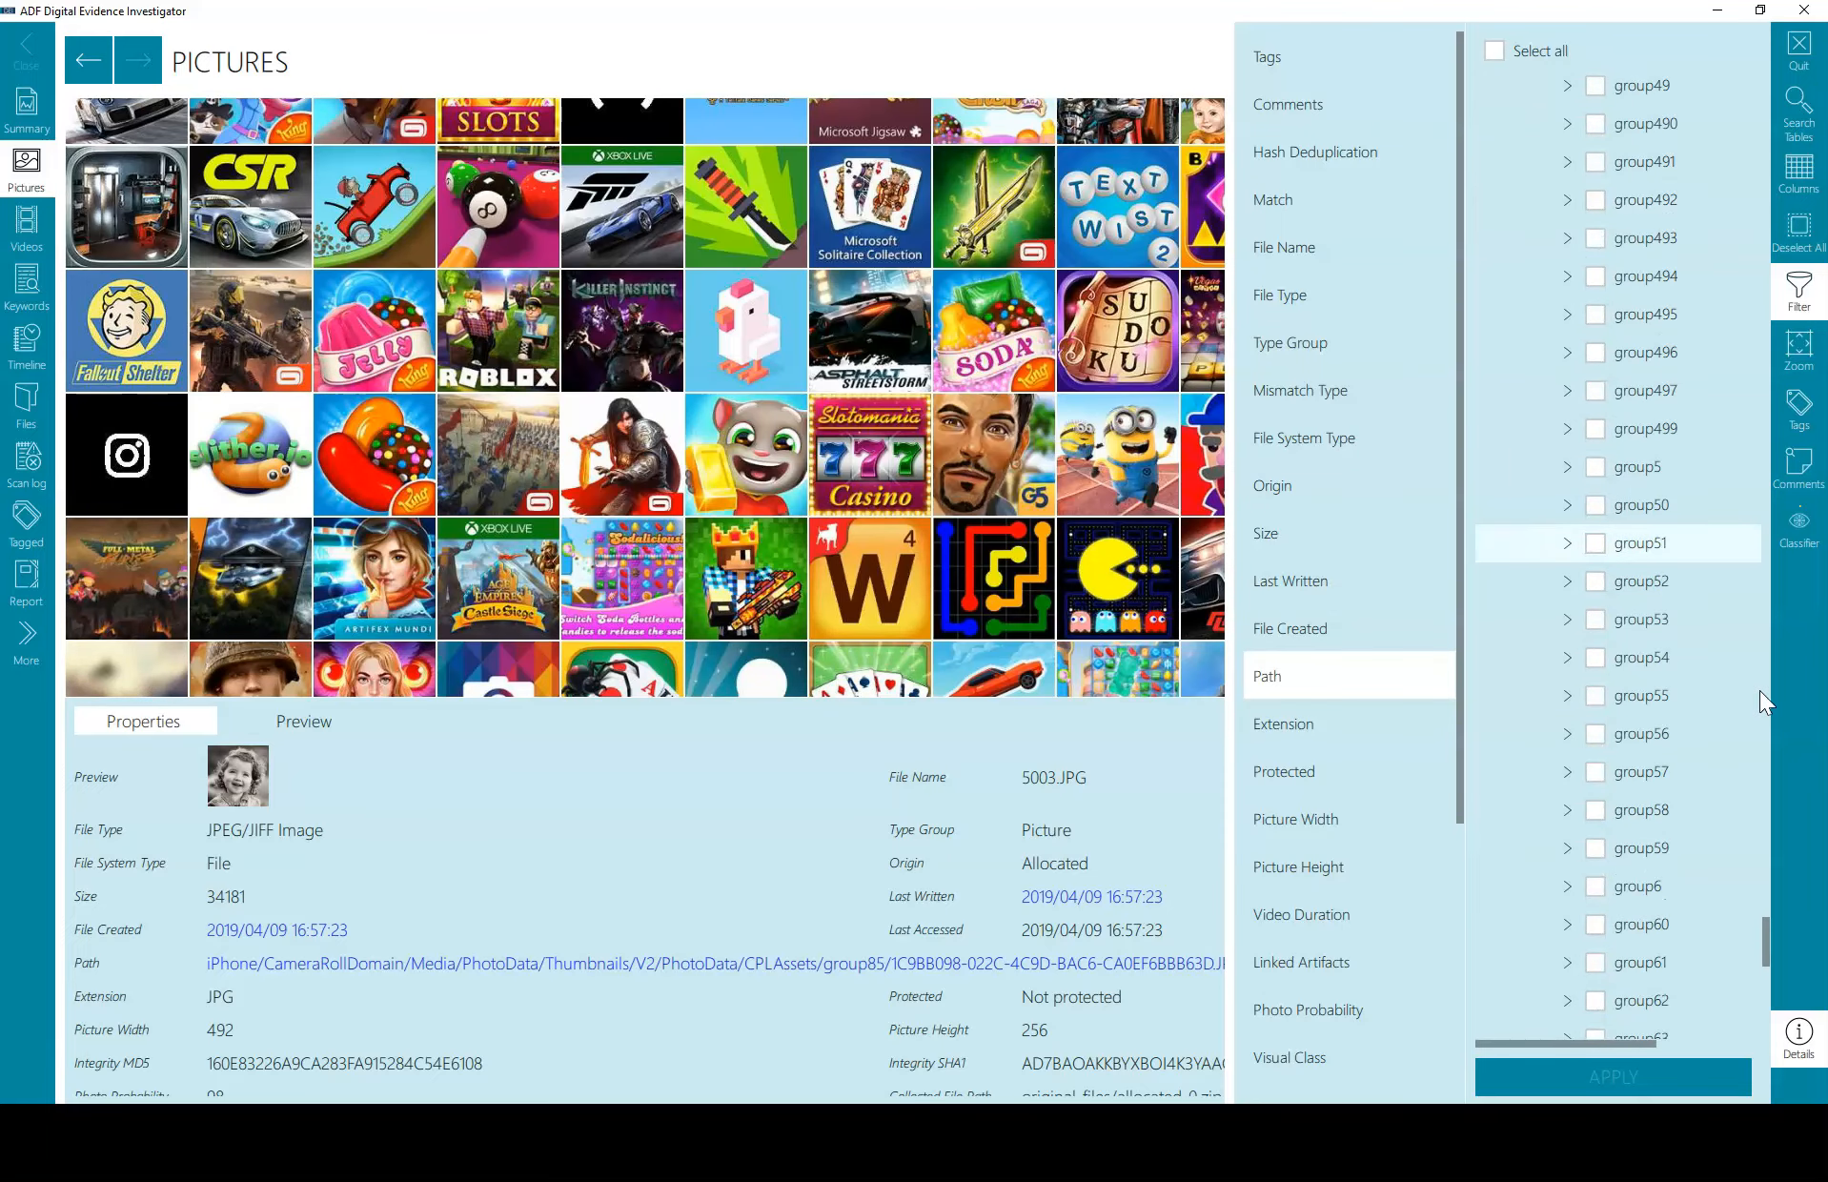
pyautogui.scroll(1, 1762, 923)
pyautogui.moveTo(1762, 924); pyautogui.dragTo(1762, 86)
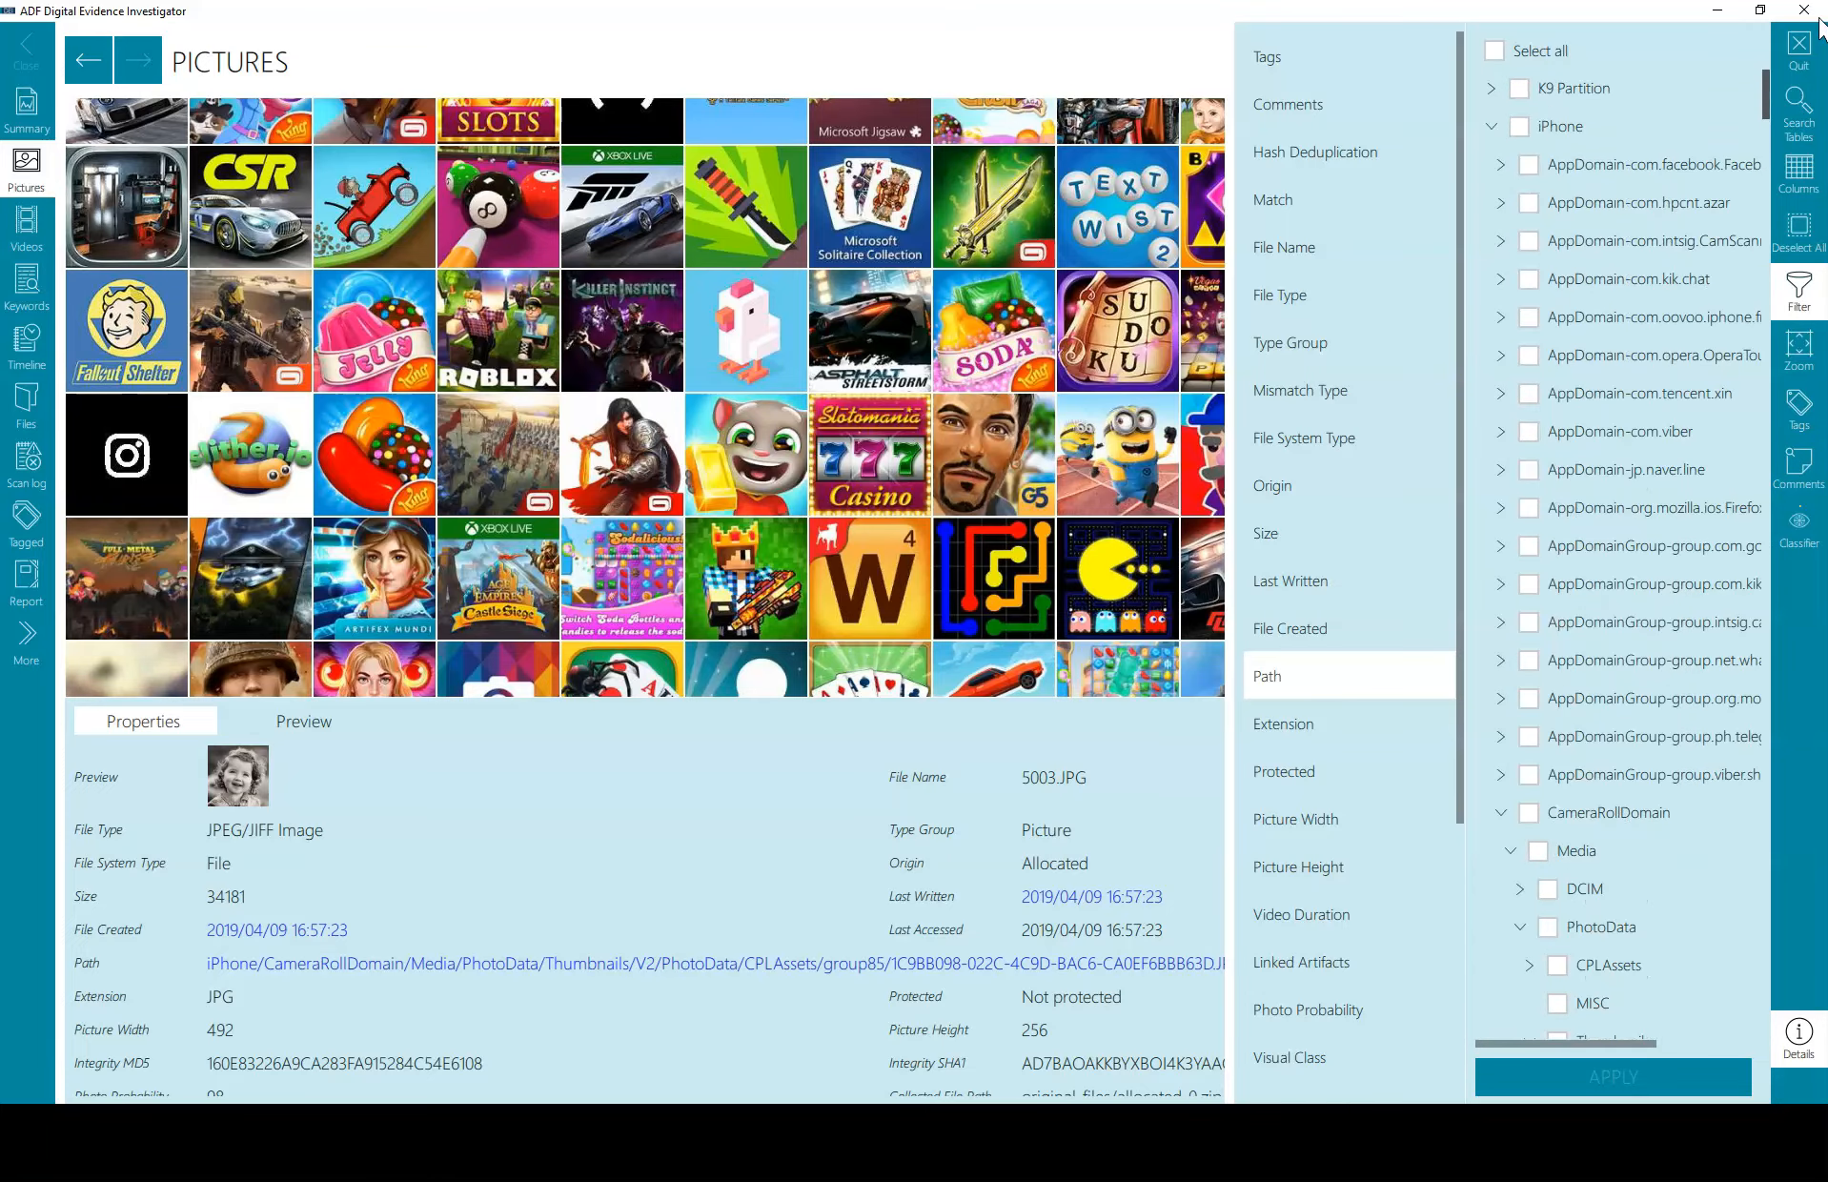
pyautogui.click(1492, 124)
pyautogui.click(1523, 89)
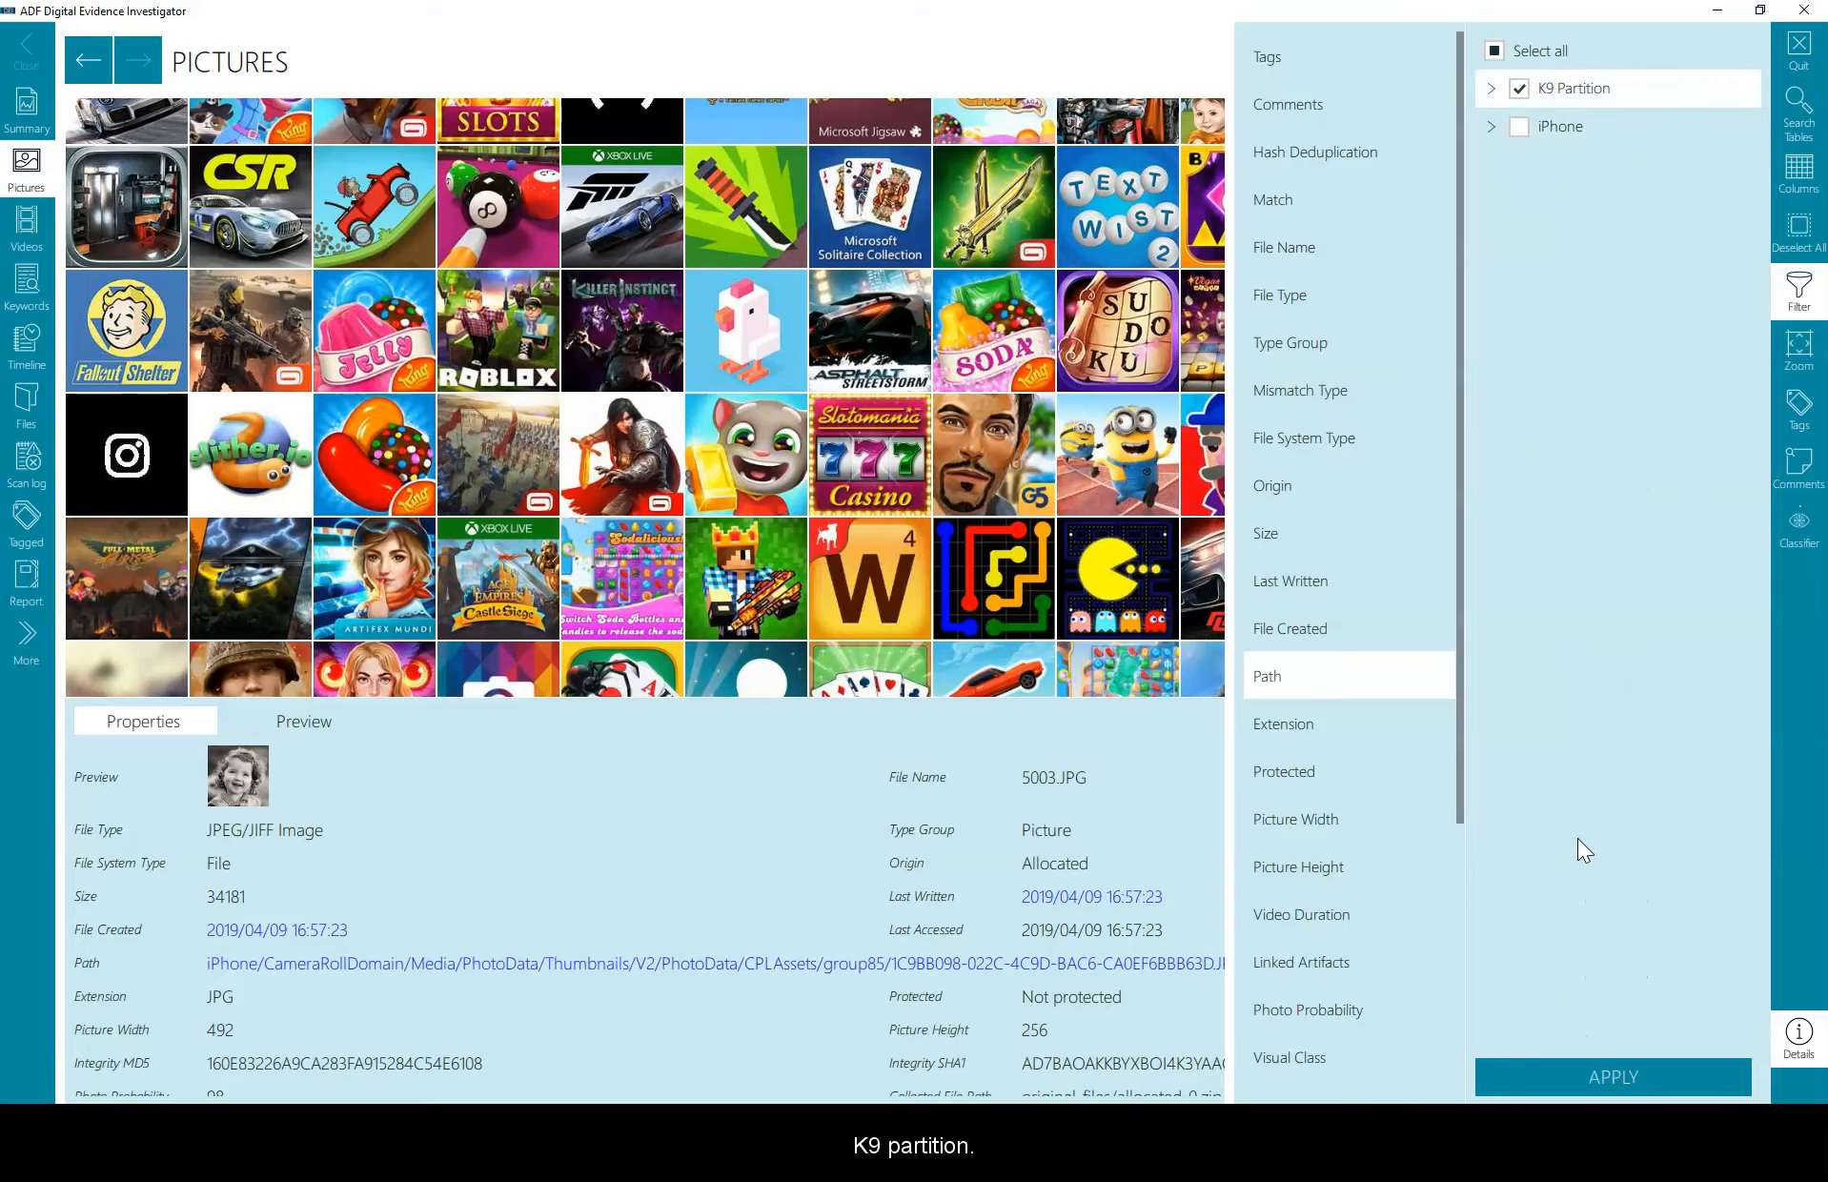
pyautogui.click(1617, 1075)
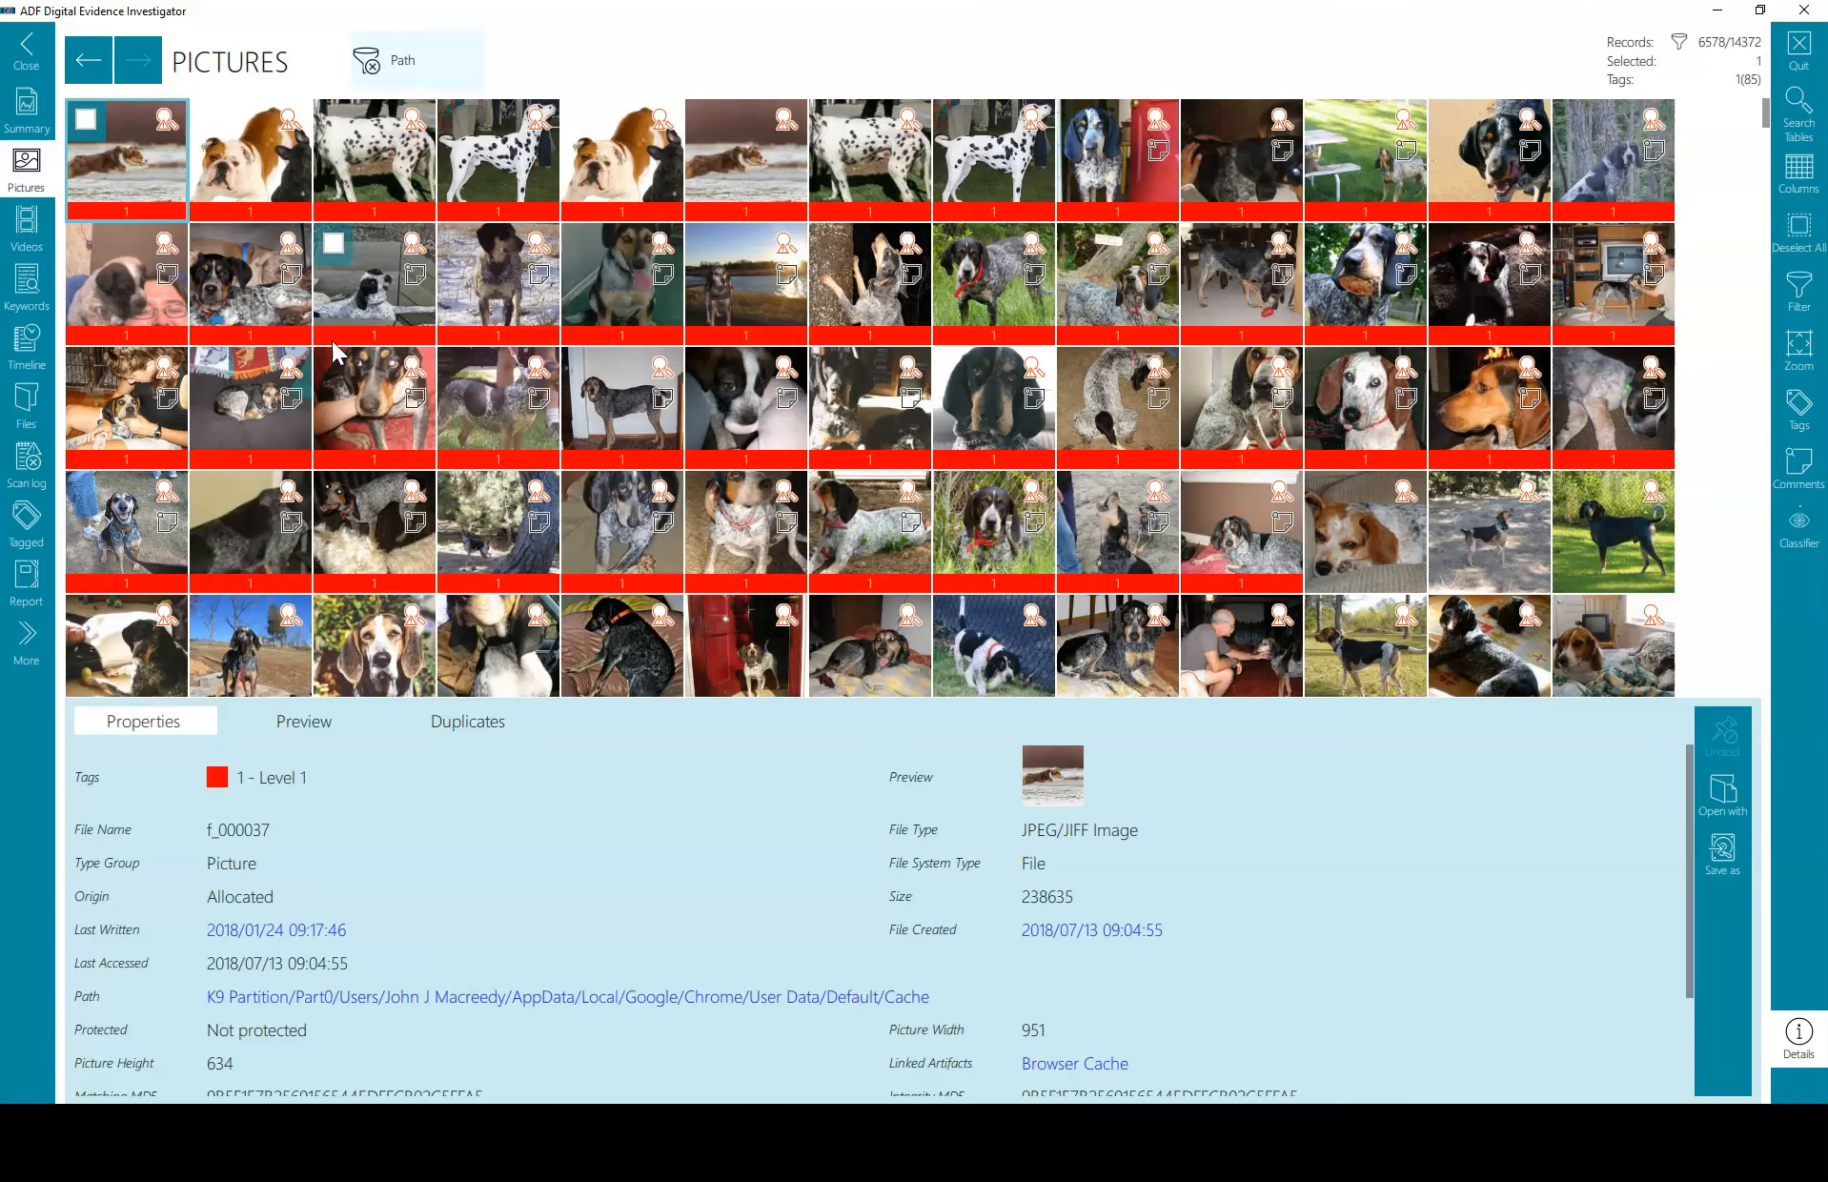
# Step: Open the collected videos and examine which device labels their path filter offers at the top level
pyautogui.click(26, 229)
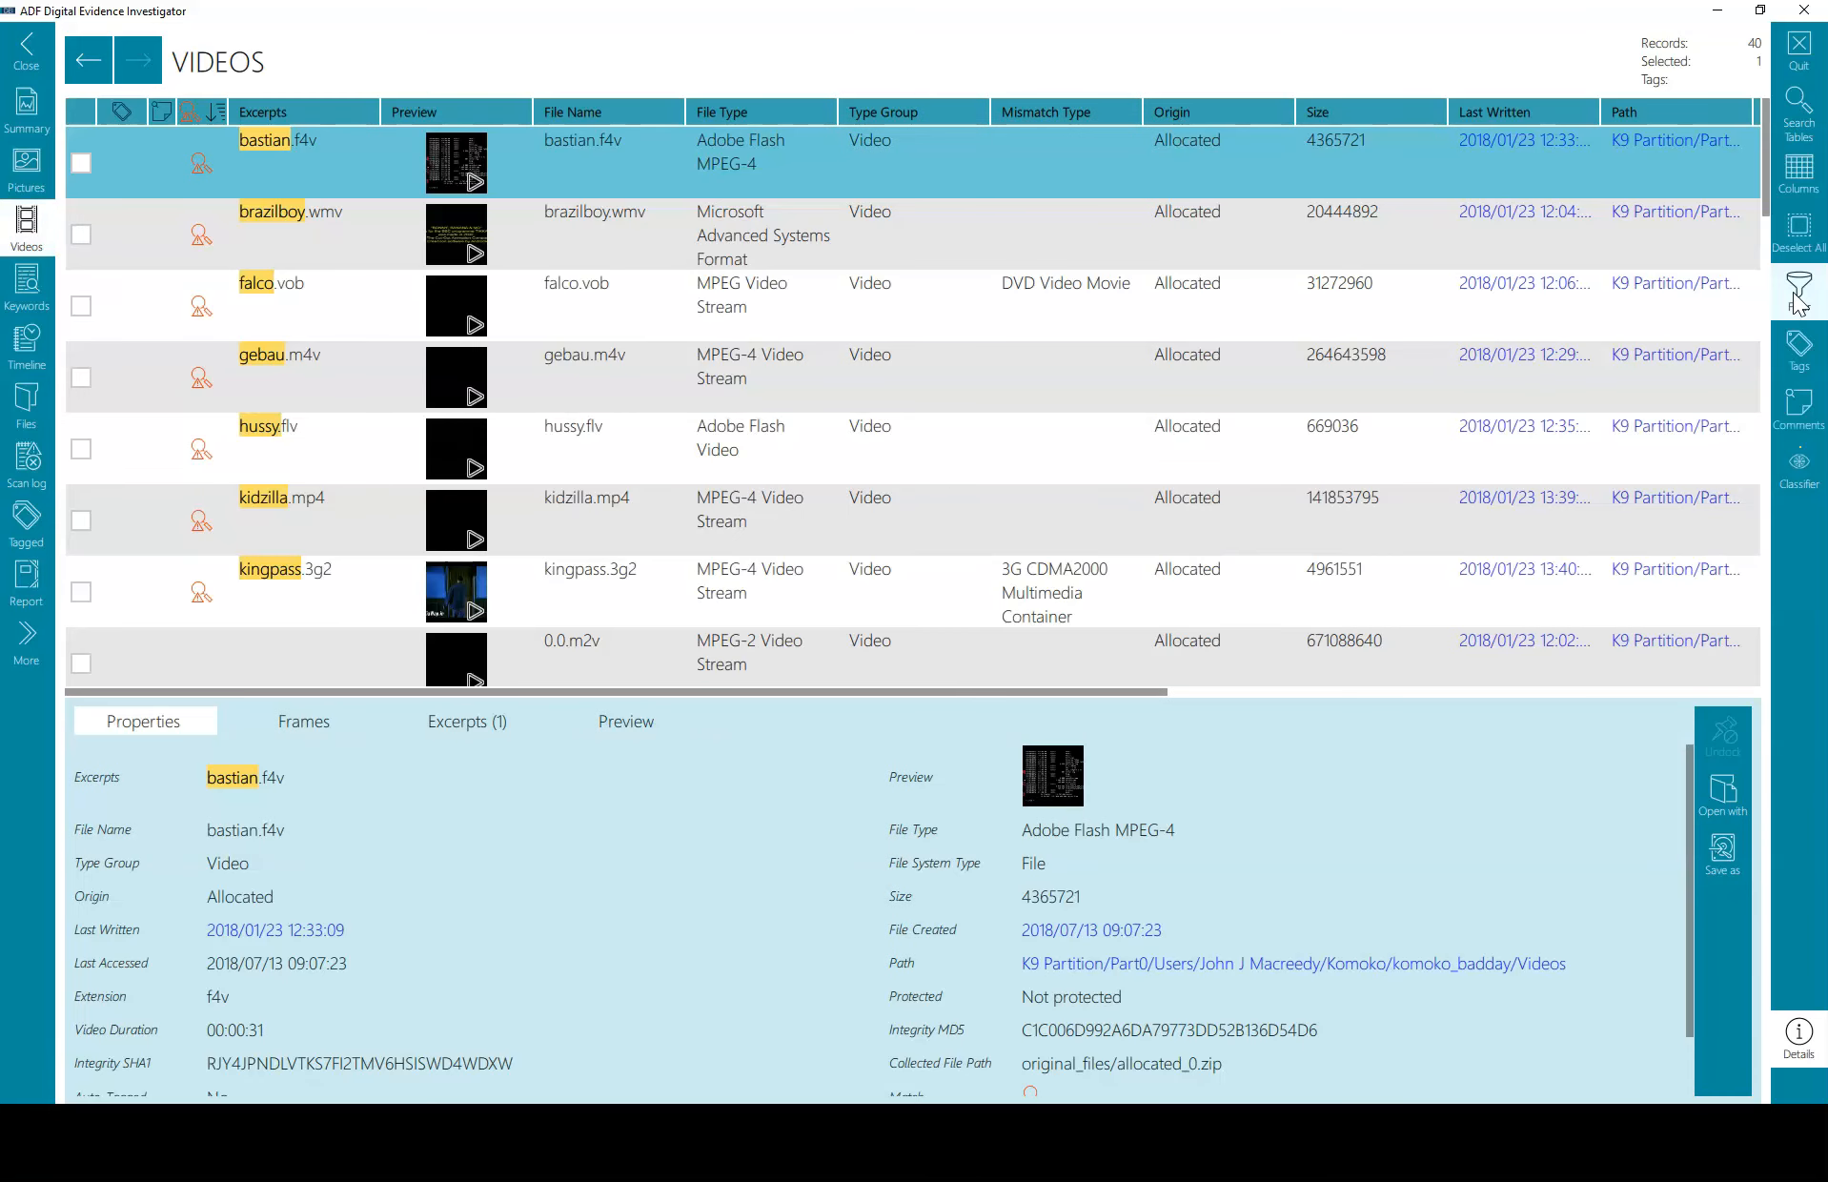
pyautogui.click(1796, 301)
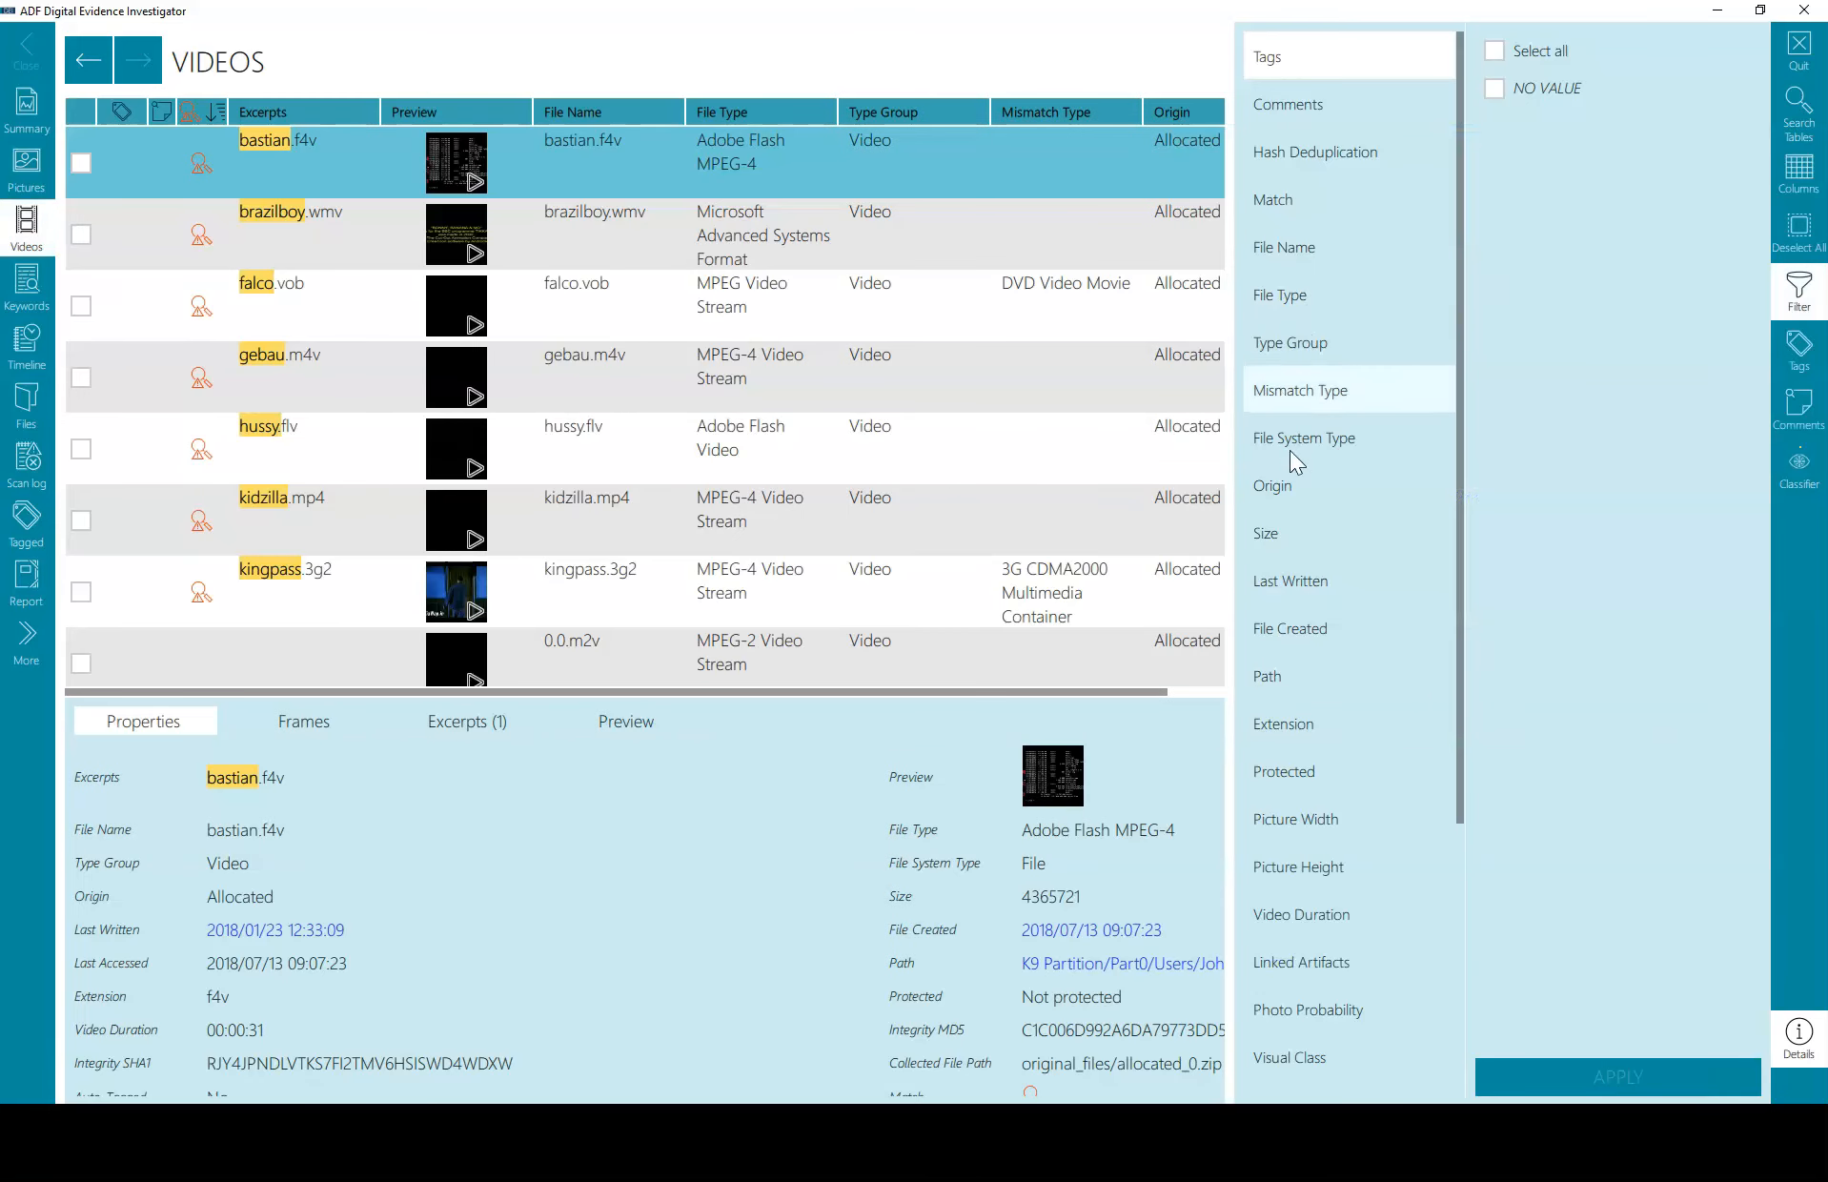
pyautogui.click(1312, 672)
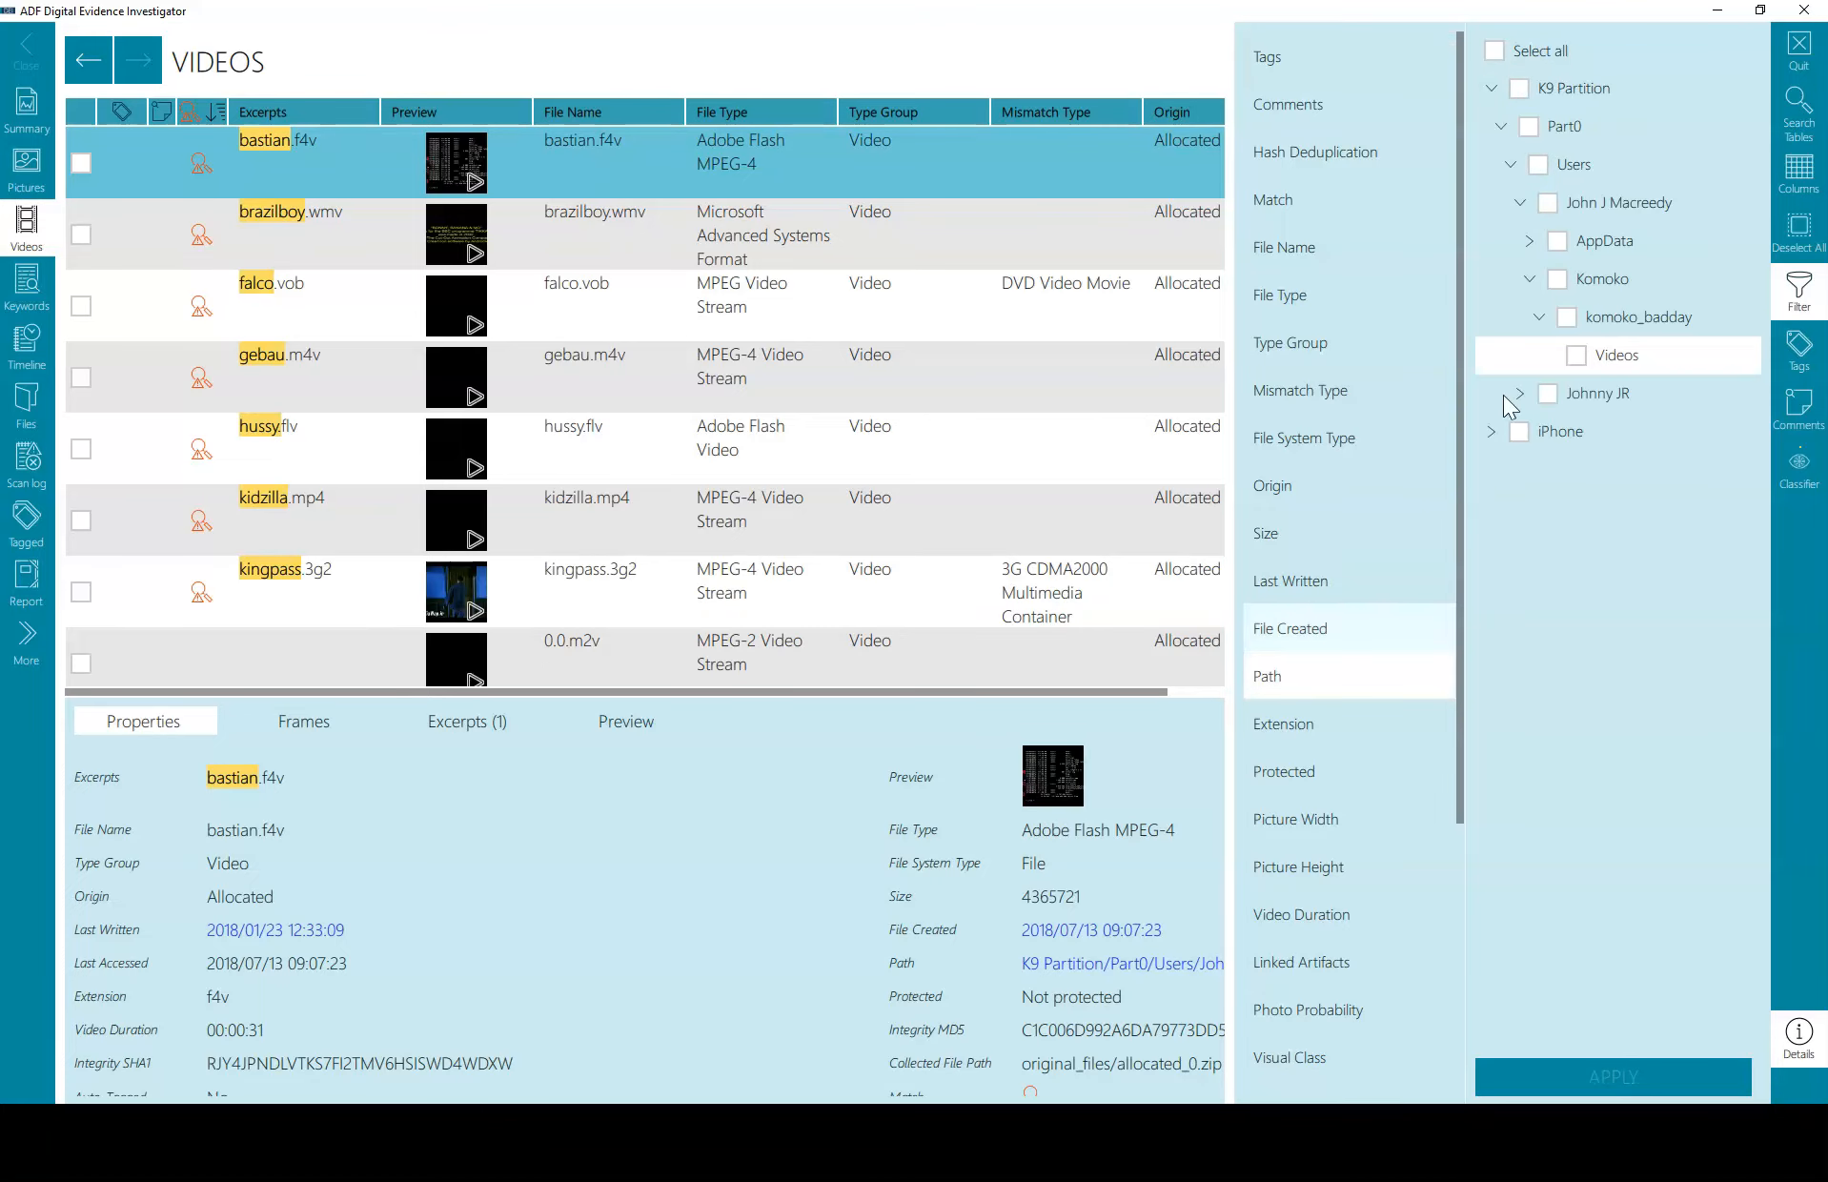
pyautogui.click(1493, 91)
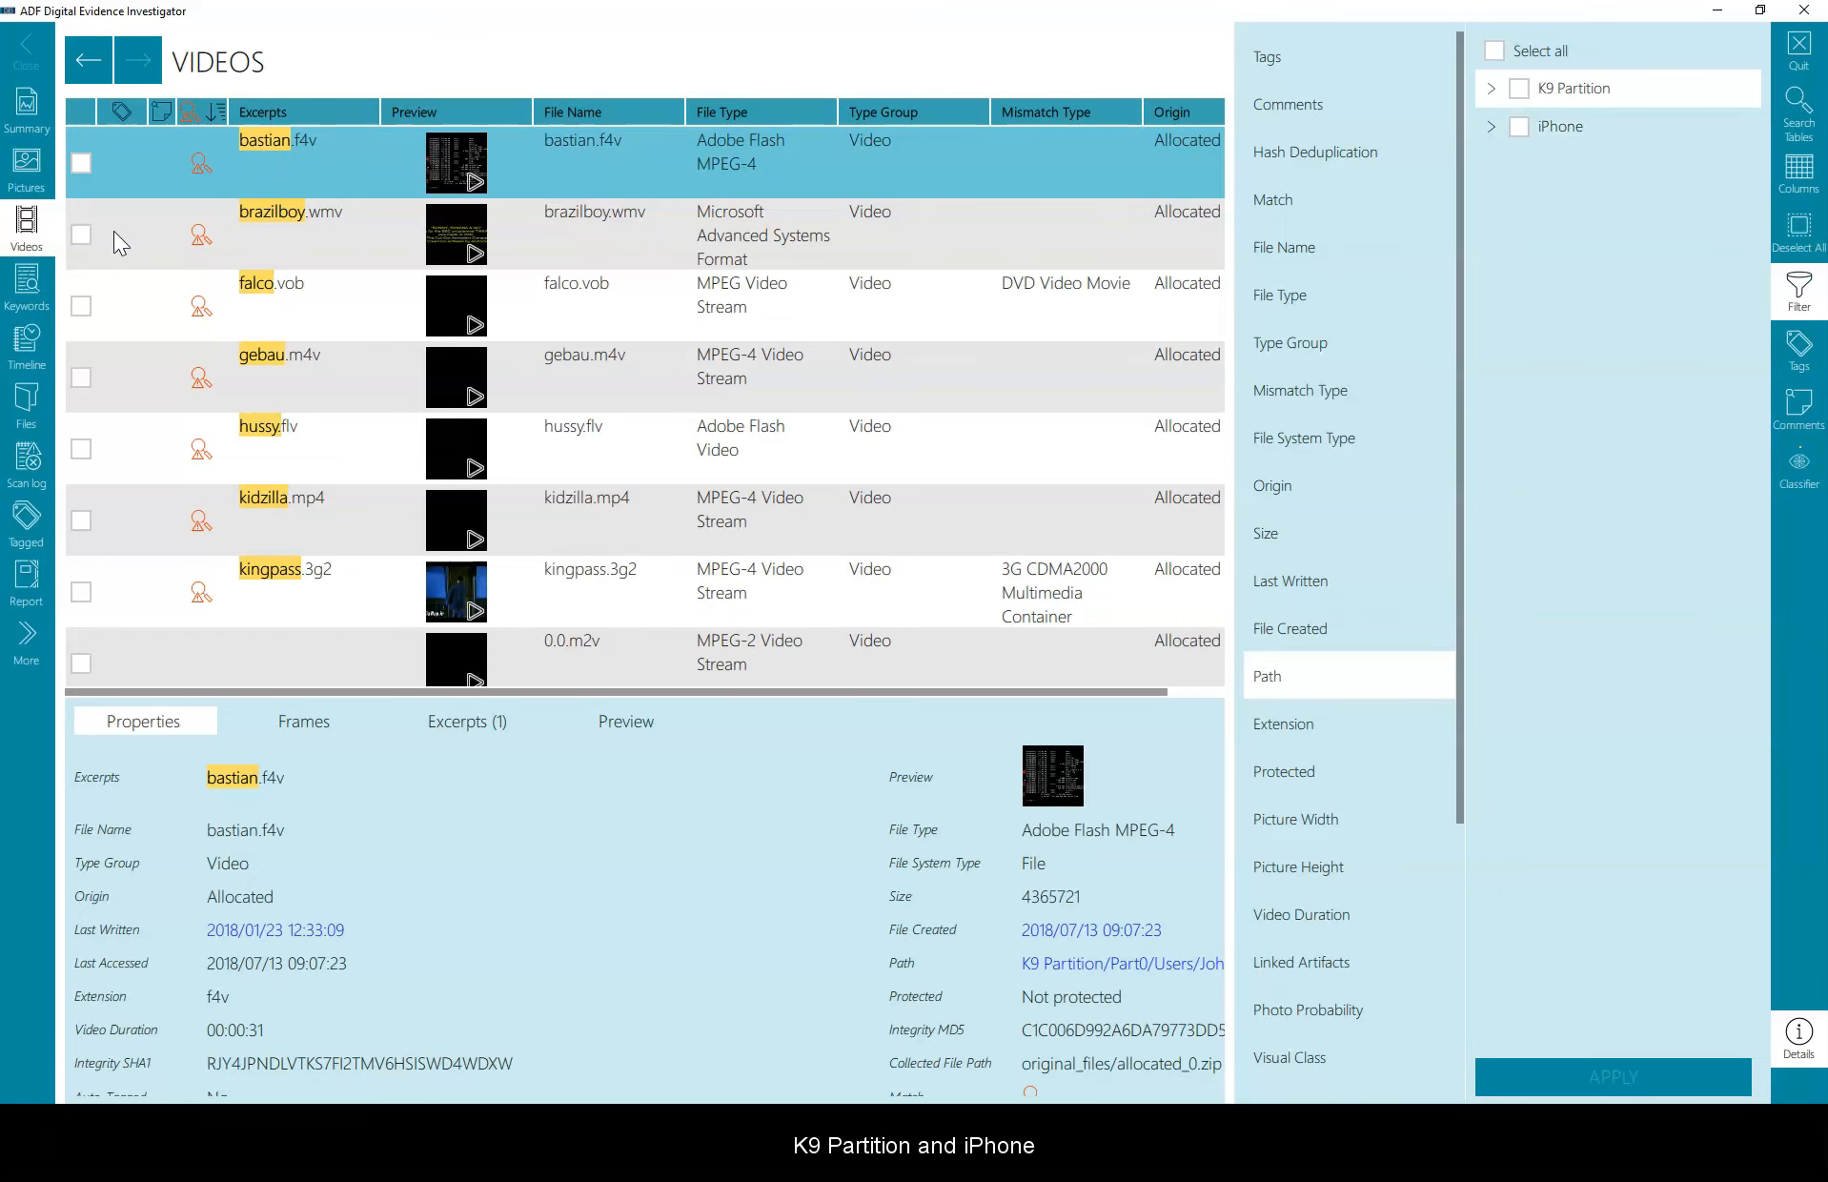
# Step: Open the keyword hits in files and examine which device labels their path filter offers at the top level
pyautogui.click(34, 281)
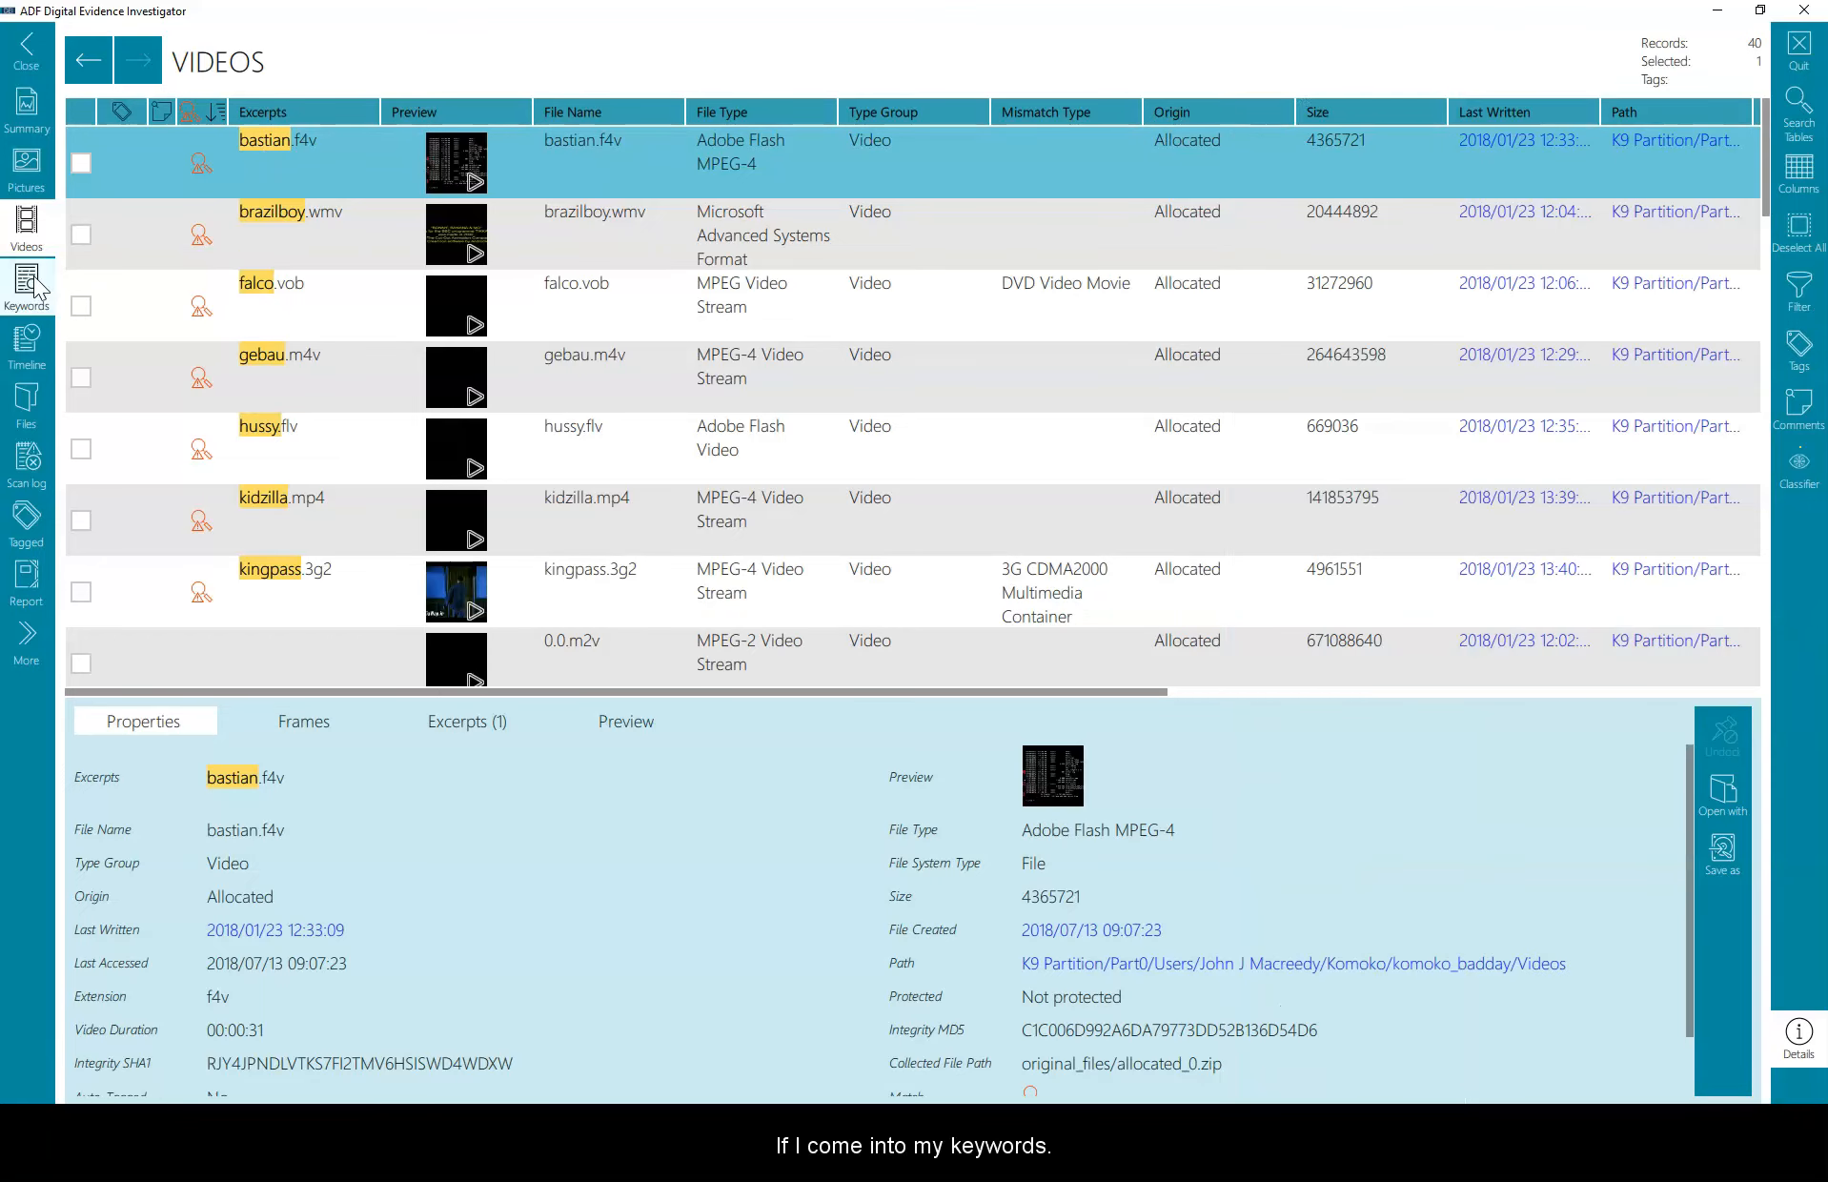
pyautogui.click(33, 283)
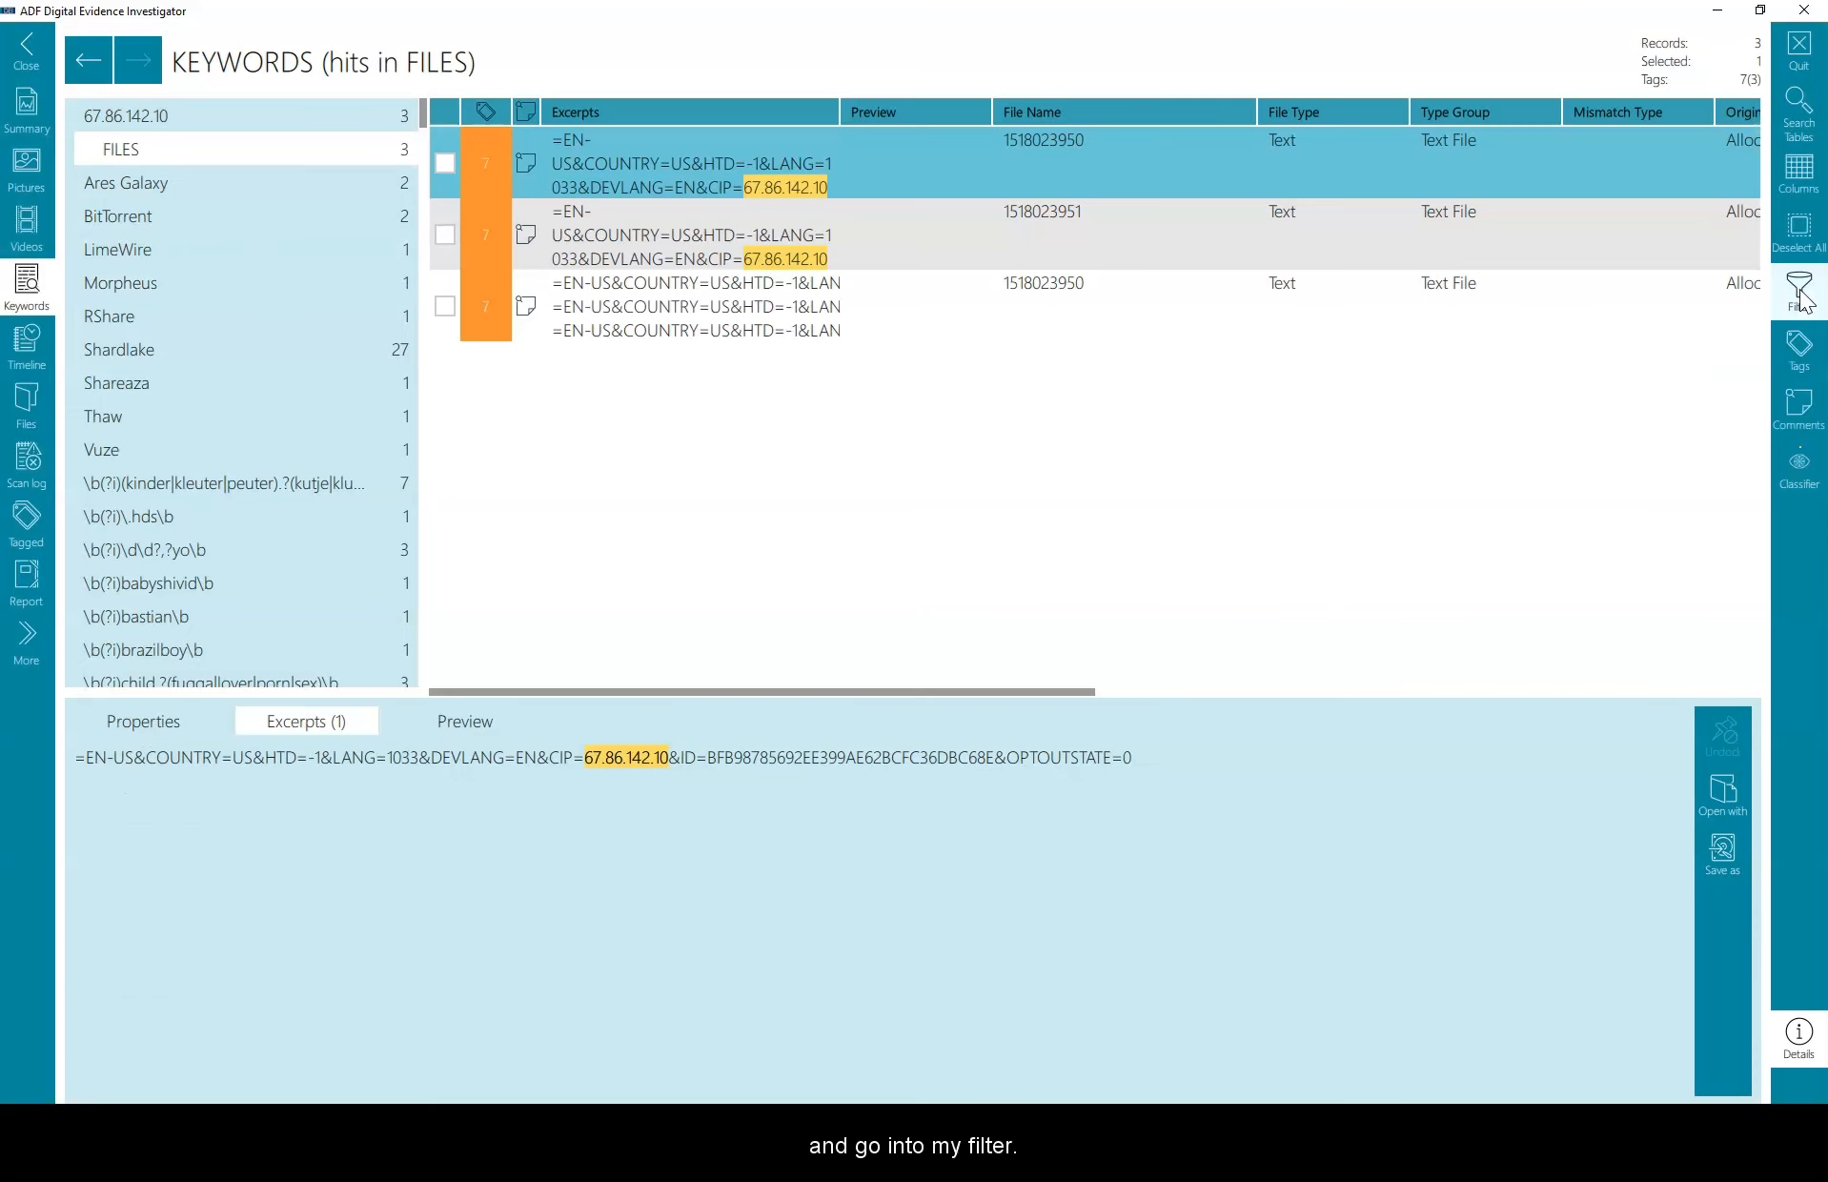
pyautogui.click(1801, 290)
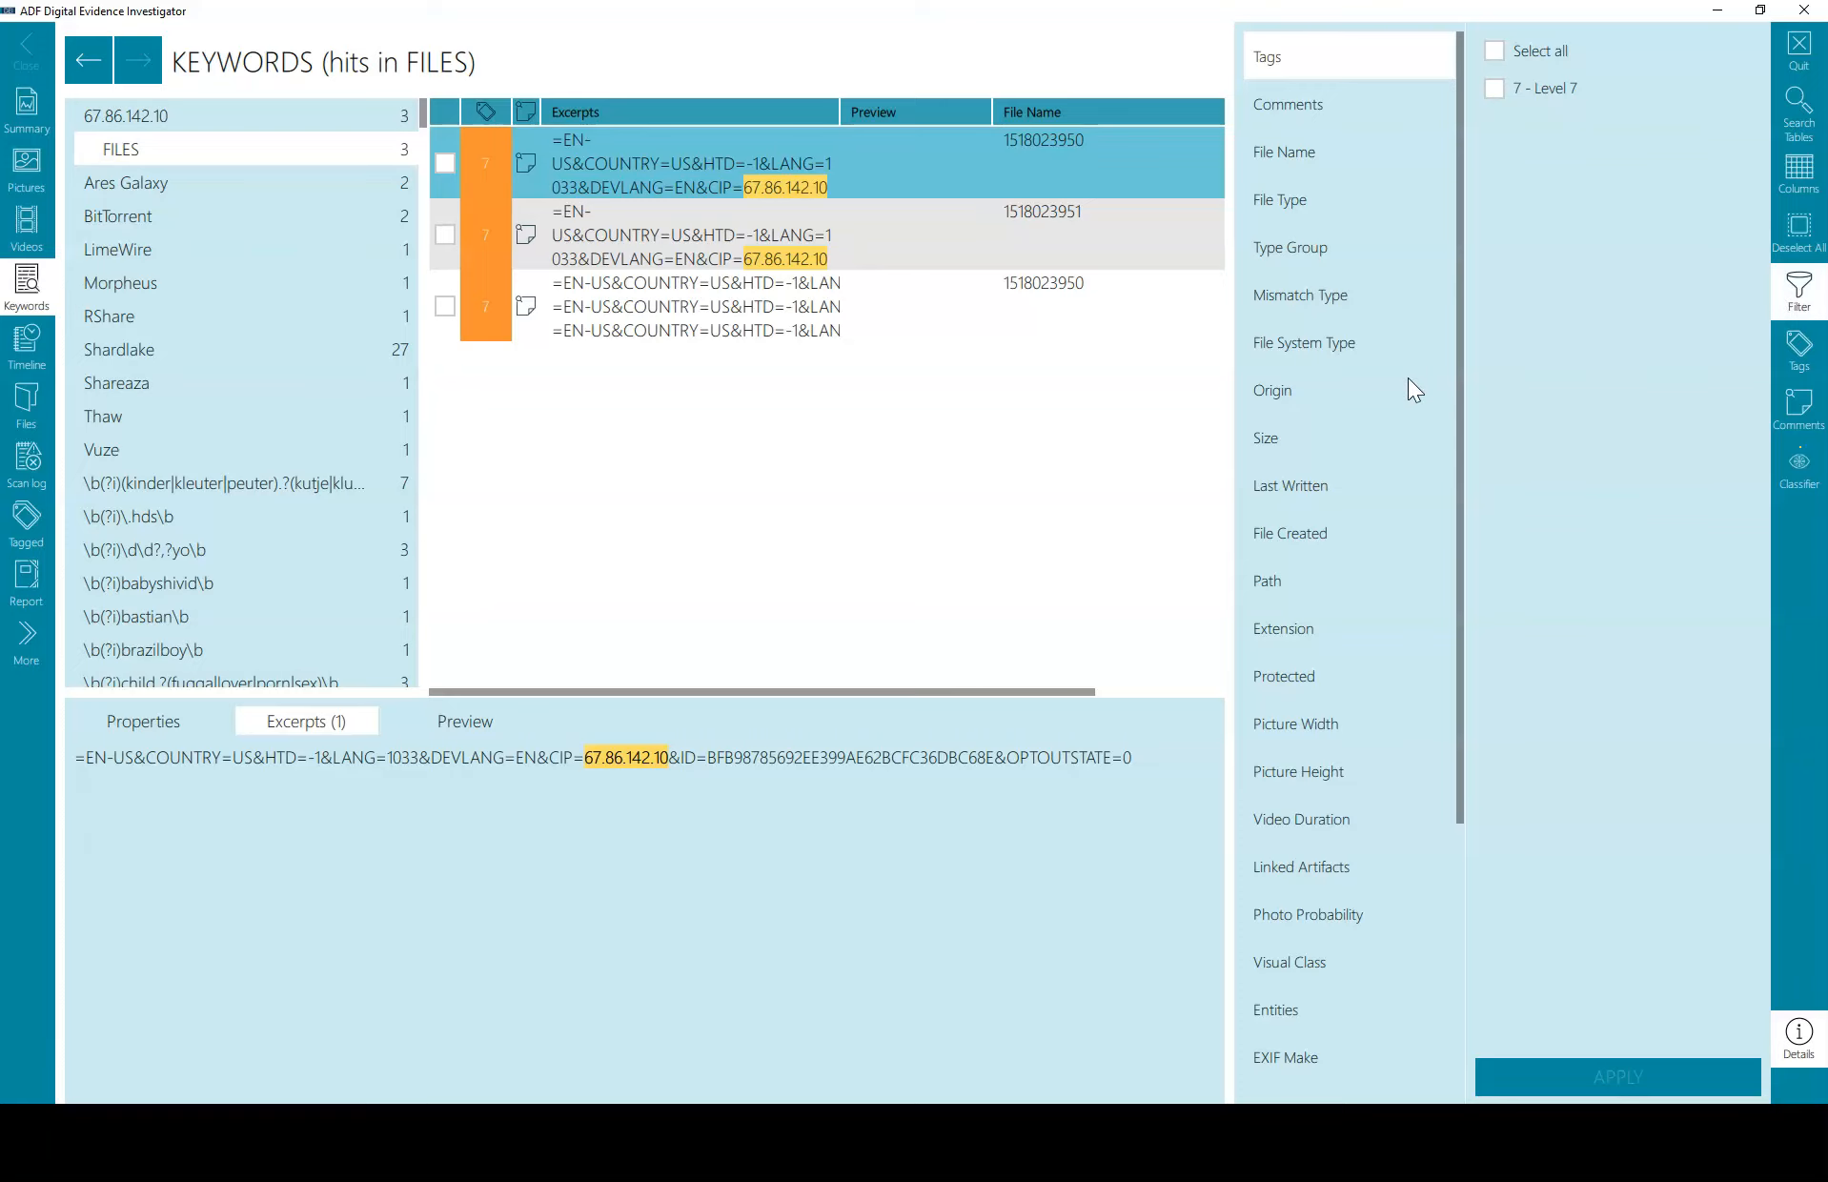
pyautogui.click(1305, 592)
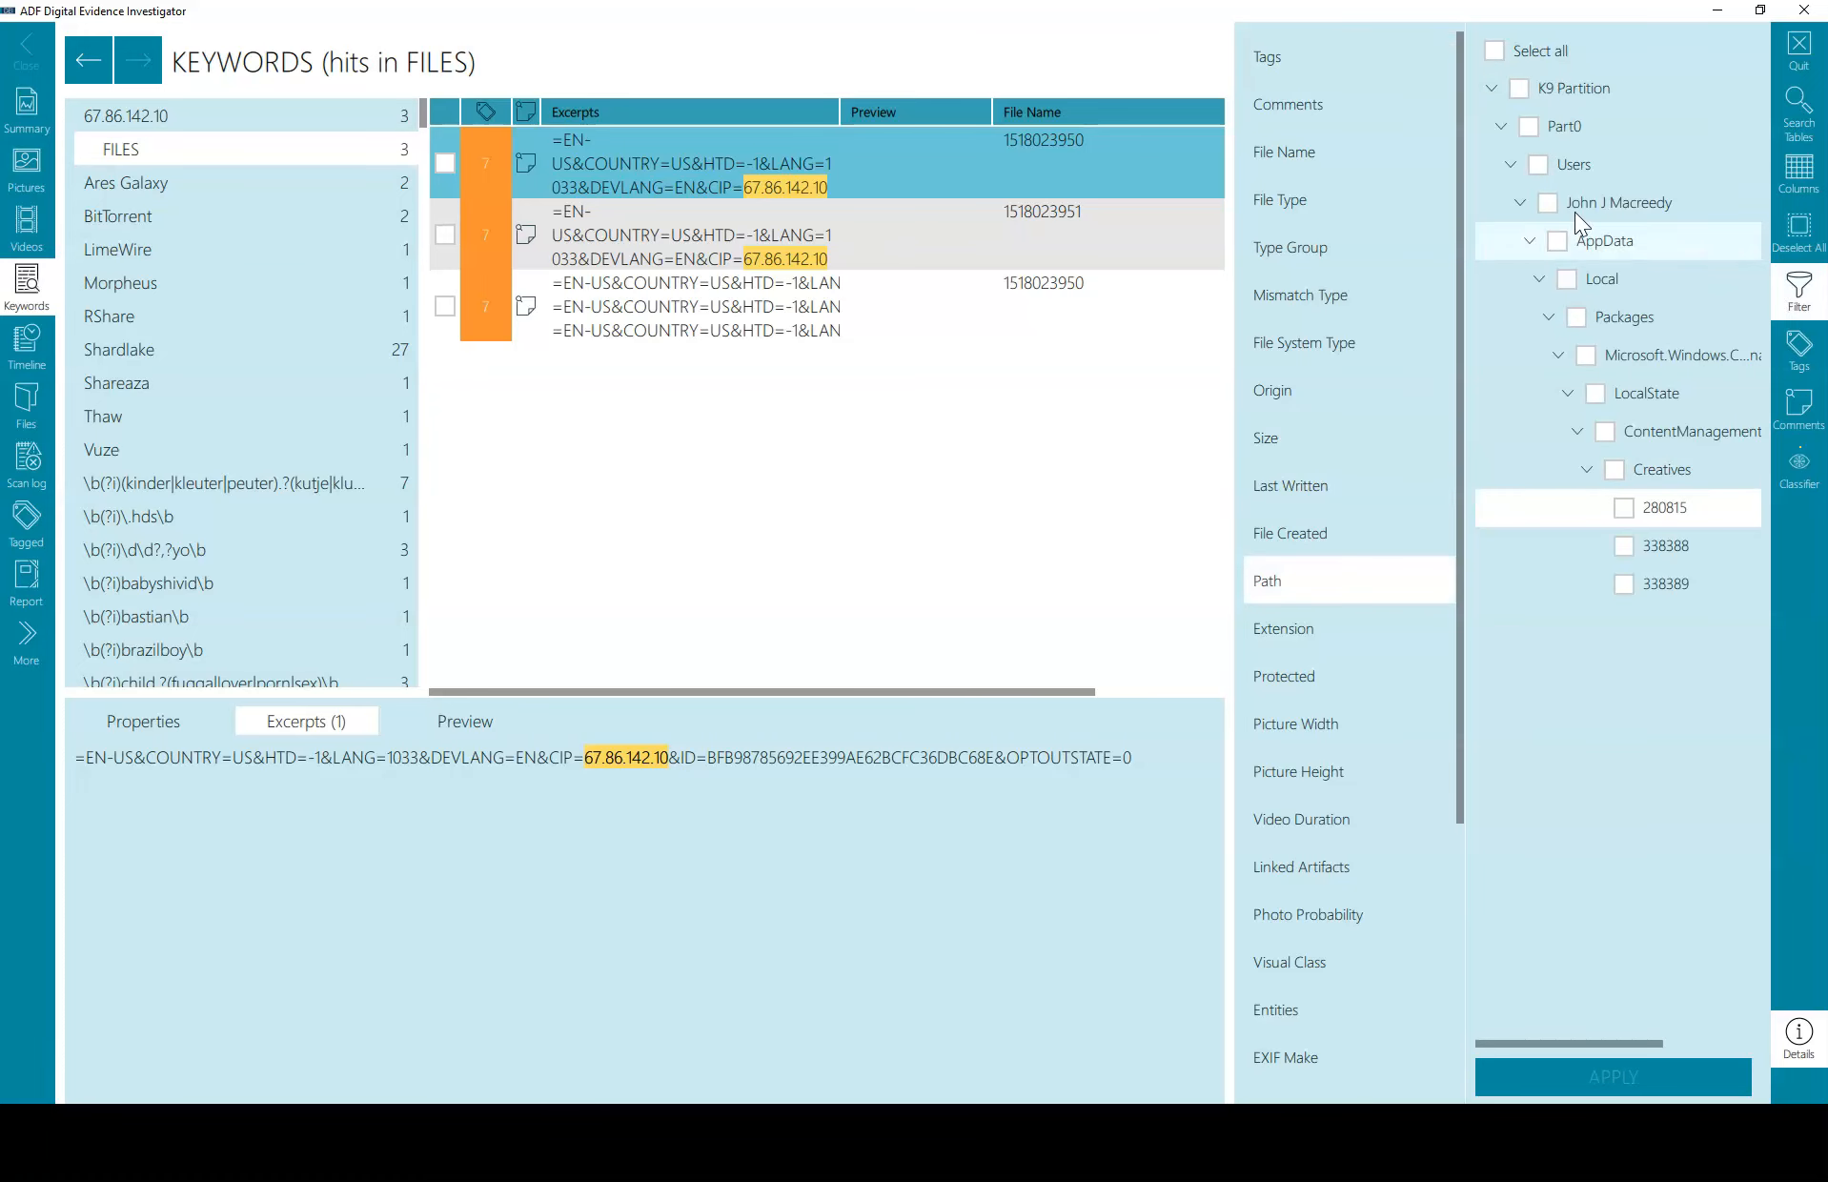
pyautogui.click(1491, 88)
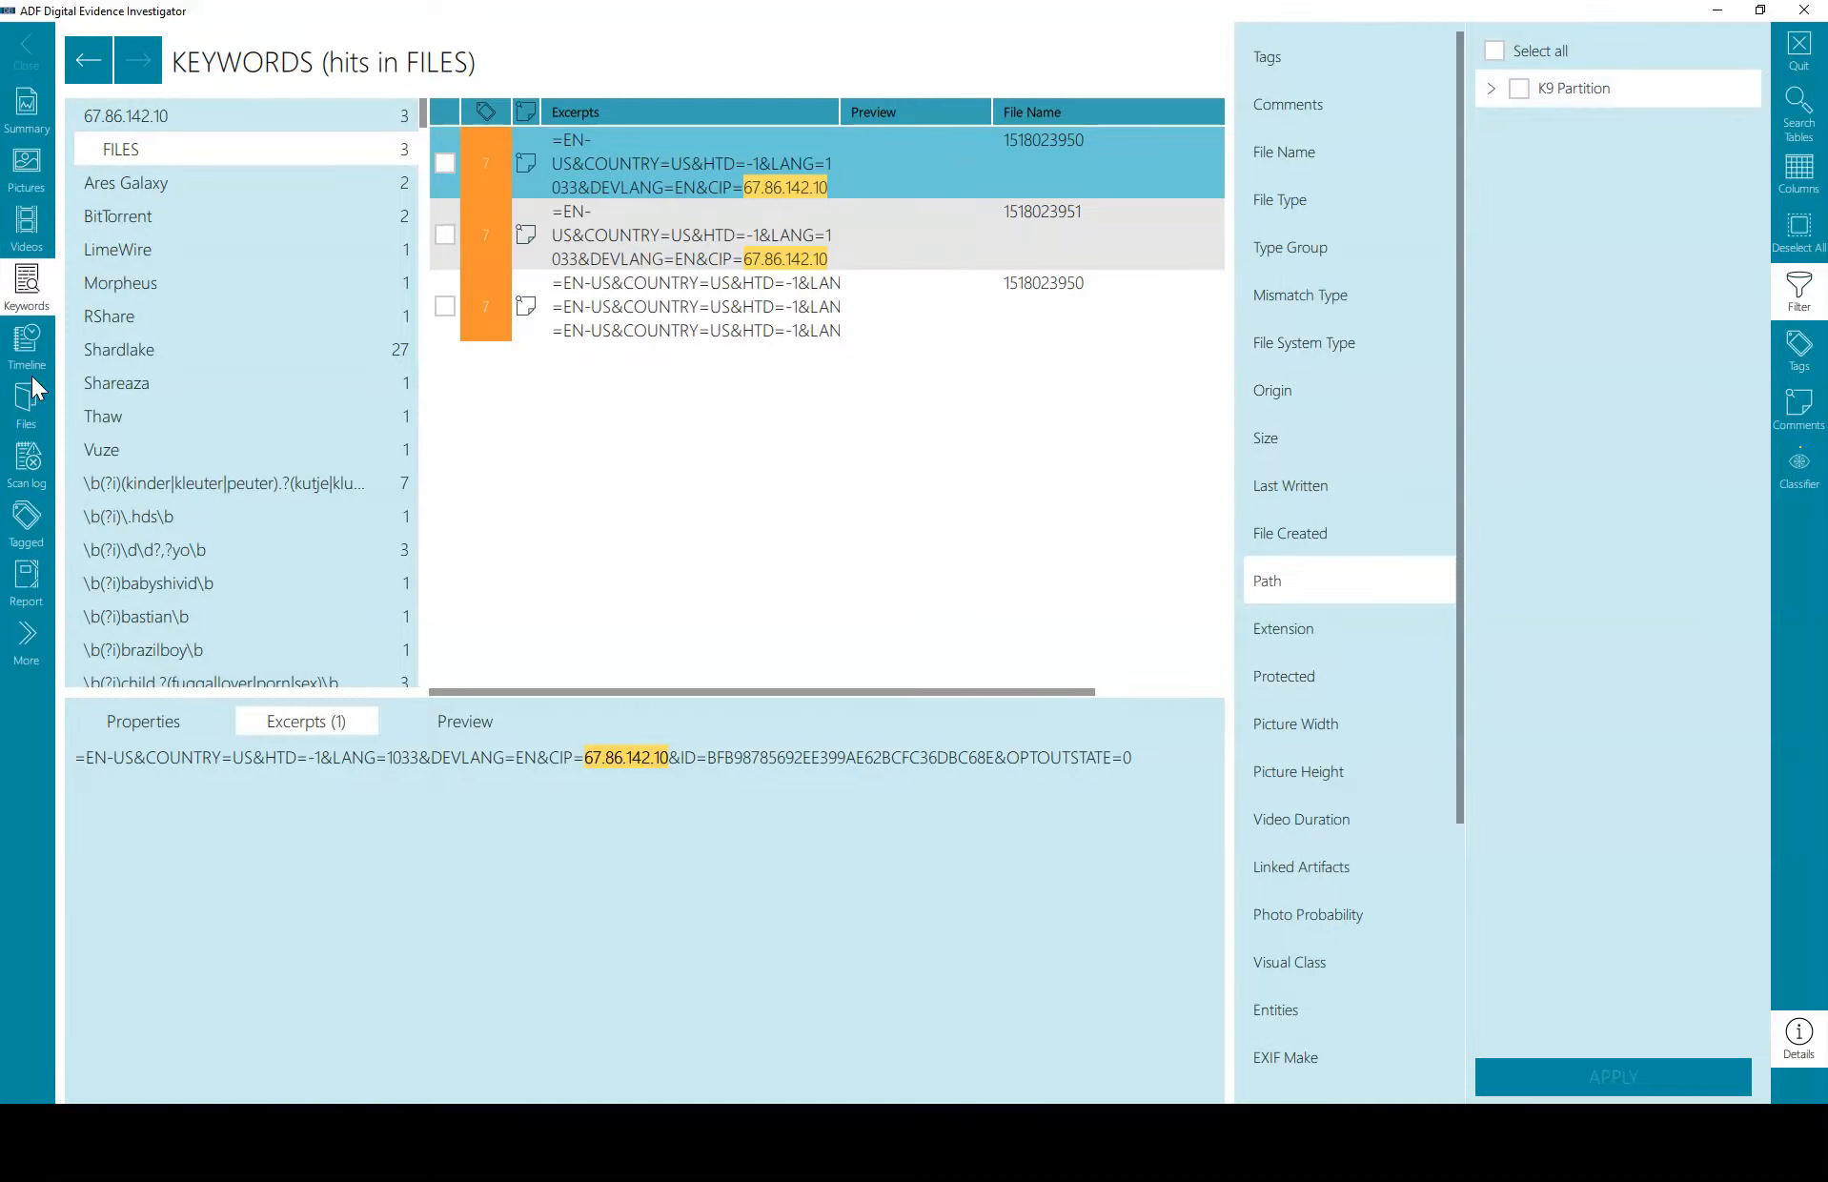
# Step: Open the Connection Log and filter it by source to show only the Apple iOS records
pyautogui.click(26, 657)
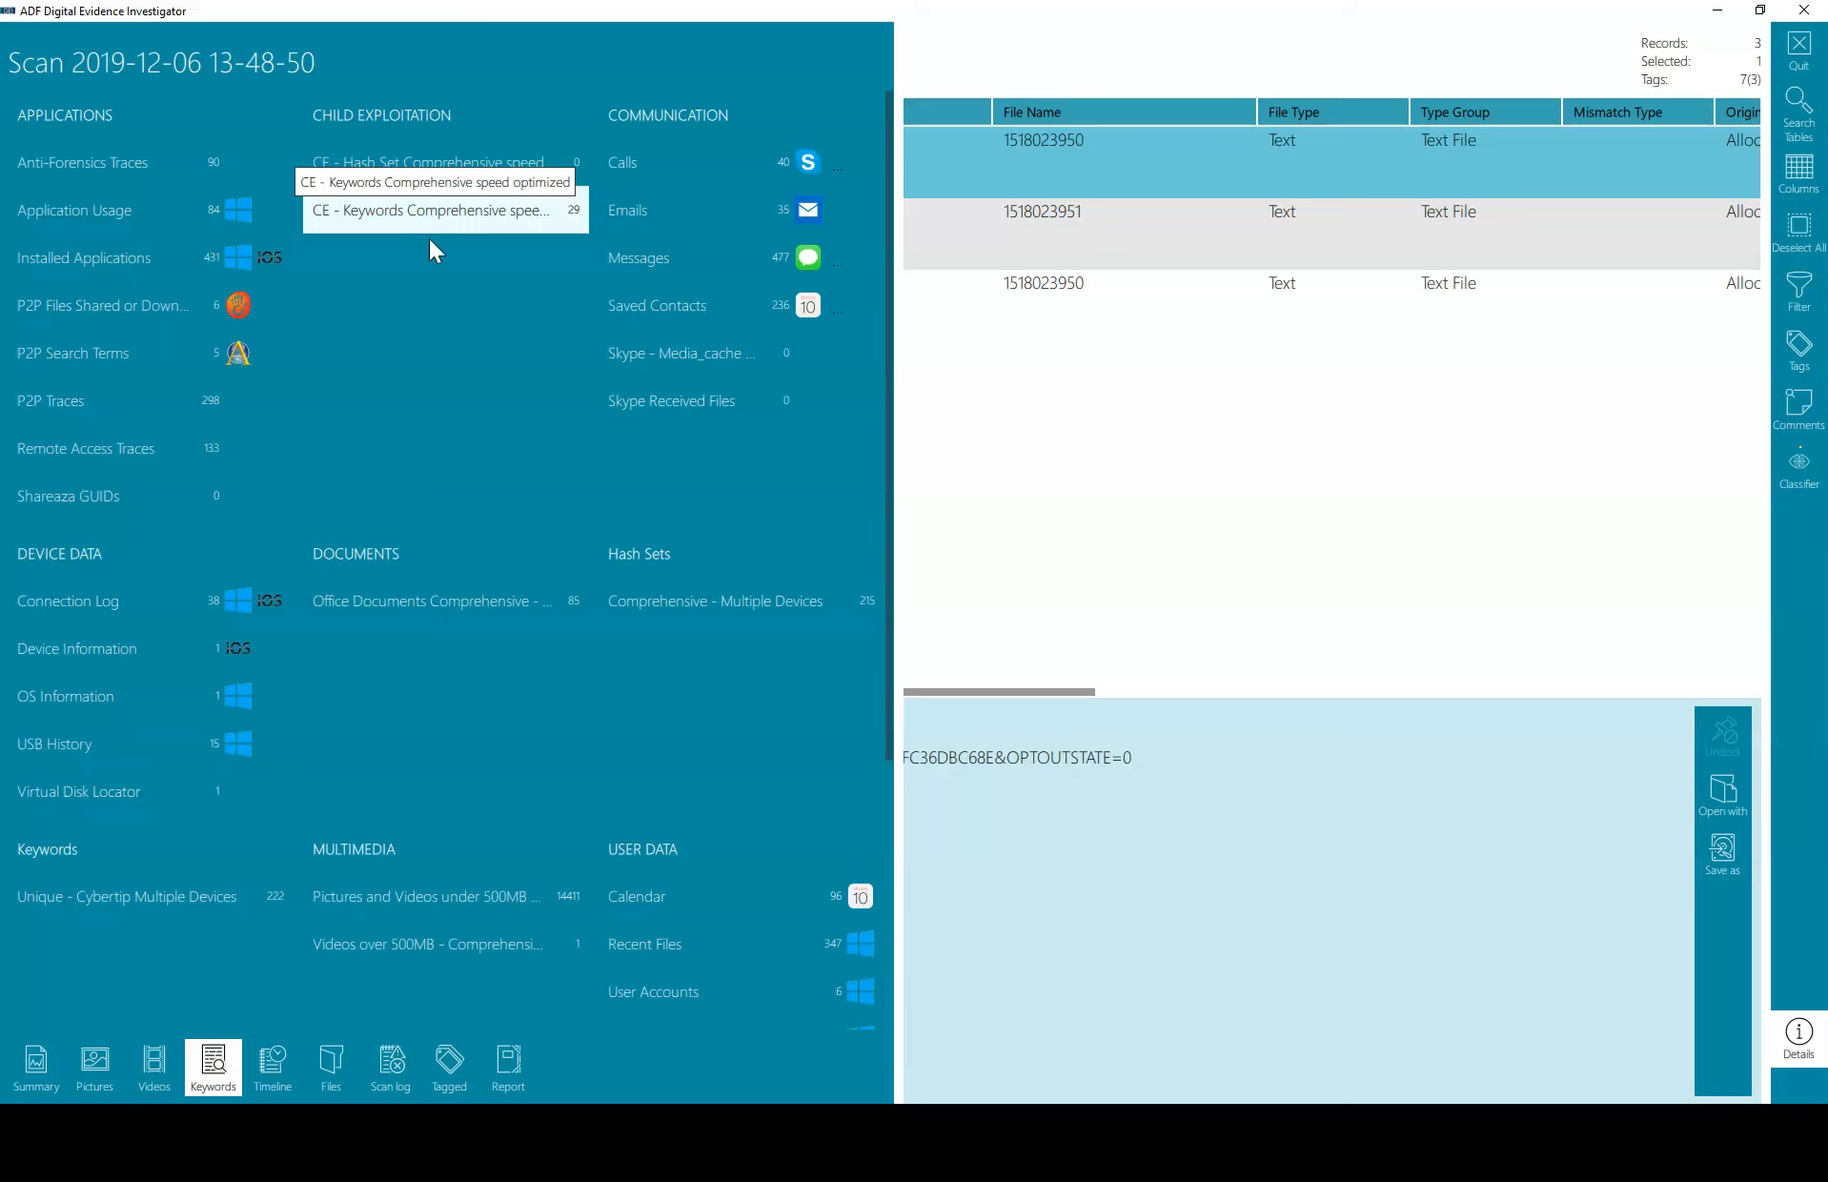
pyautogui.click(140, 596)
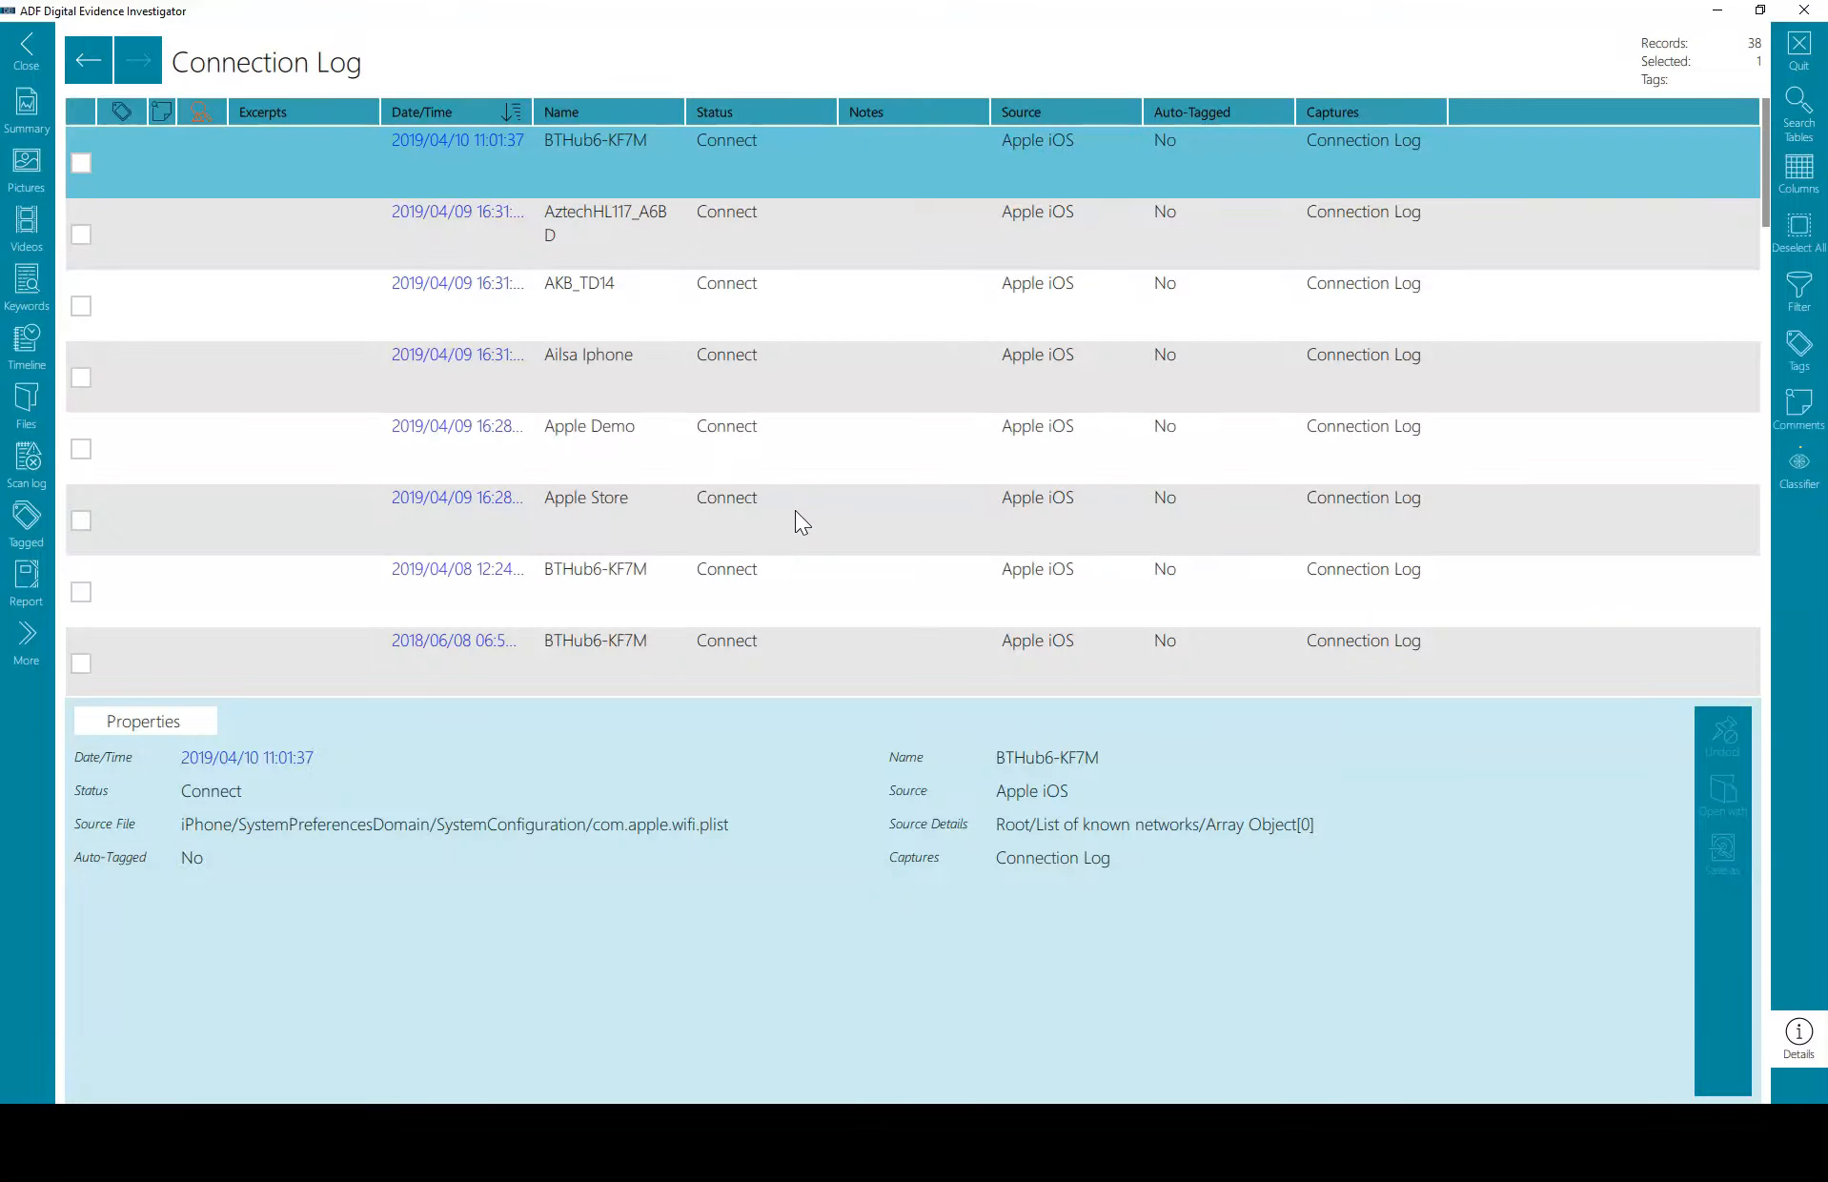
pyautogui.click(1798, 291)
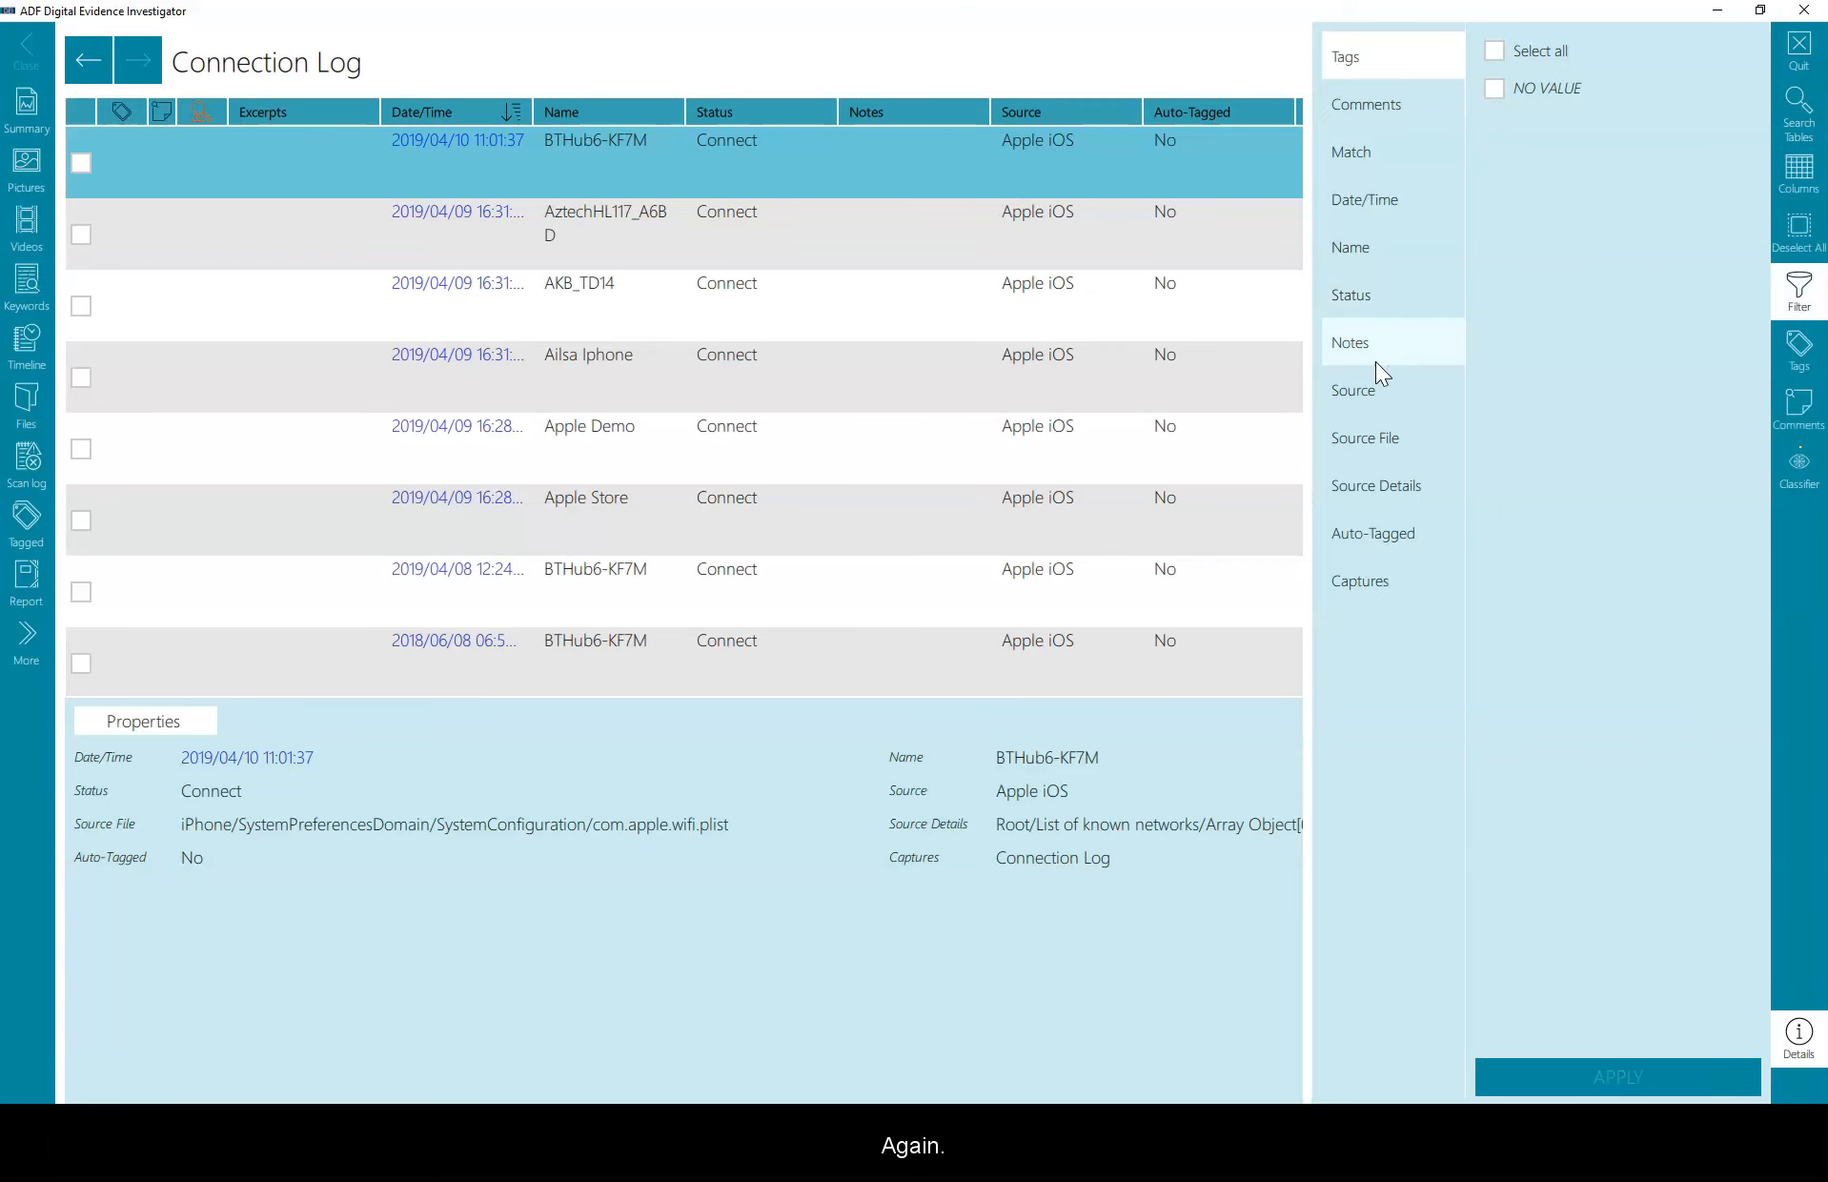
pyautogui.click(1373, 390)
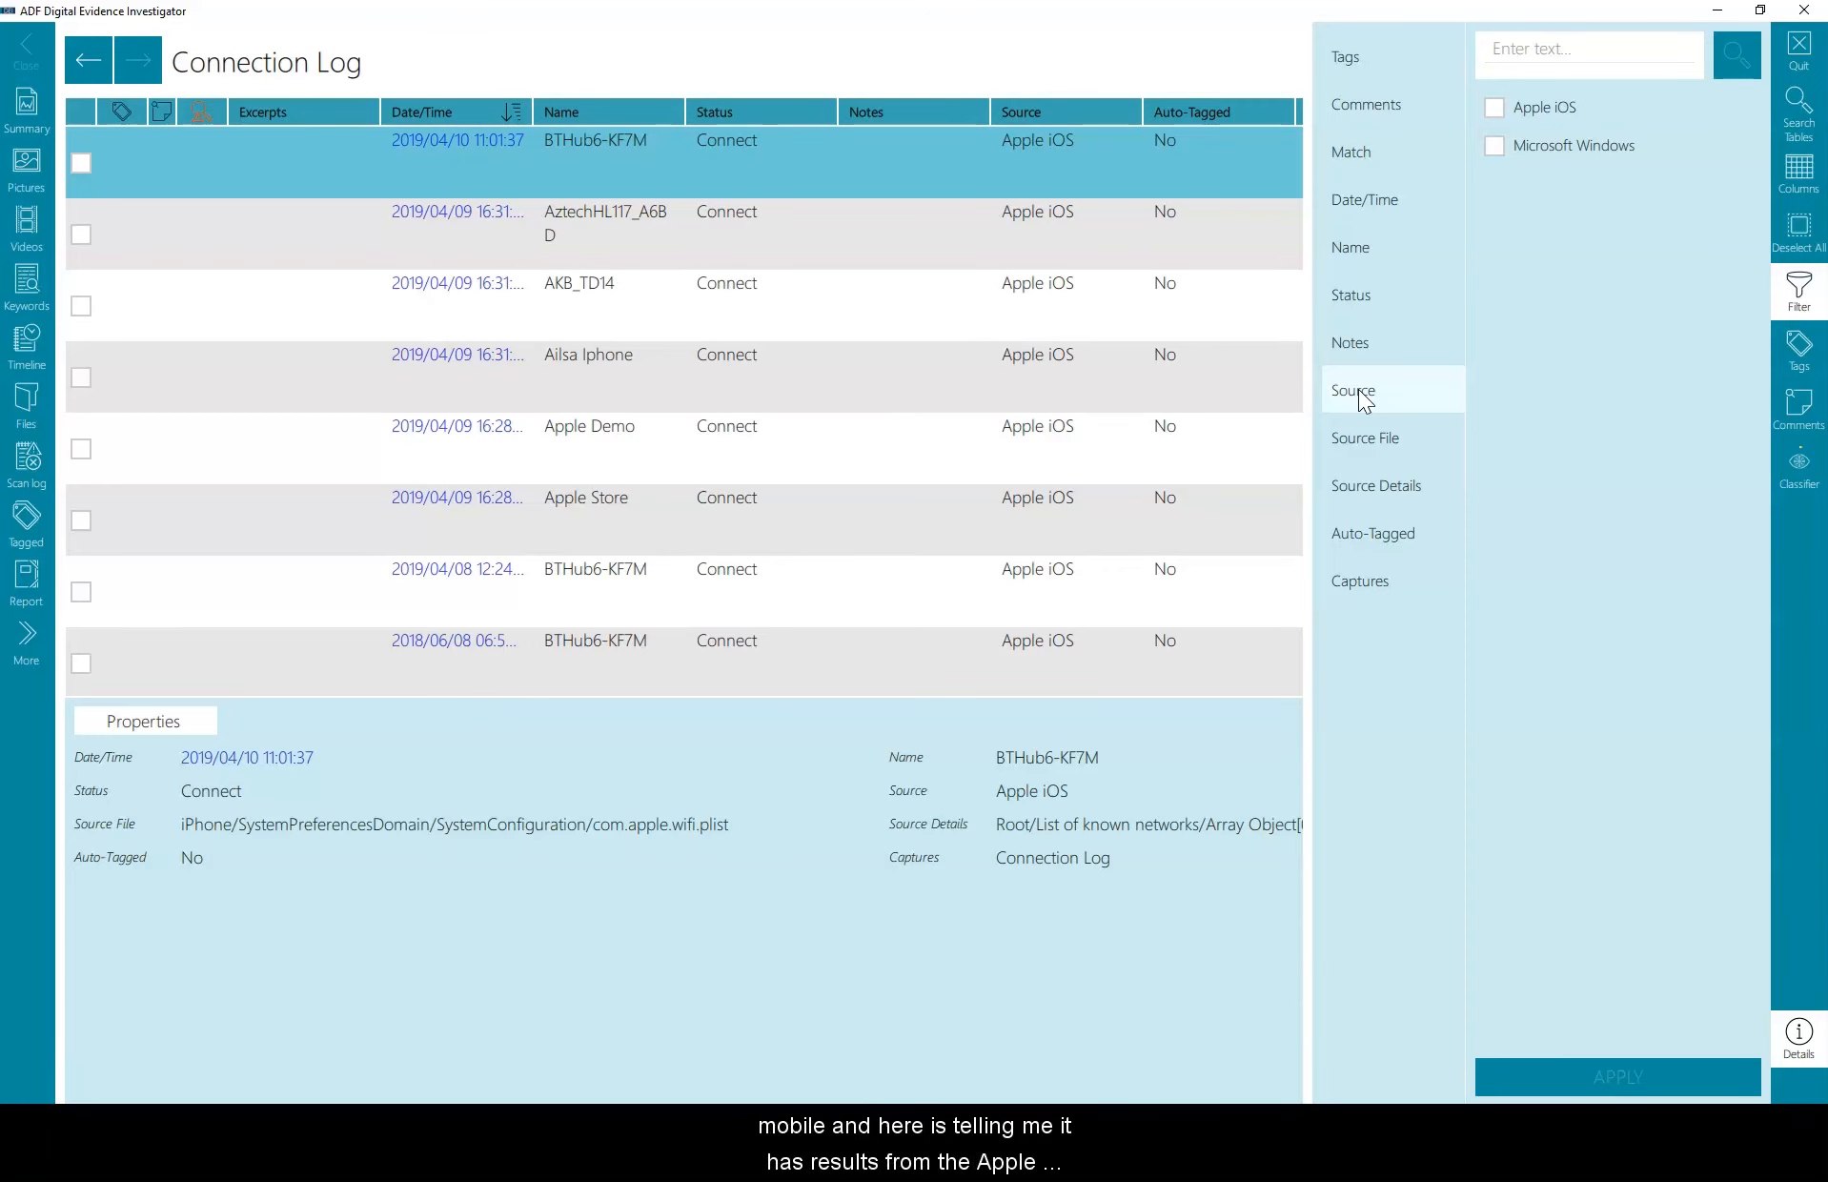
pyautogui.click(1495, 148)
pyautogui.click(1495, 145)
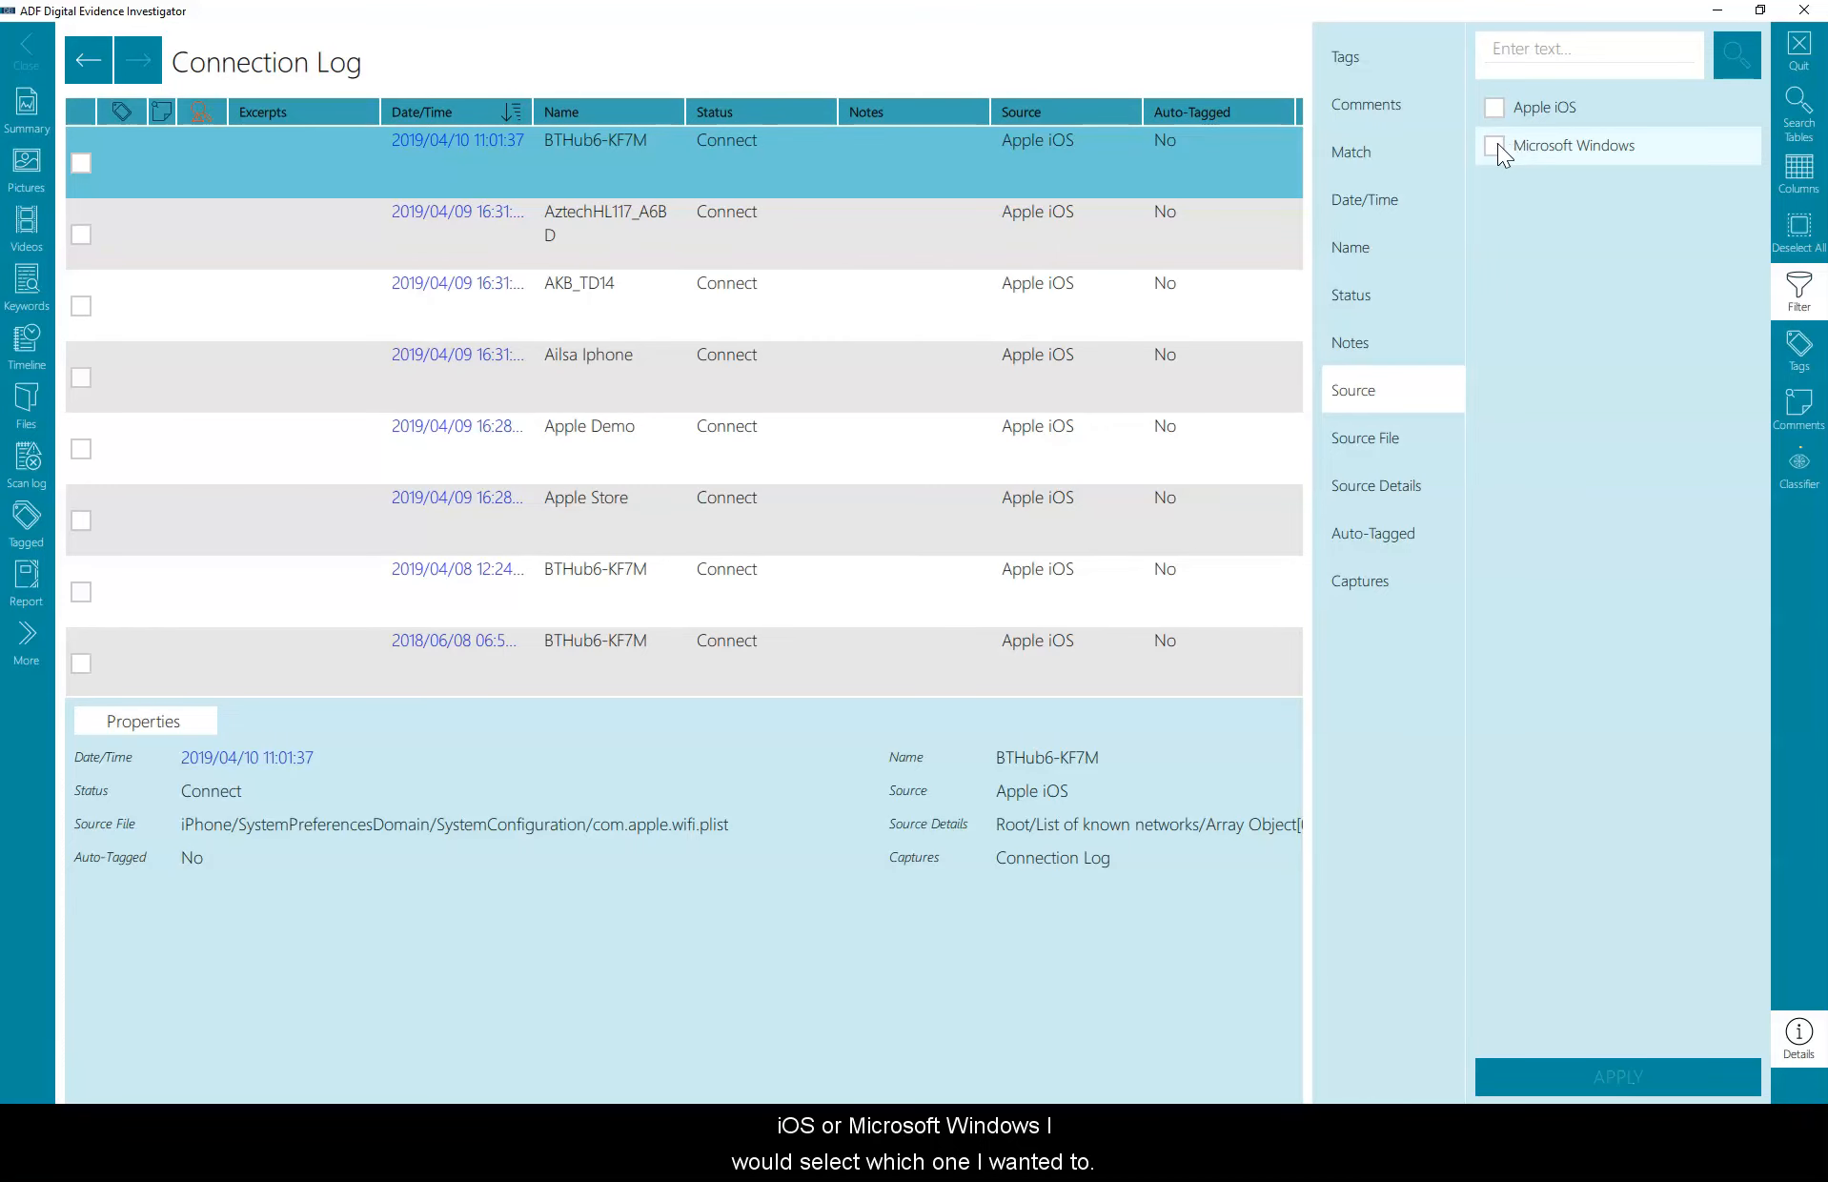
pyautogui.click(1494, 108)
pyautogui.click(1590, 1069)
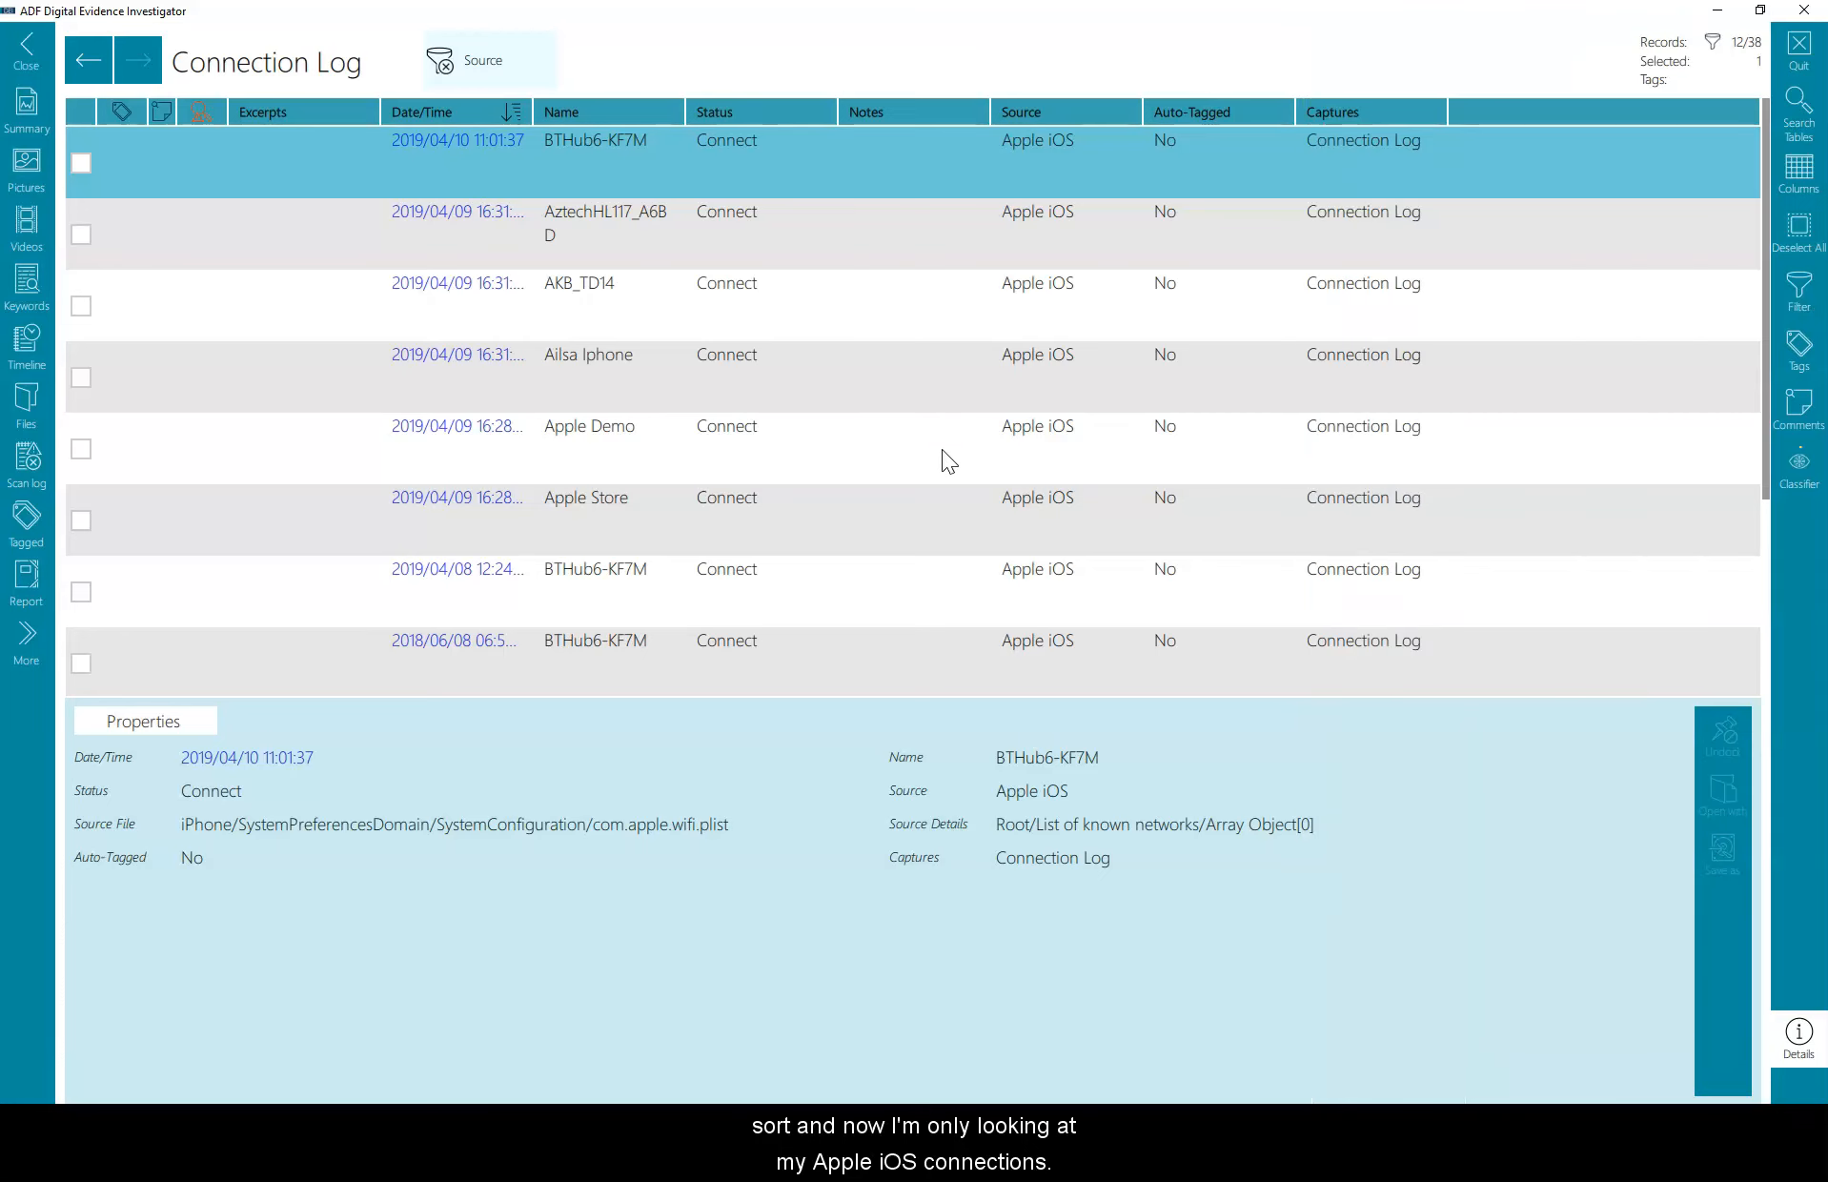
pyautogui.scroll(-3, 941, 449)
pyautogui.scroll(3, 632, 464)
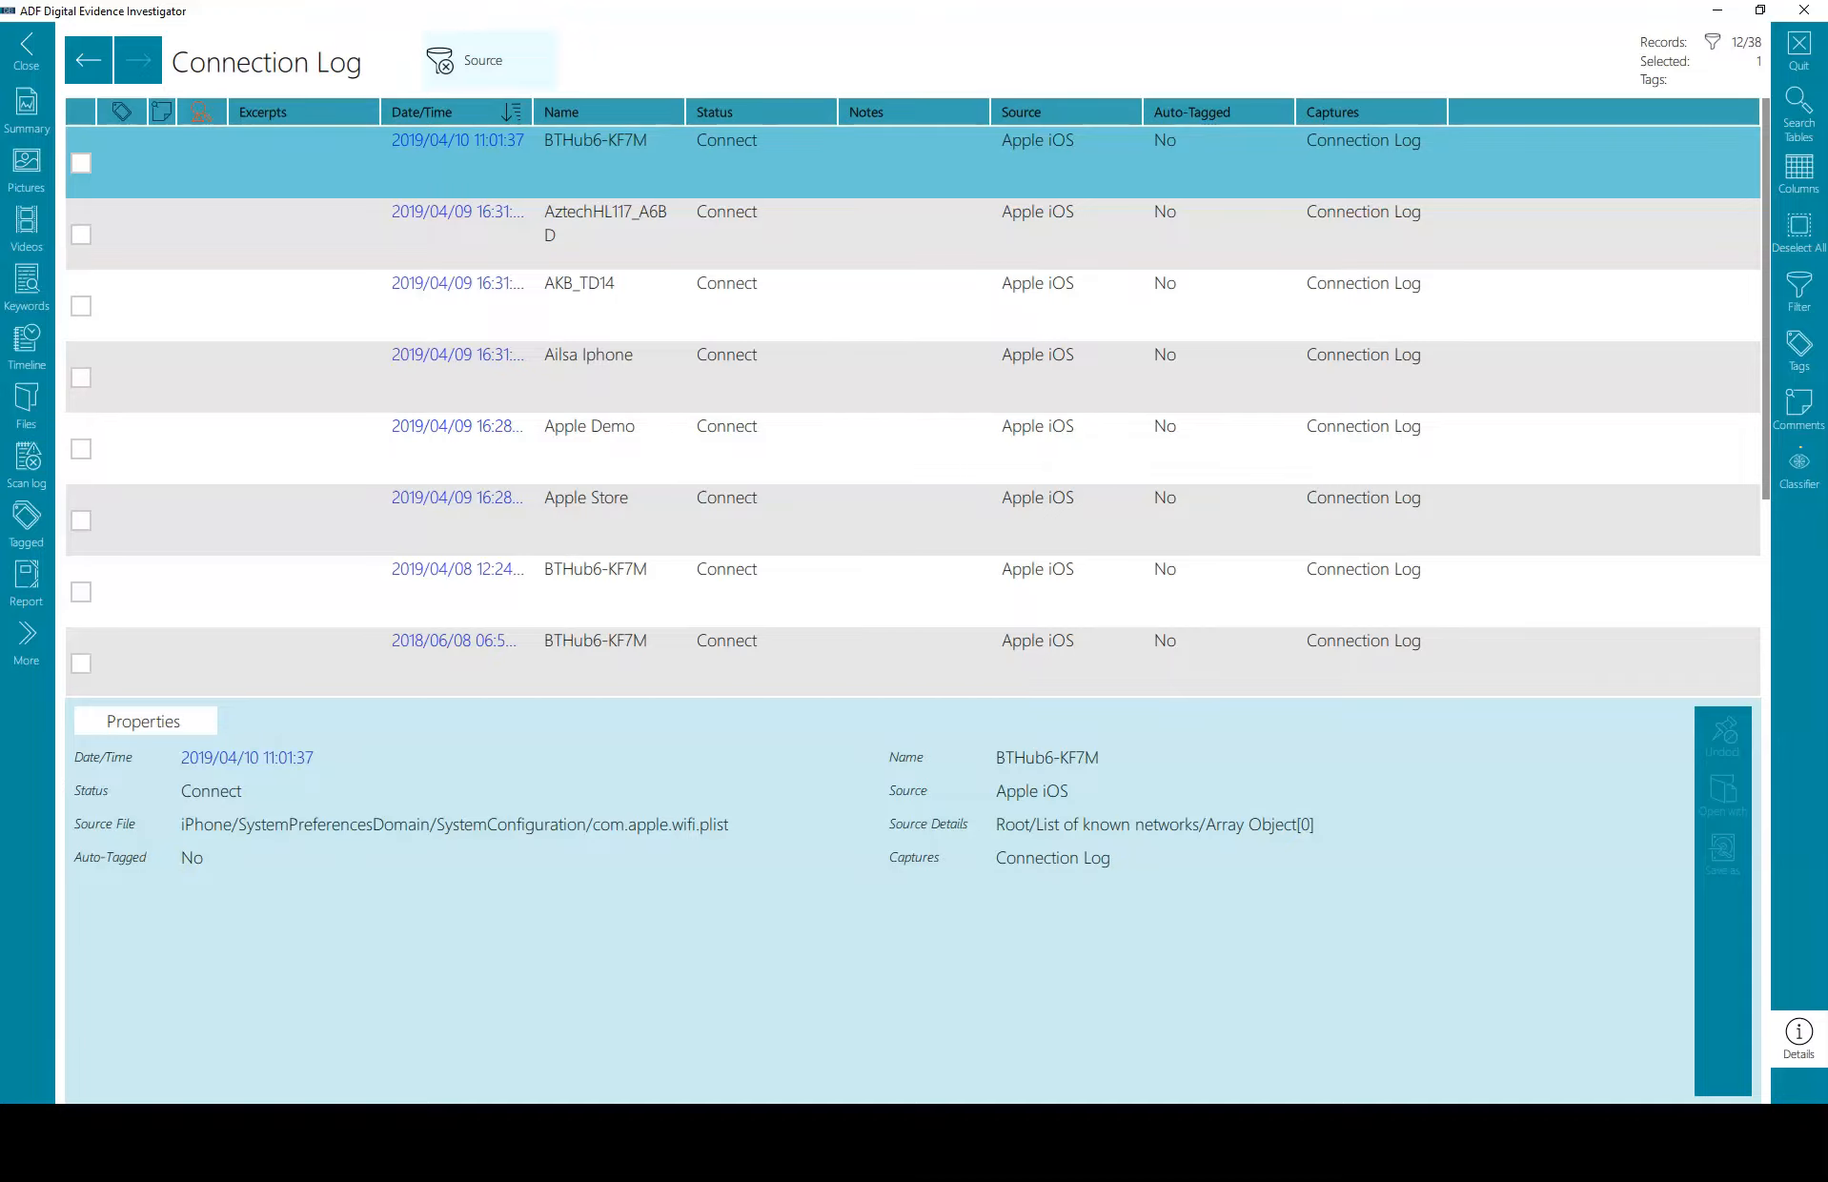
# Step: Look over the full list of result categories, return to the Connection Log and close the scan results
pyautogui.click(27, 638)
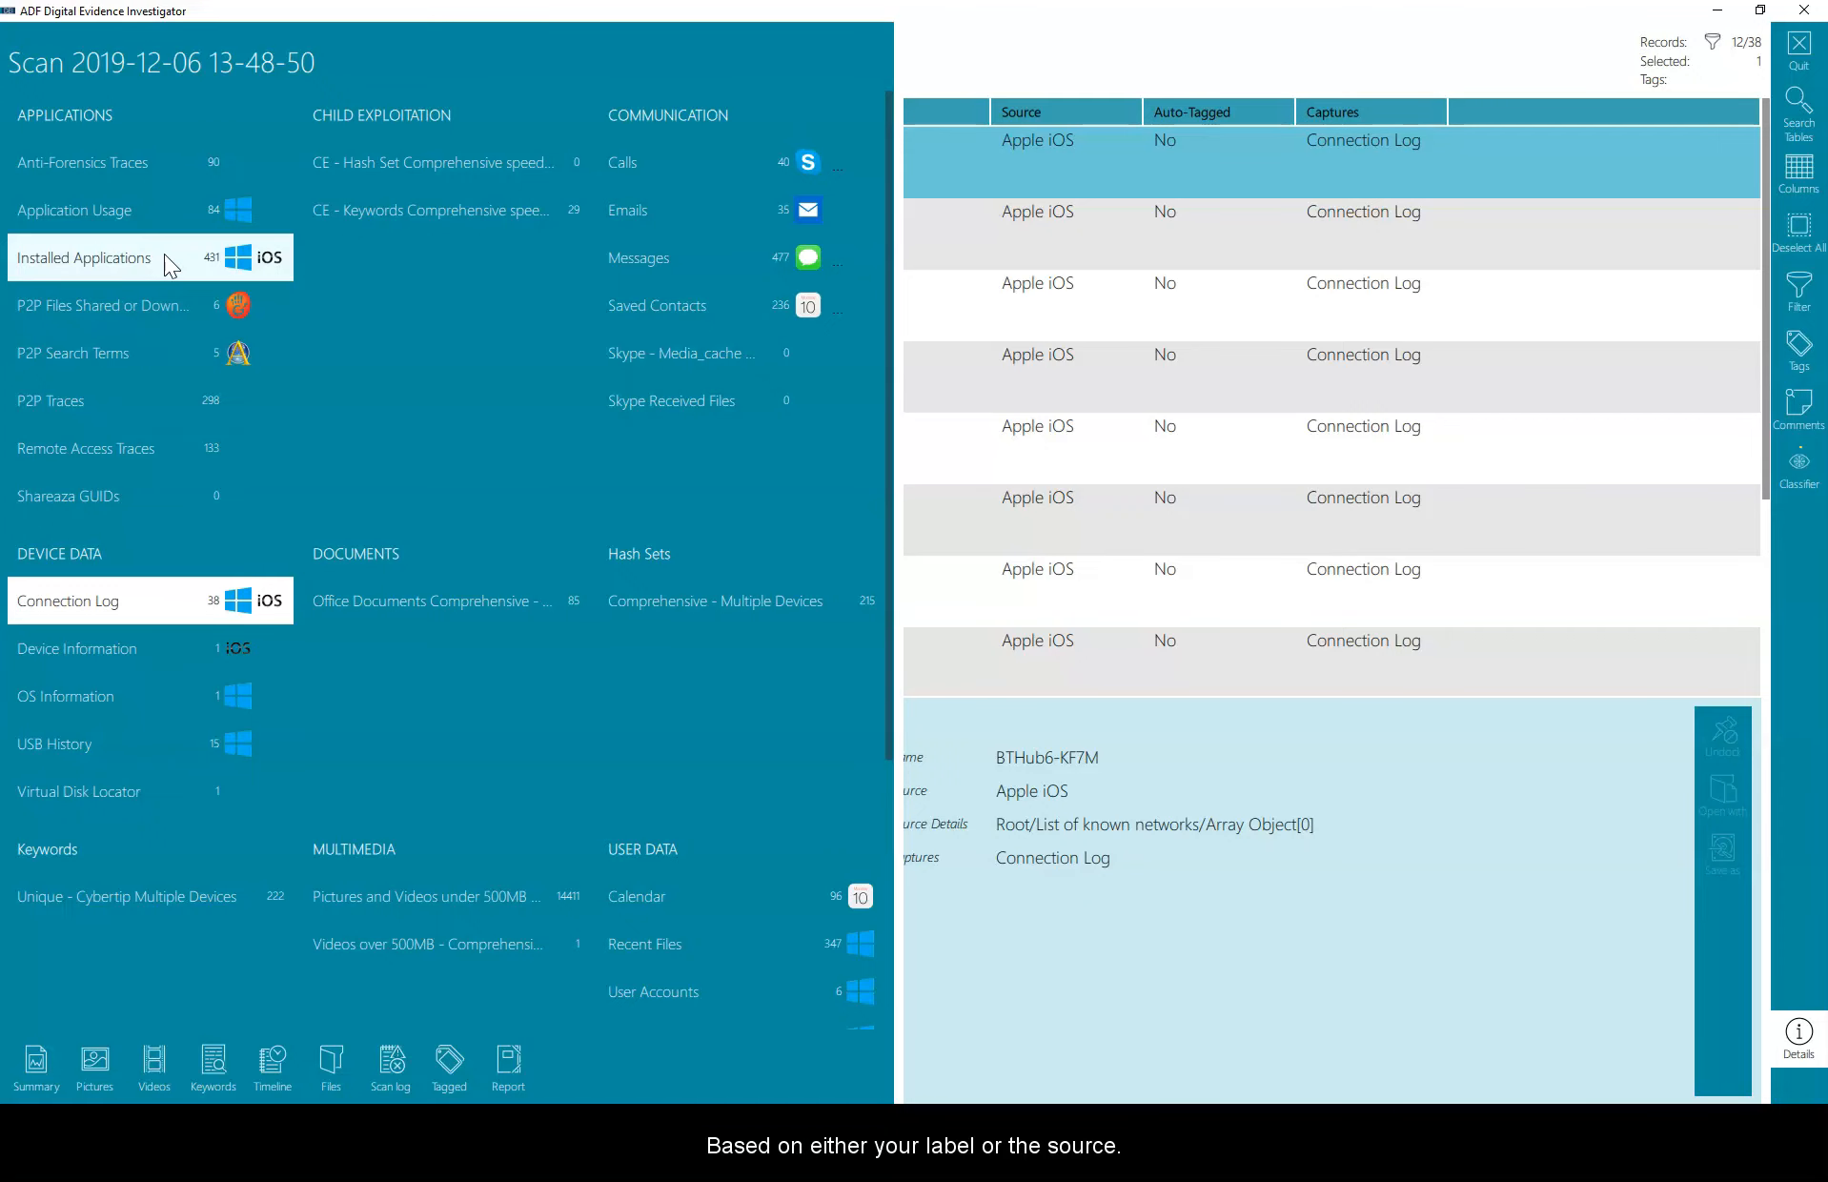
pyautogui.click(1048, 286)
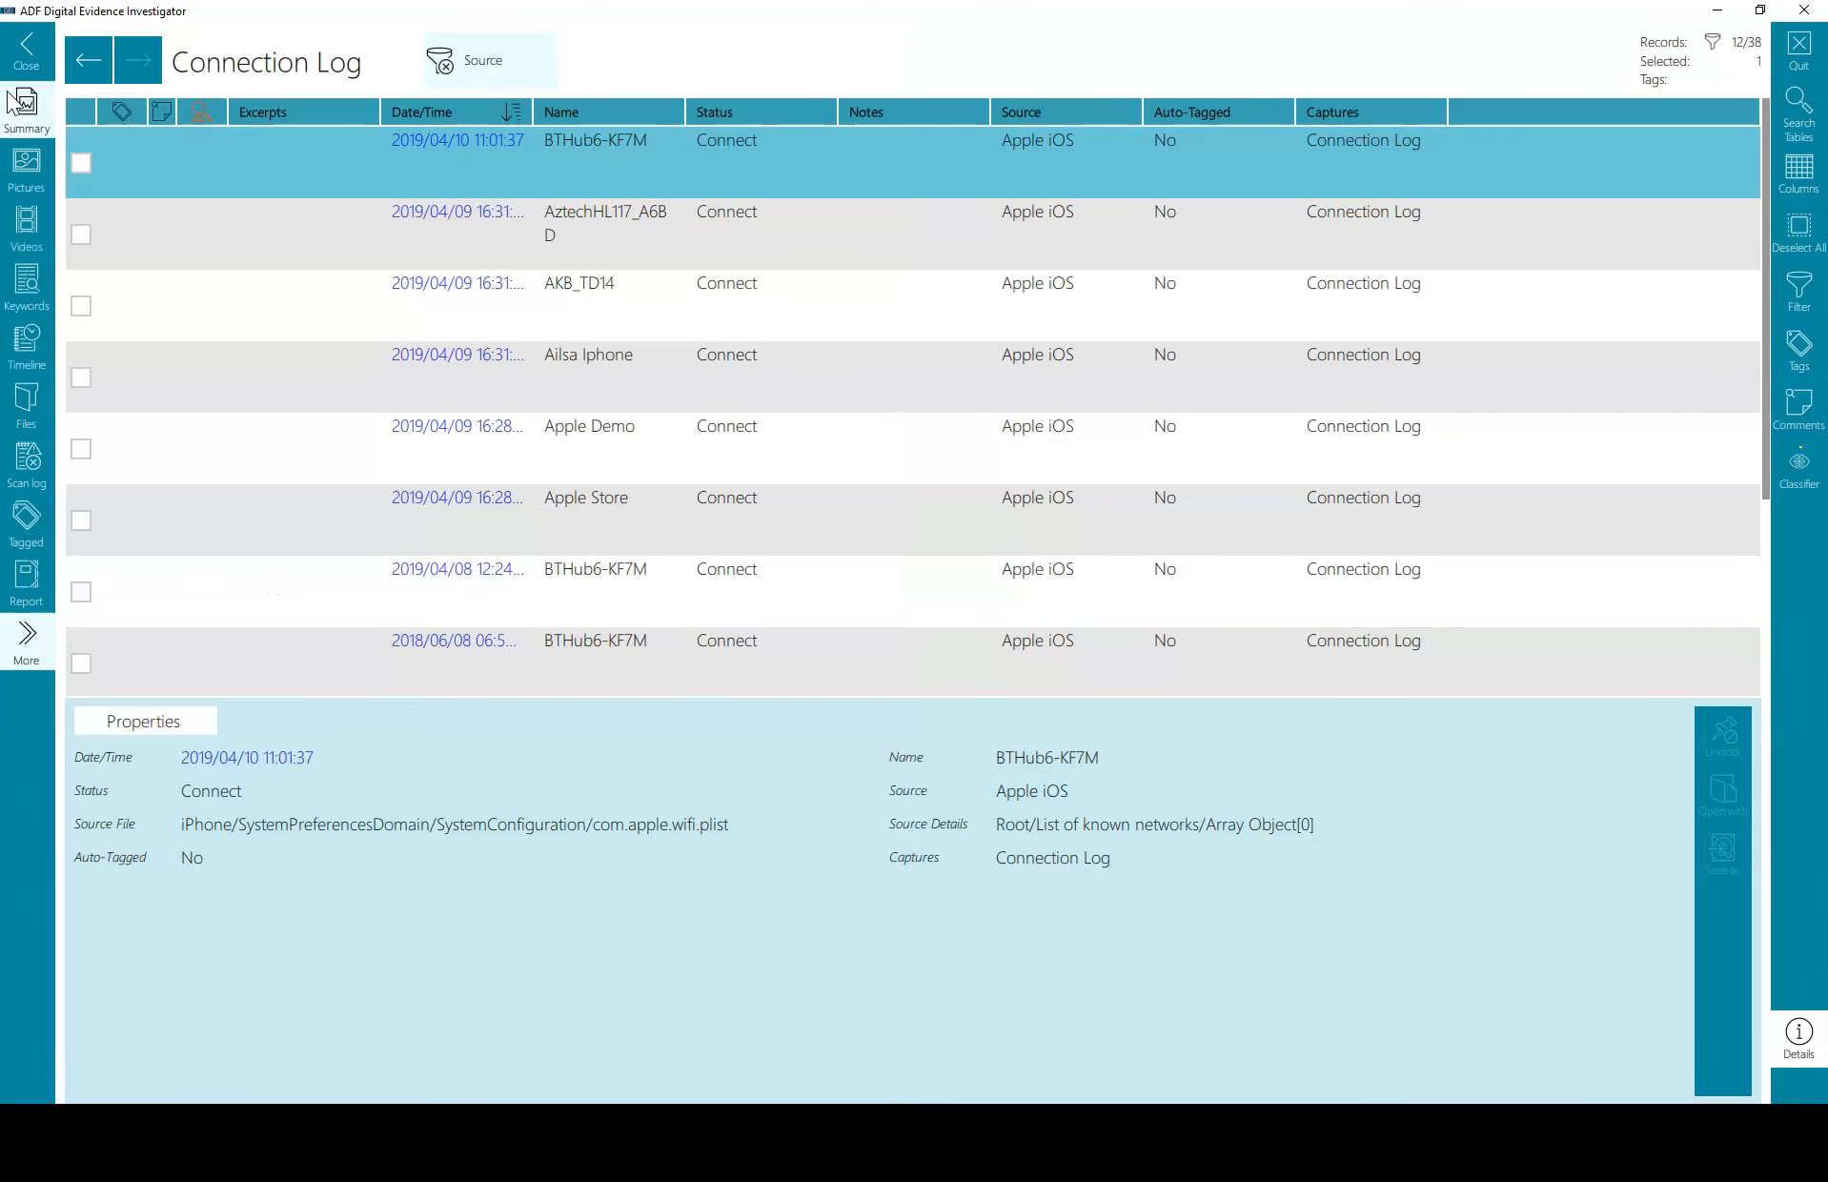
pyautogui.click(38, 43)
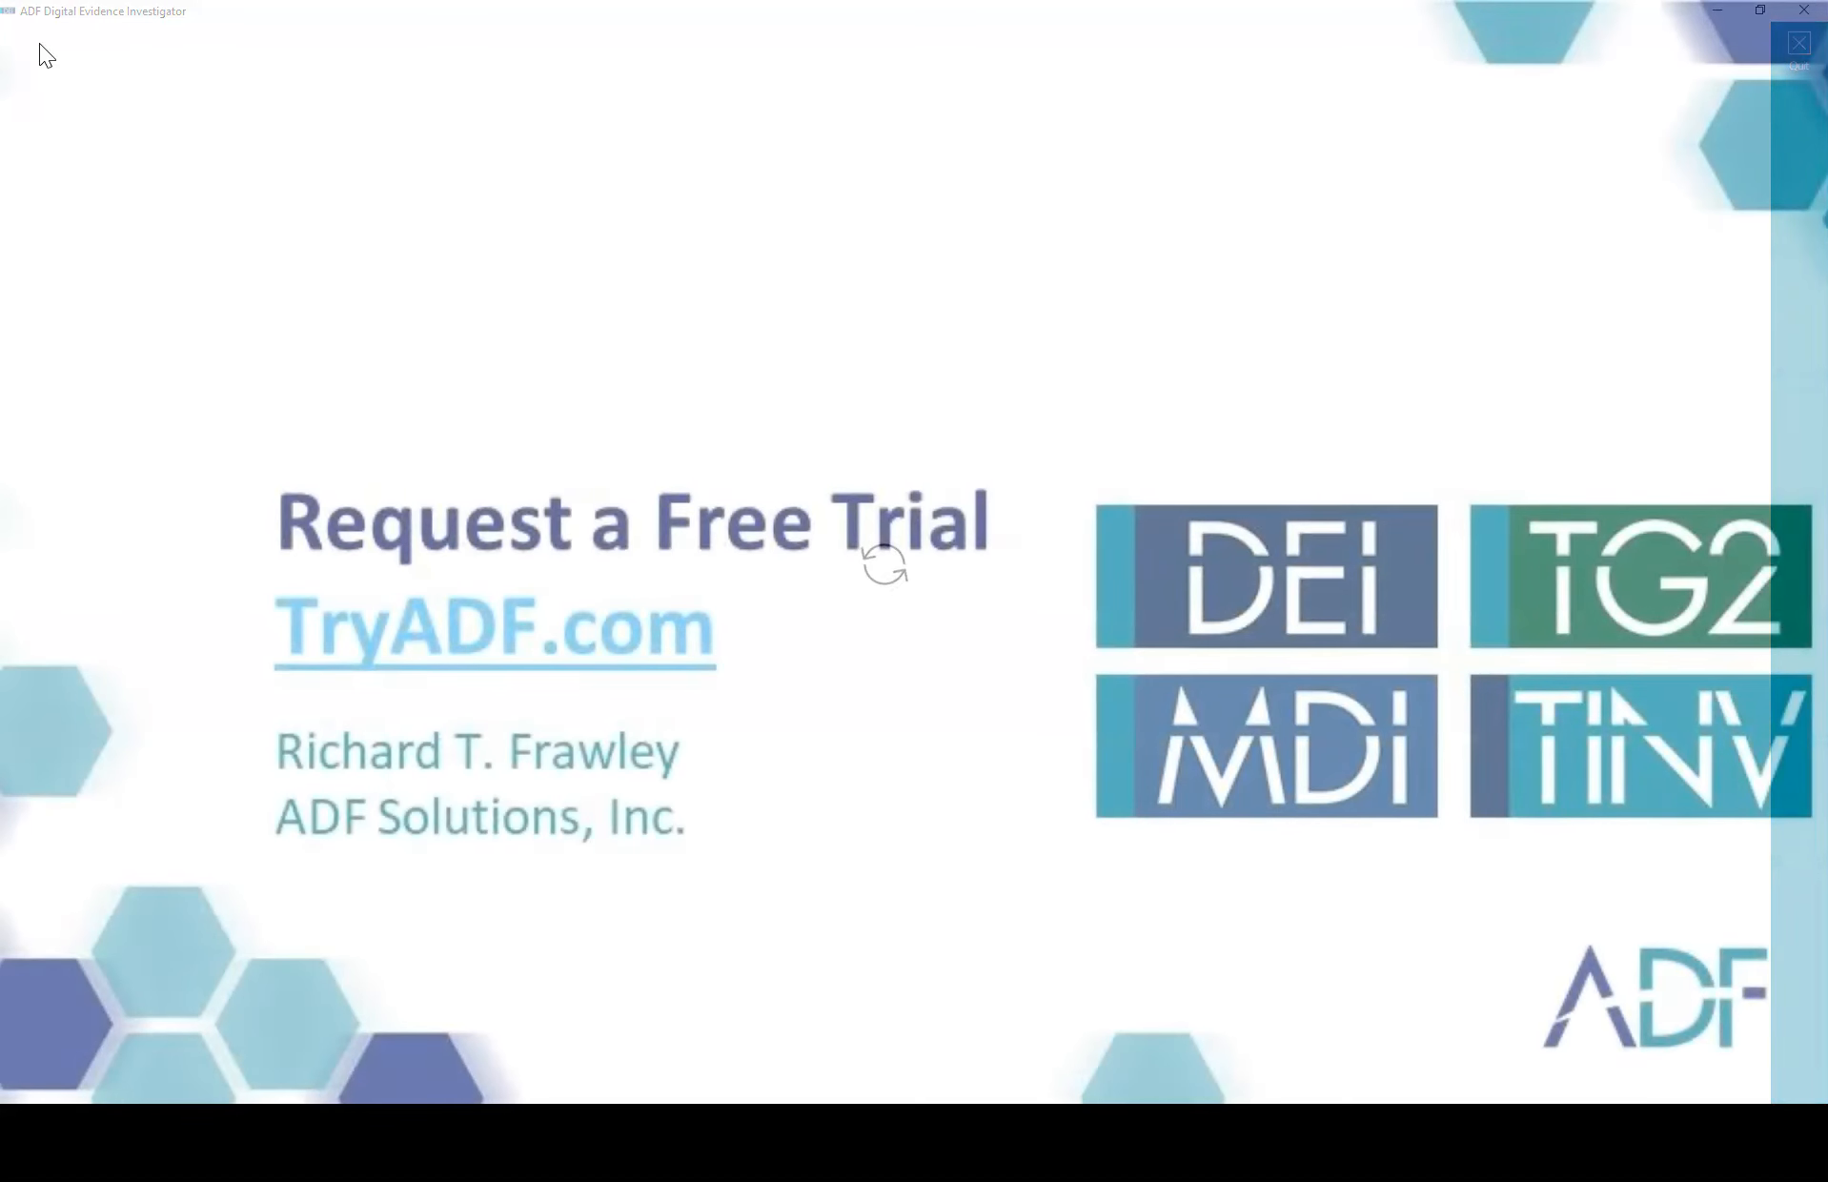